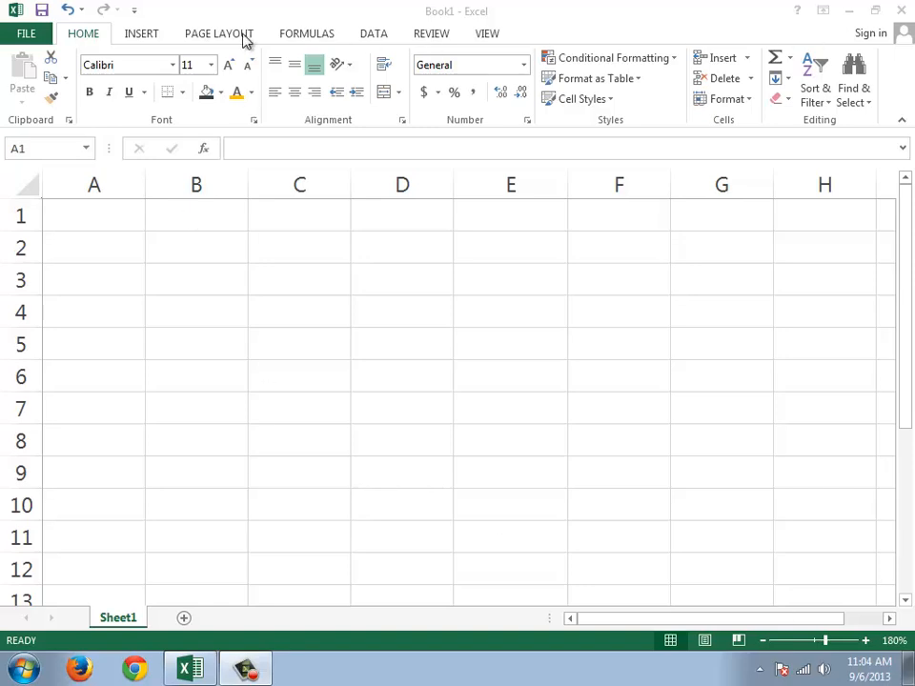
Step: Start inserting a picture from a file and browse to the 100 Best Nature Full HD Wallpapers folder on drive H:
{"action": "left_click", "coordinate": [129, 42]}
{"action": "left_click", "coordinate": [146, 39]}
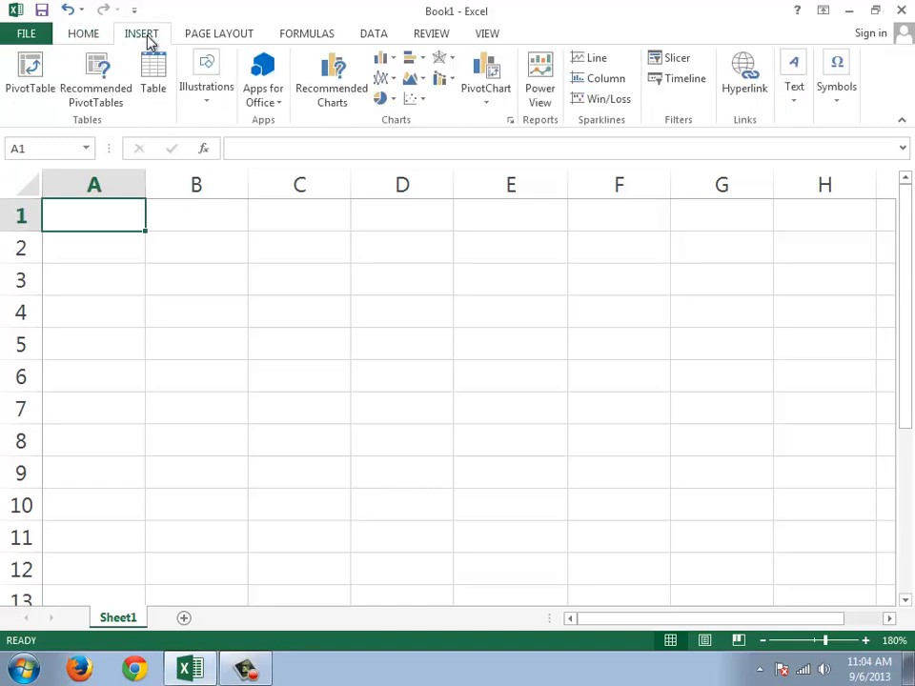
{"action": "left_click", "coordinate": [208, 105]}
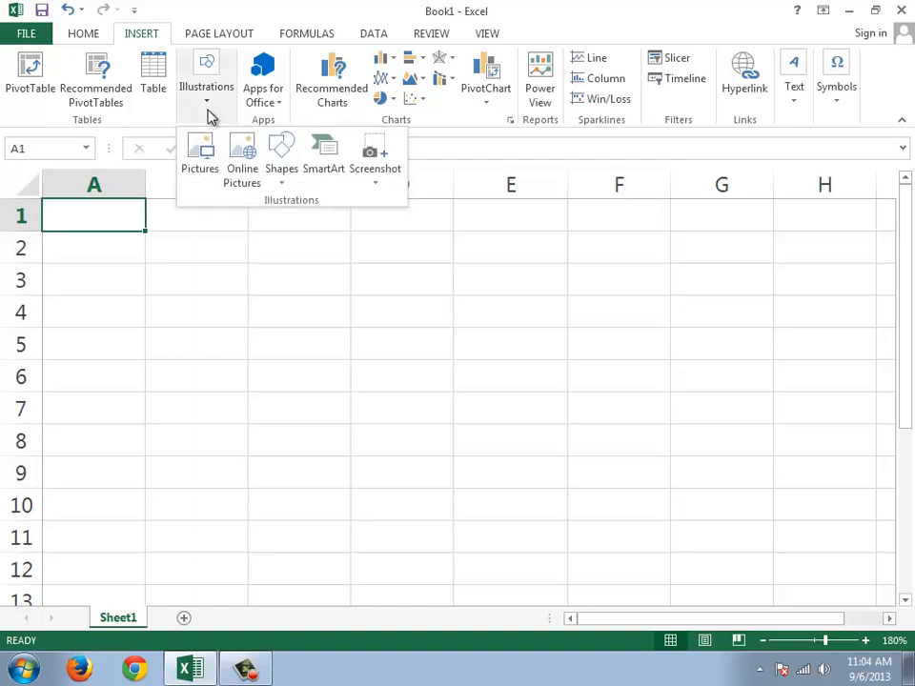
{"action": "left_click", "coordinate": [205, 164]}
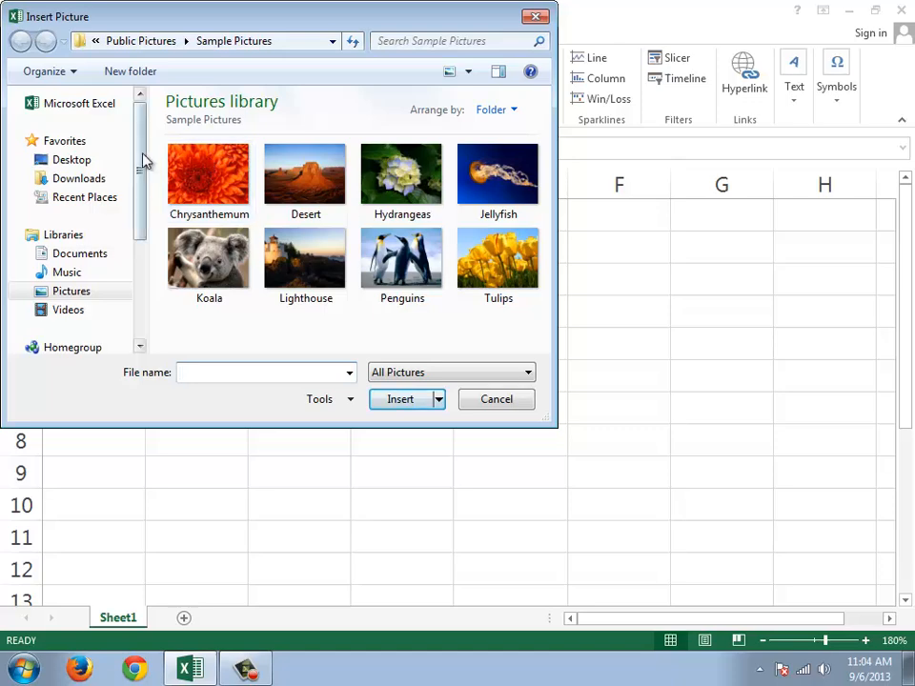
{"action": "left_click_drag", "start_coordinate": [141, 159], "coordinate": [141, 270]}
{"action": "left_click", "coordinate": [95, 285]}
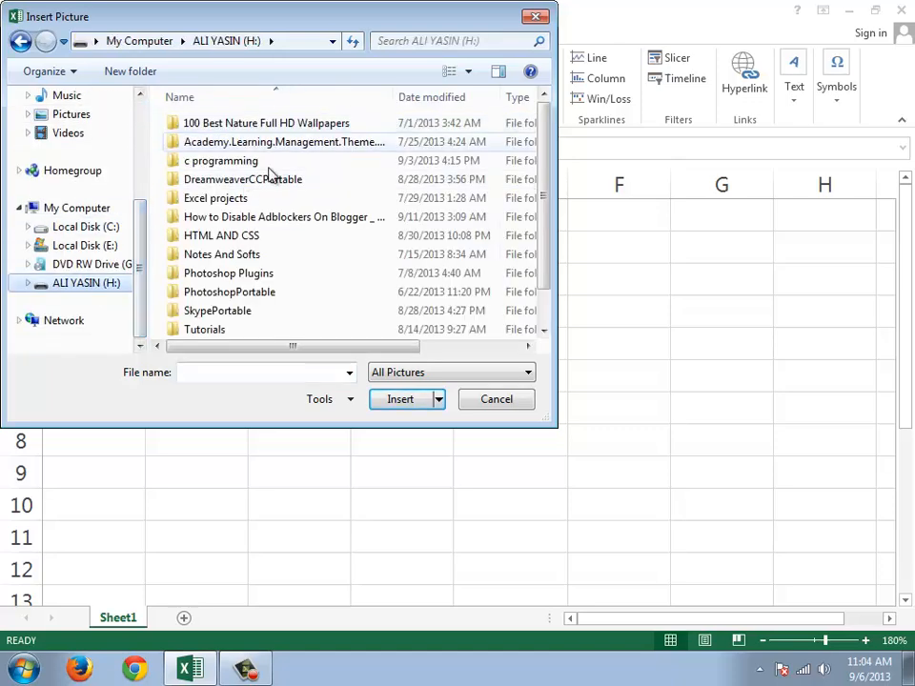
{"action": "double_click", "coordinate": [267, 131]}
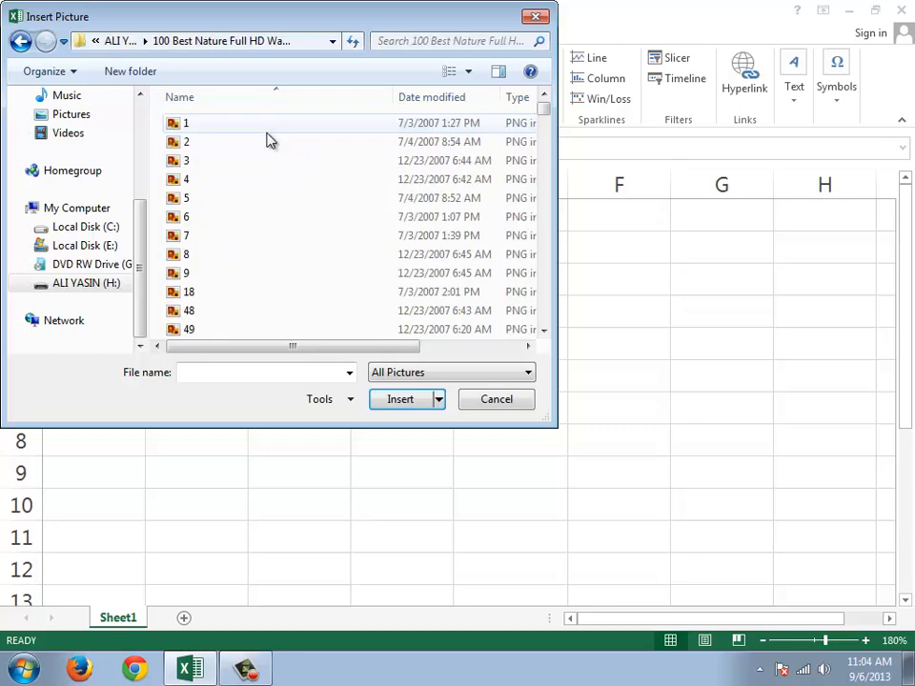
Step: Show the folder's files as large thumbnails and insert the picture of the moss-covered old car
{"action": "left_click", "coordinate": [469, 74]}
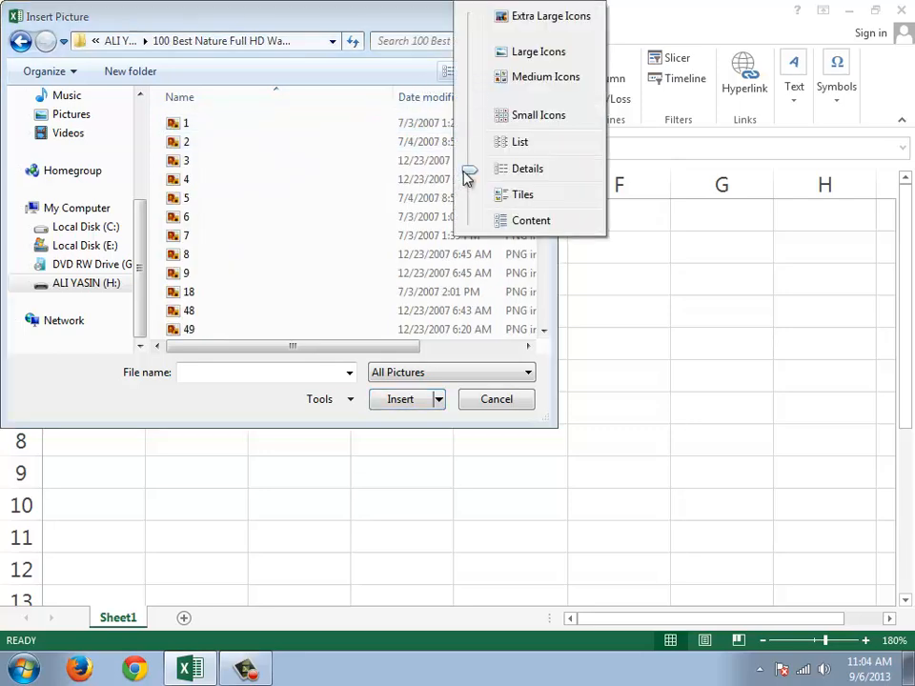
{"action": "left_click_drag", "start_coordinate": [467, 174], "coordinate": [469, 21]}
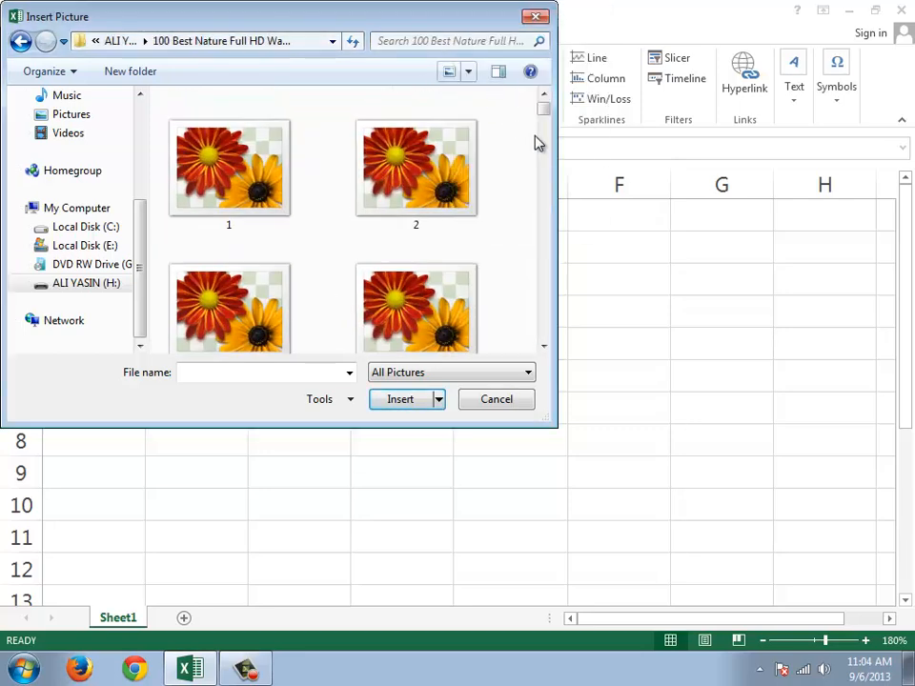
{"action": "left_click_drag", "start_coordinate": [545, 106], "coordinate": [543, 231]}
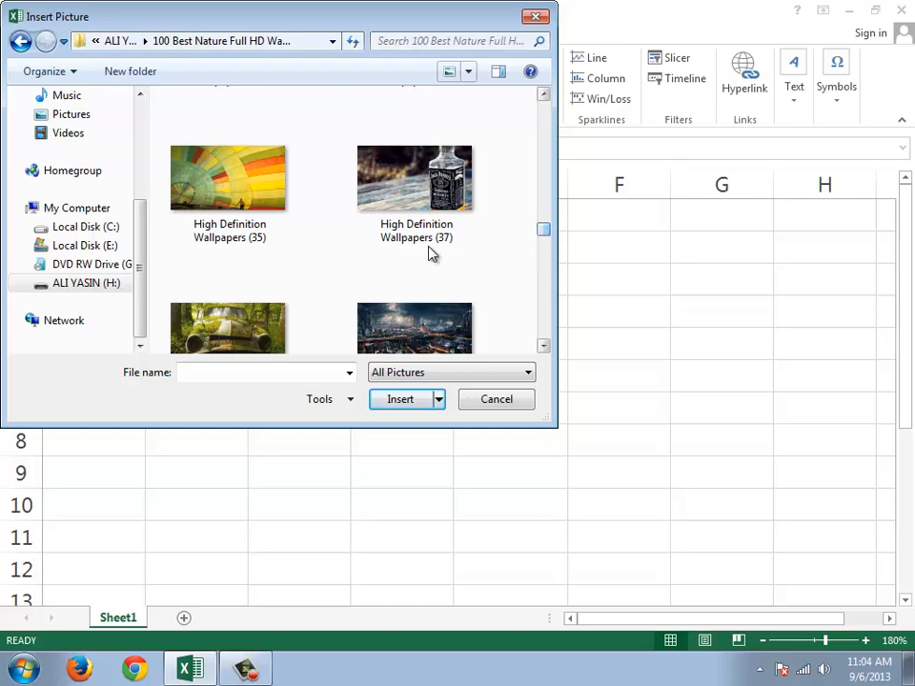
{"action": "left_click", "coordinate": [224, 329]}
{"action": "left_click", "coordinate": [412, 400]}
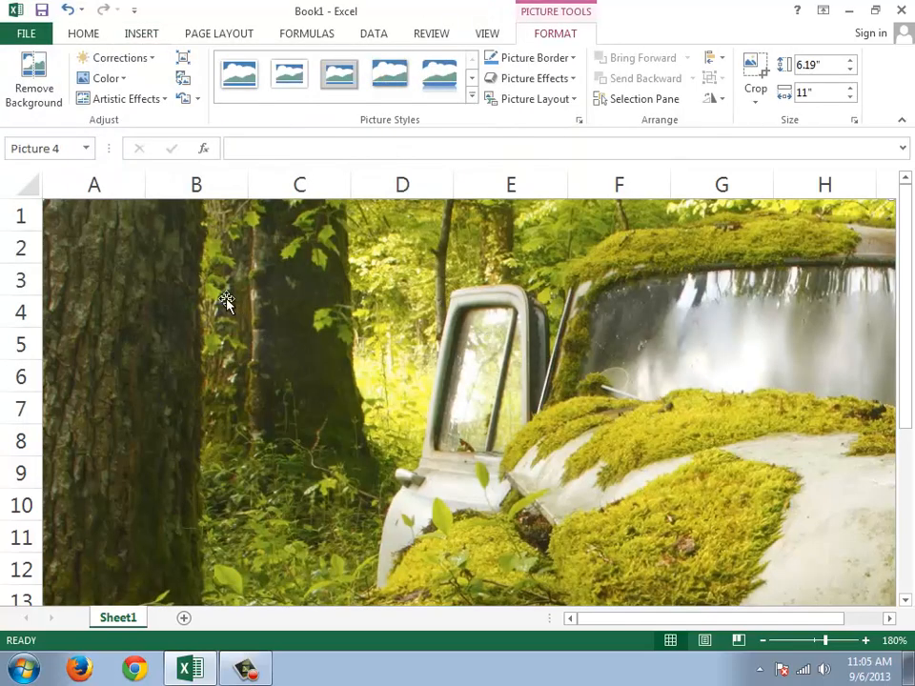
Step: Shrink the car picture to about 1.38" high by 2.45" wide and place it over about cells B3 to E9
{"action": "left_click_drag", "start_coordinate": [227, 300], "coordinate": [172, 194]}
{"action": "scroll", "coordinate": [547, 359], "scroll_direction": "down", "scroll_amount": 12}
{"action": "scroll", "coordinate": [543, 356], "scroll_direction": "up", "scroll_amount": 6}
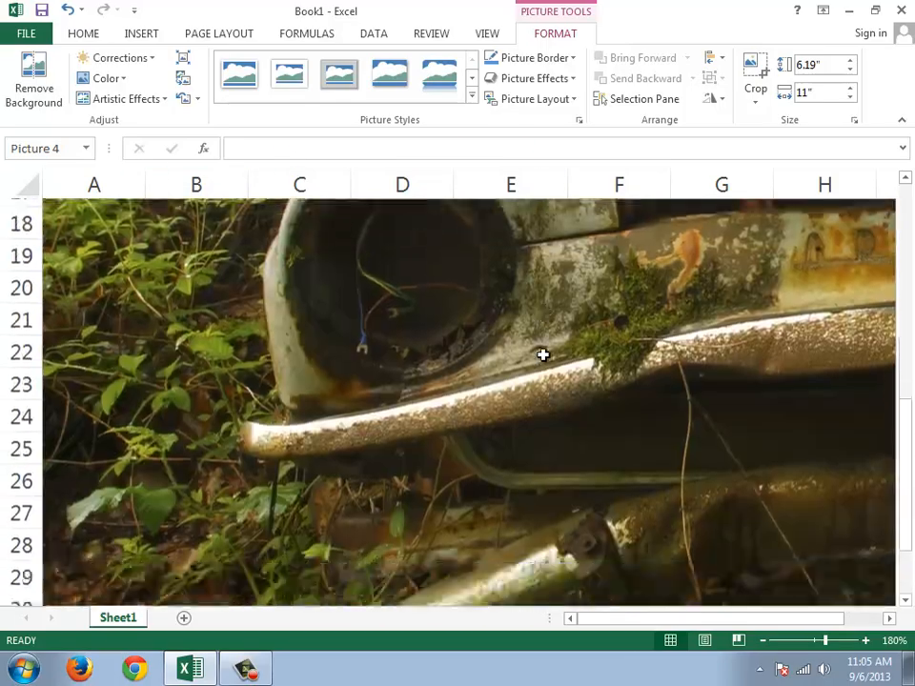
{"action": "scroll", "coordinate": [544, 356], "scroll_direction": "up", "scroll_amount": 6}
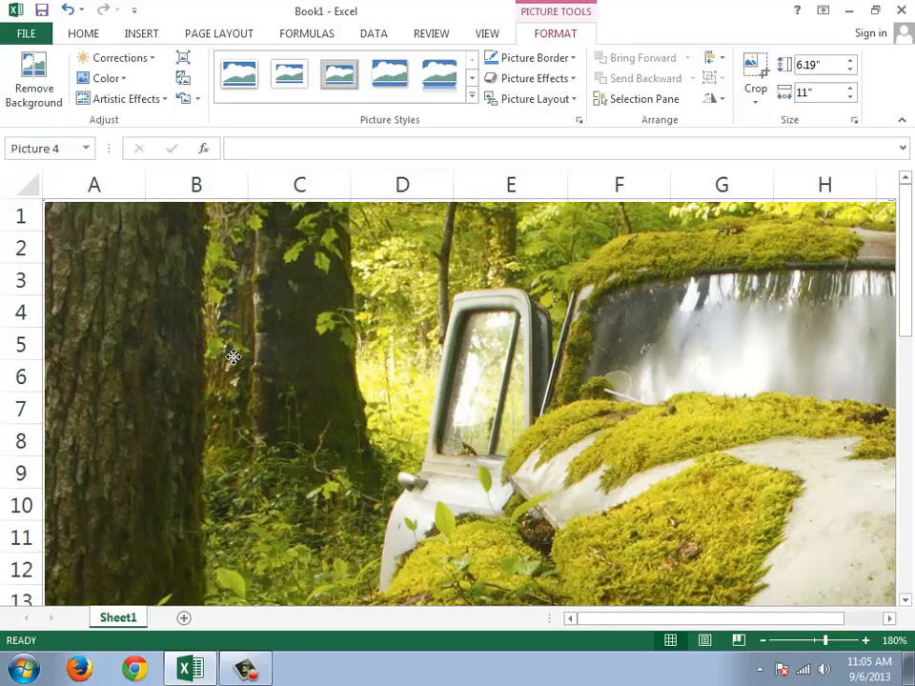
{"action": "left_click_drag", "start_coordinate": [231, 359], "coordinate": [332, 331]}
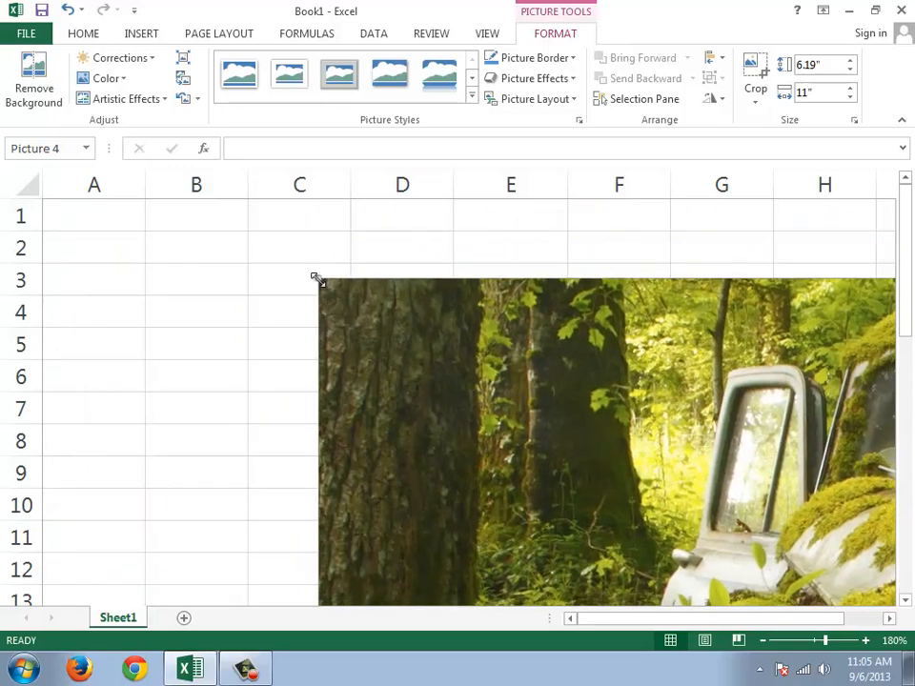
{"action": "left_click_drag", "start_coordinate": [321, 280], "coordinate": [799, 549]}
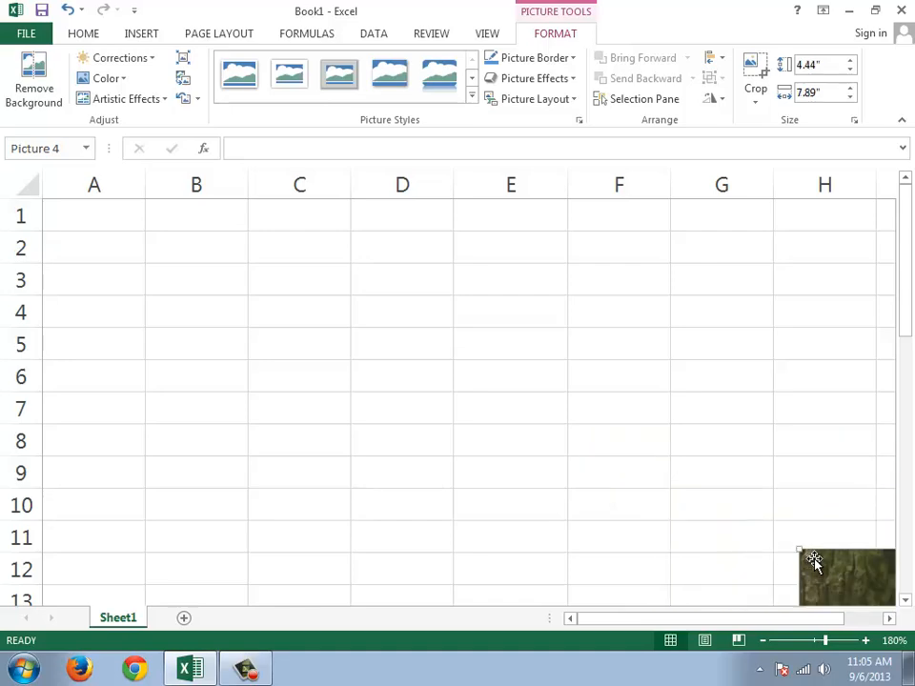
{"action": "left_click_drag", "start_coordinate": [862, 569], "coordinate": [208, 263]}
{"action": "left_click_drag", "start_coordinate": [114, 229], "coordinate": [515, 437]}
{"action": "left_click_drag", "start_coordinate": [574, 473], "coordinate": [214, 288]}
{"action": "left_click_drag", "start_coordinate": [89, 250], "coordinate": [77, 246]}
{"action": "left_click_drag", "start_coordinate": [149, 296], "coordinate": [243, 320]}
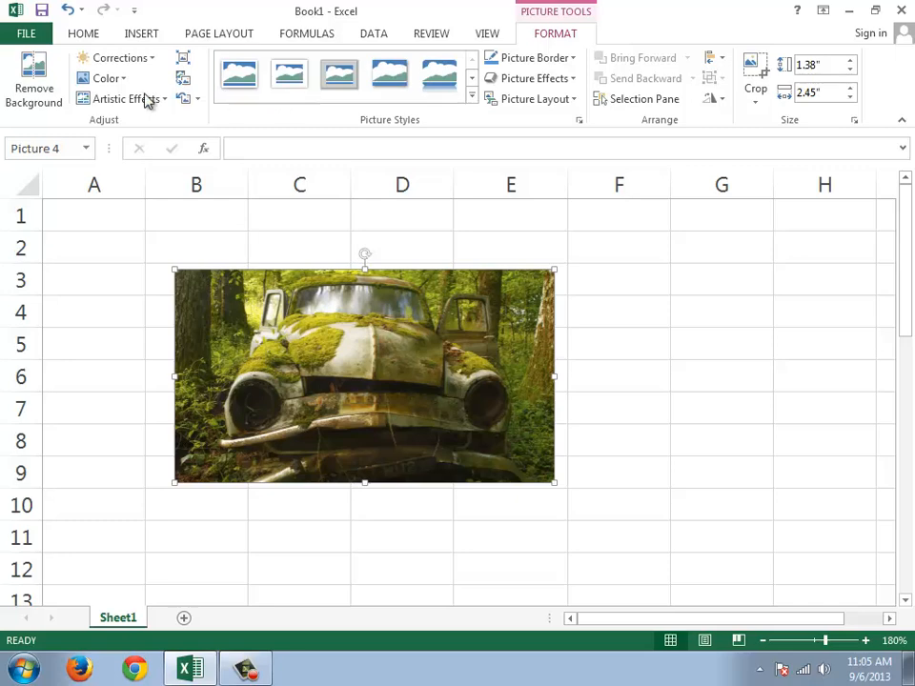
Step: Try Remove Background on the car picture, discard all the changes and shift the picture slightly
{"action": "left_click", "coordinate": [40, 98]}
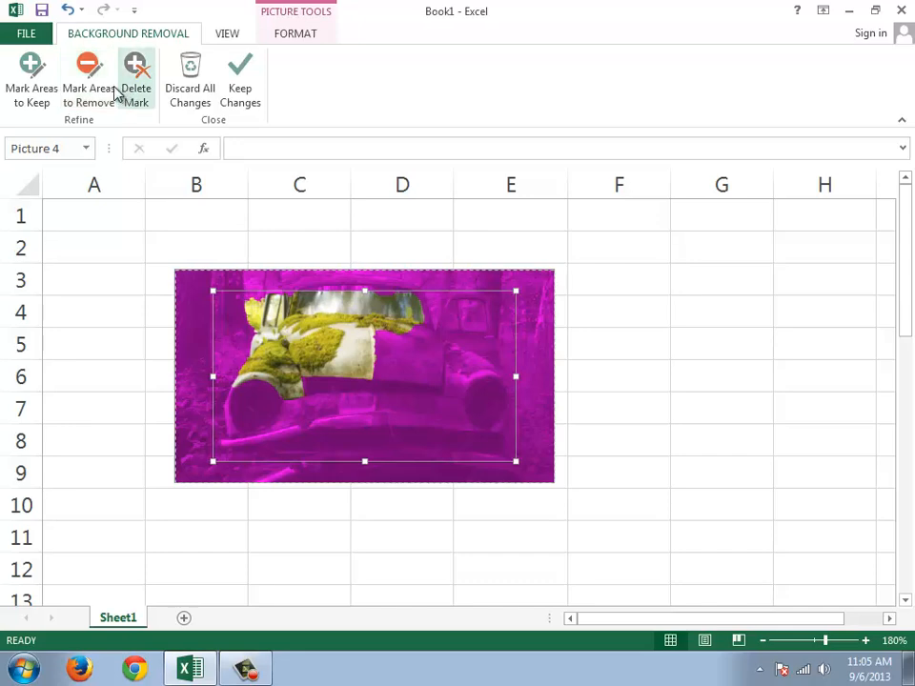
{"action": "left_click", "coordinate": [203, 105]}
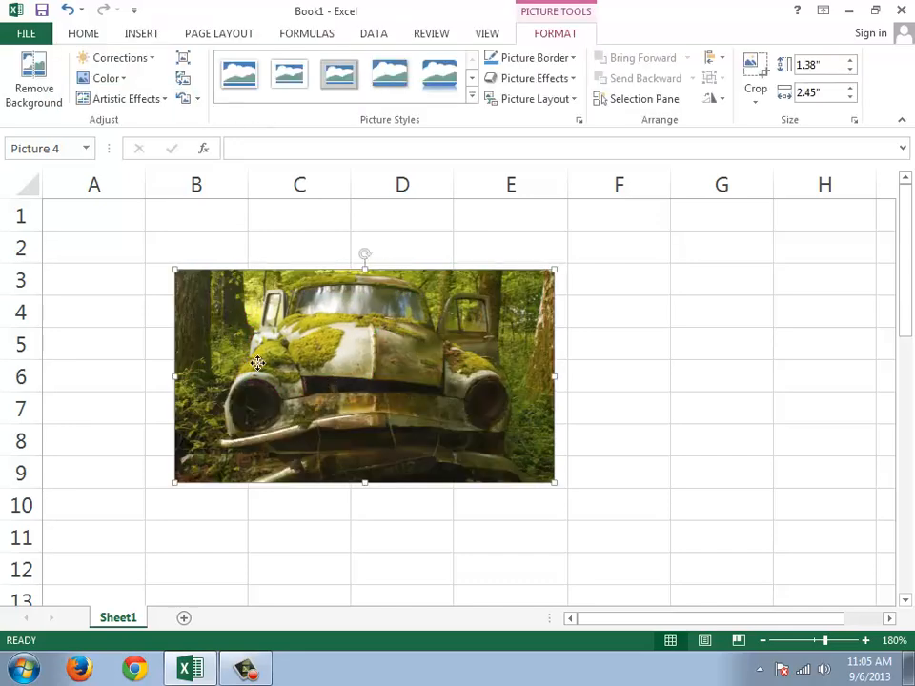
{"action": "left_click_drag", "start_coordinate": [329, 393], "coordinate": [282, 377]}
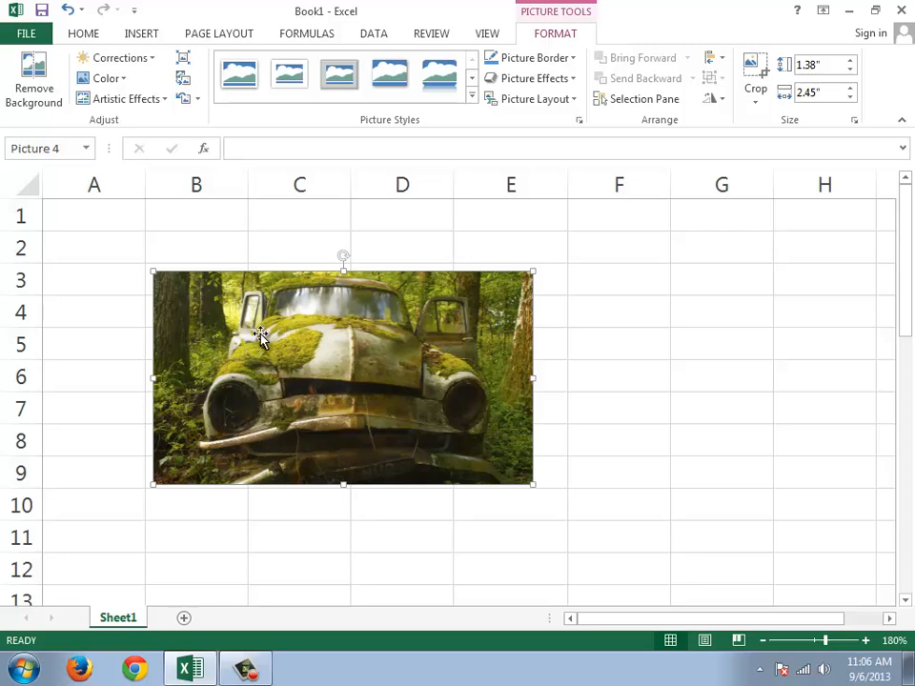
Step: Correct the picture to brightness +20% and contrast +20%, and set its color tone to a temperature of 5300 K
{"action": "left_click", "coordinate": [153, 63]}
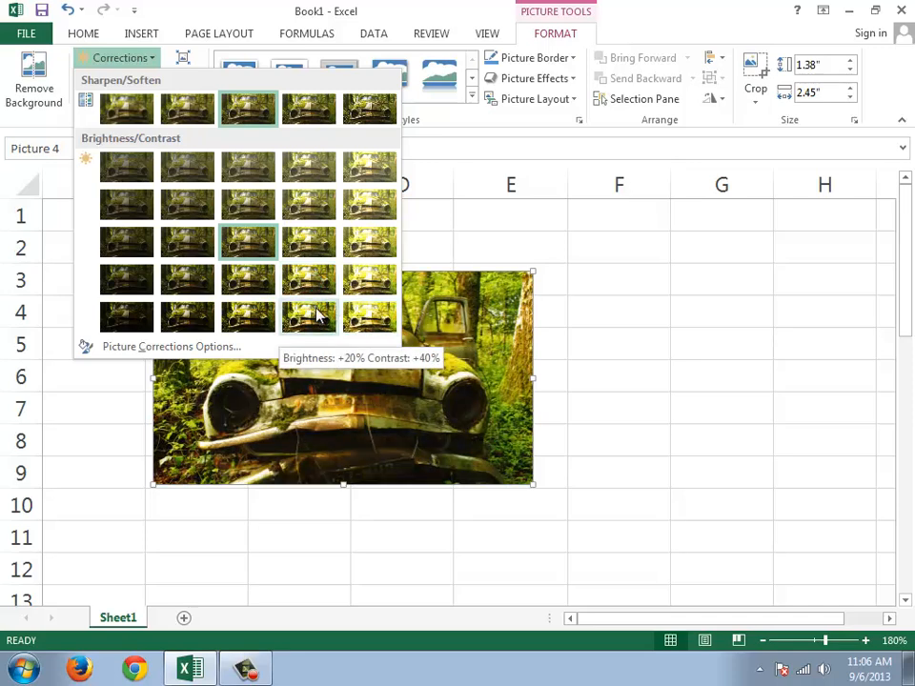
{"action": "left_click", "coordinate": [319, 284]}
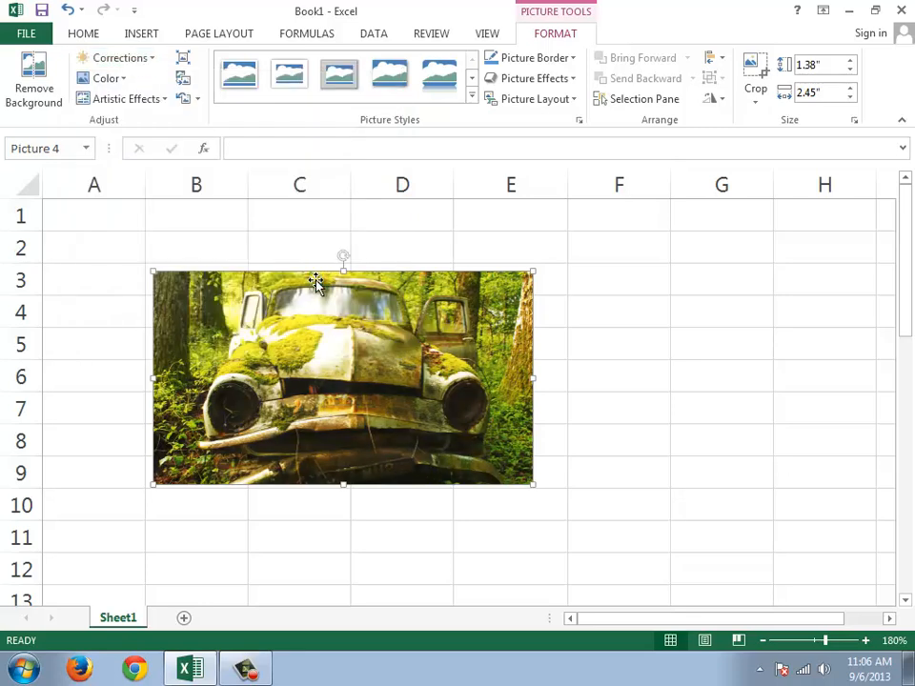
{"action": "left_click", "coordinate": [122, 82]}
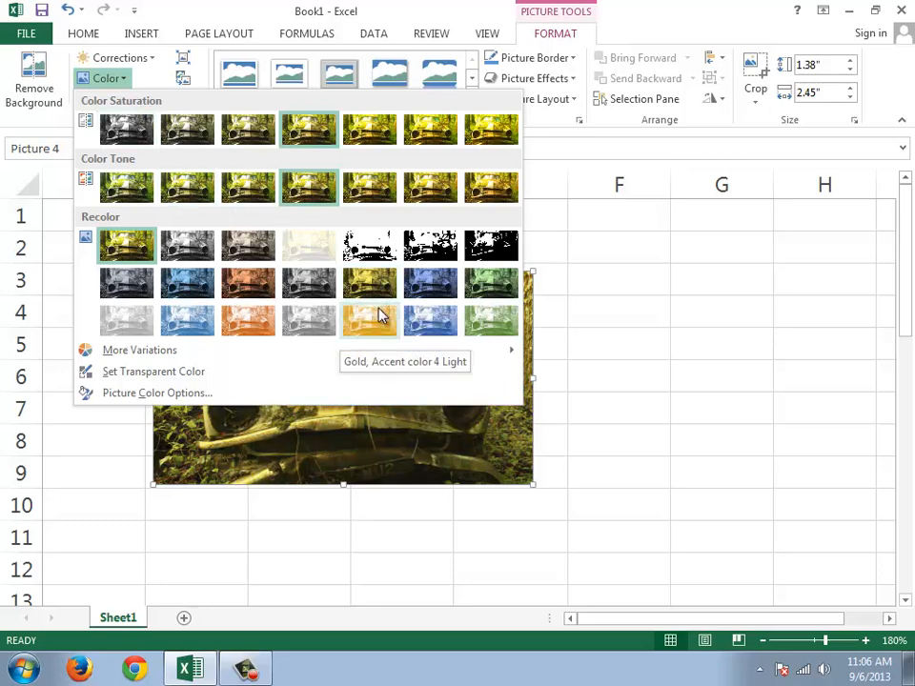
{"action": "left_click", "coordinate": [189, 195]}
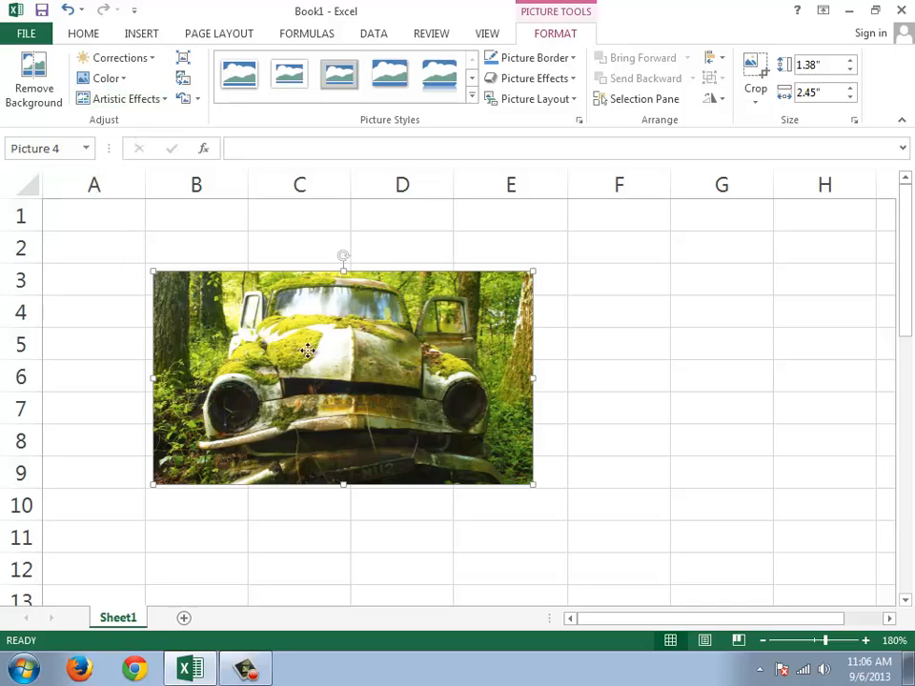
Step: Move the car picture over about cells D3 to H9 and look through the artistic effects without applying any
{"action": "left_click_drag", "start_coordinate": [310, 352], "coordinate": [604, 361]}
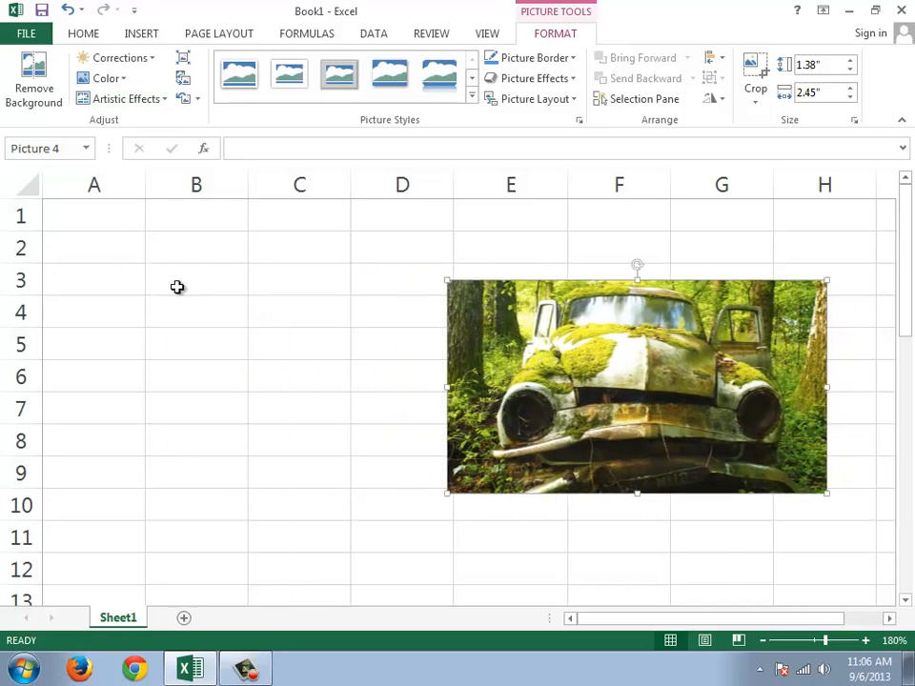
{"action": "left_click", "coordinate": [161, 109]}
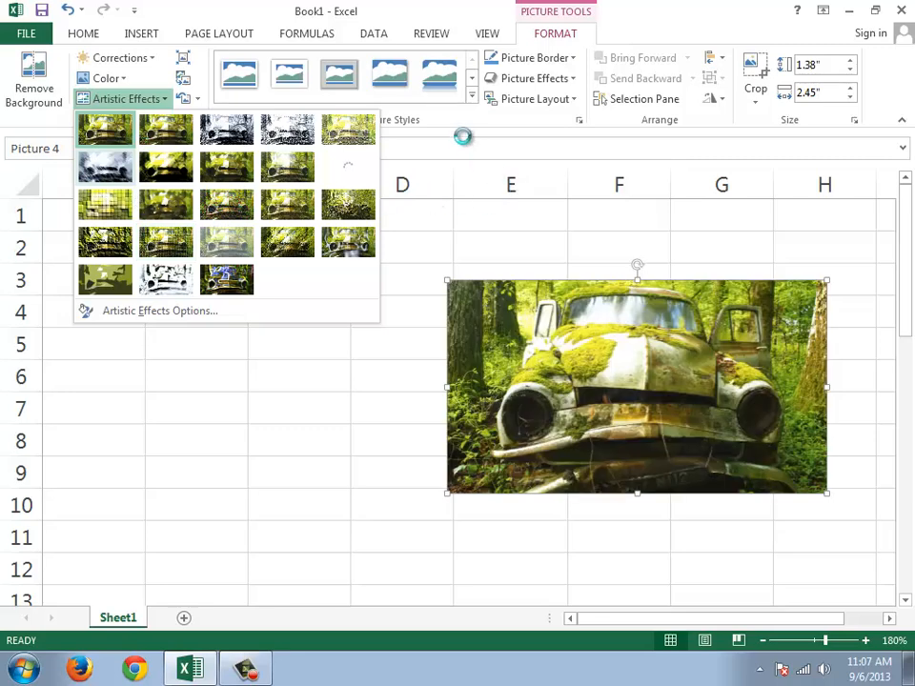
{"action": "left_click", "coordinate": [435, 119]}
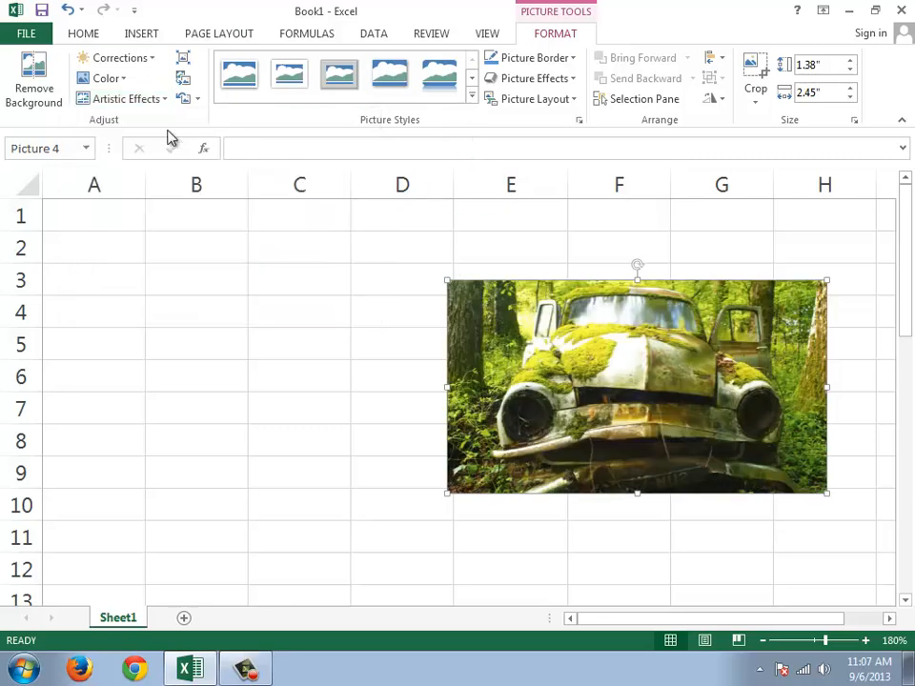
{"action": "left_click_drag", "start_coordinate": [650, 348], "coordinate": [611, 336]}
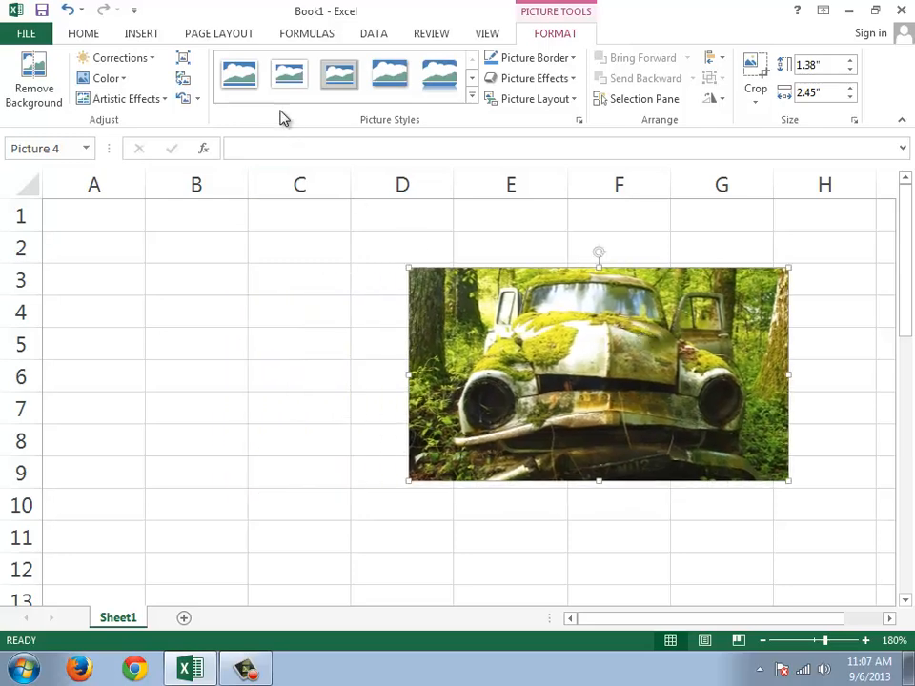
Step: Compress only this picture at document resolution with cropped areas deleted, and move it up by about half a row
{"action": "left_click", "coordinate": [187, 61]}
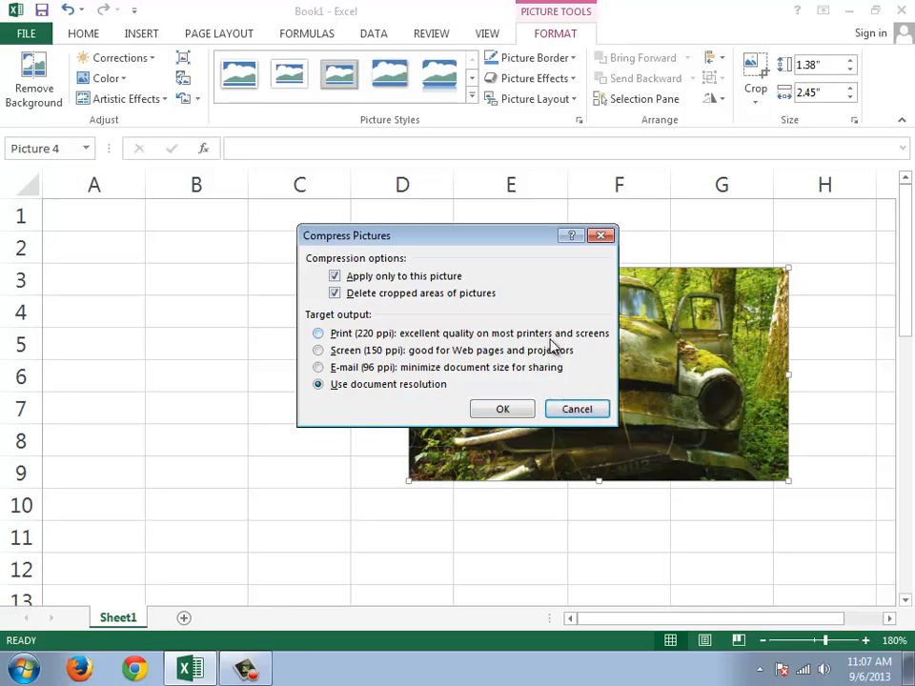
{"action": "left_click", "coordinate": [502, 410]}
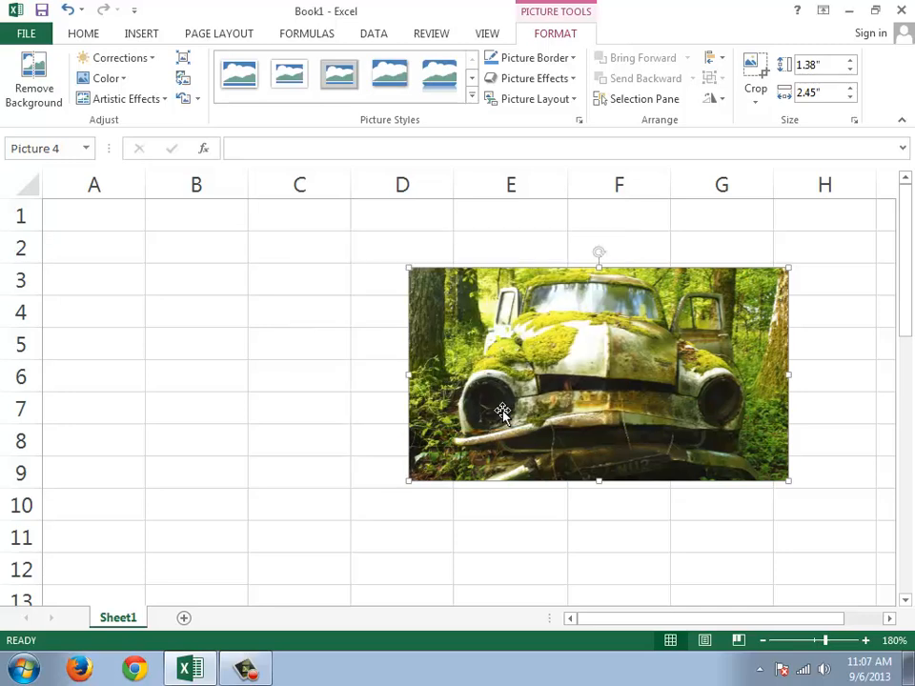
{"action": "left_click_drag", "start_coordinate": [665, 401], "coordinate": [690, 380]}
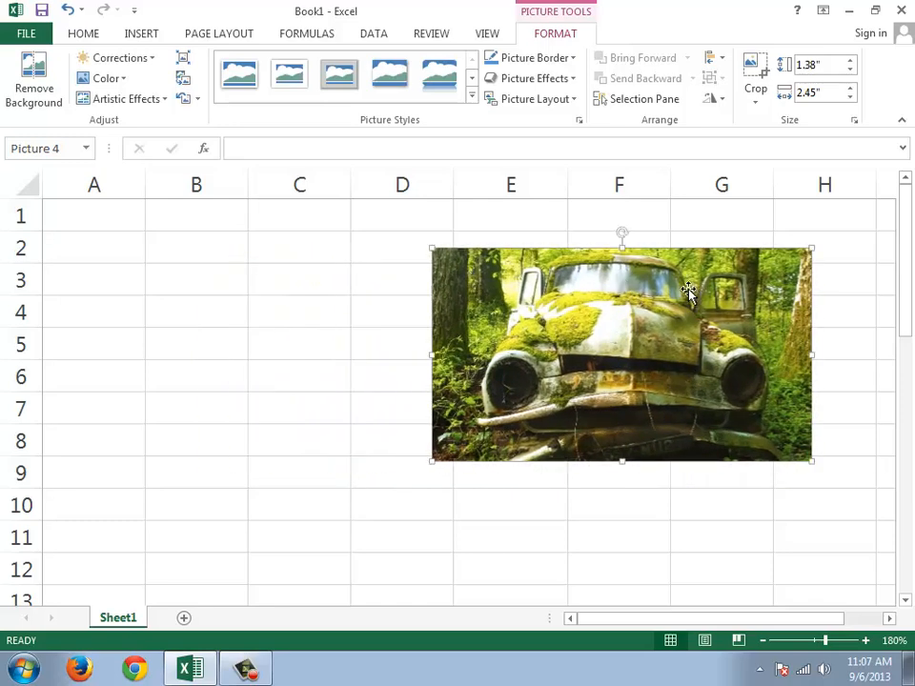
Step: Replace the car picture with the image file Wallpaper 1080p (26) from the wallpaper folder on the computer
{"action": "left_click", "coordinate": [185, 83]}
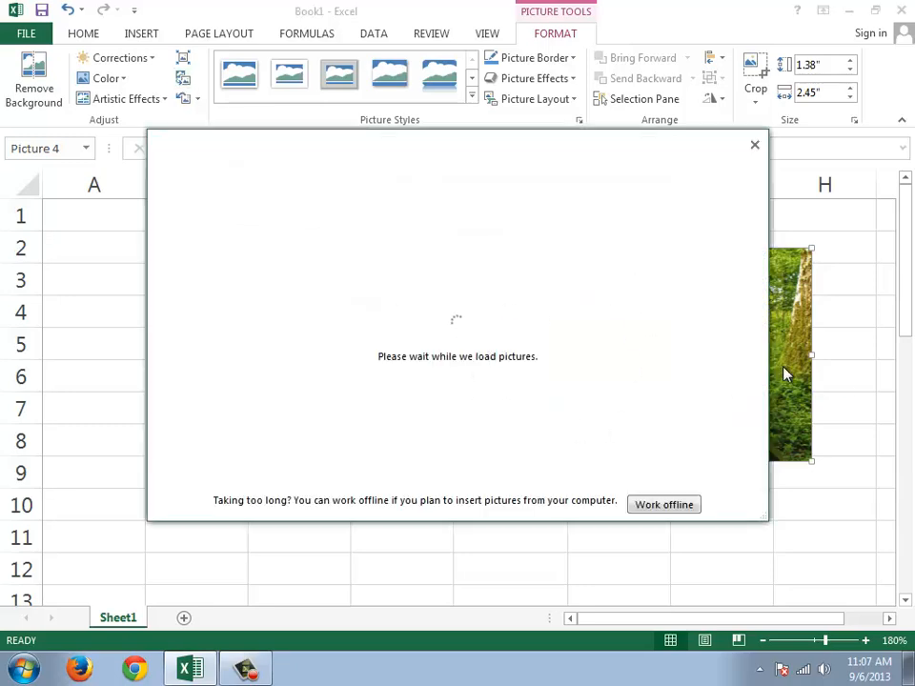
{"action": "left_click", "coordinate": [665, 506]}
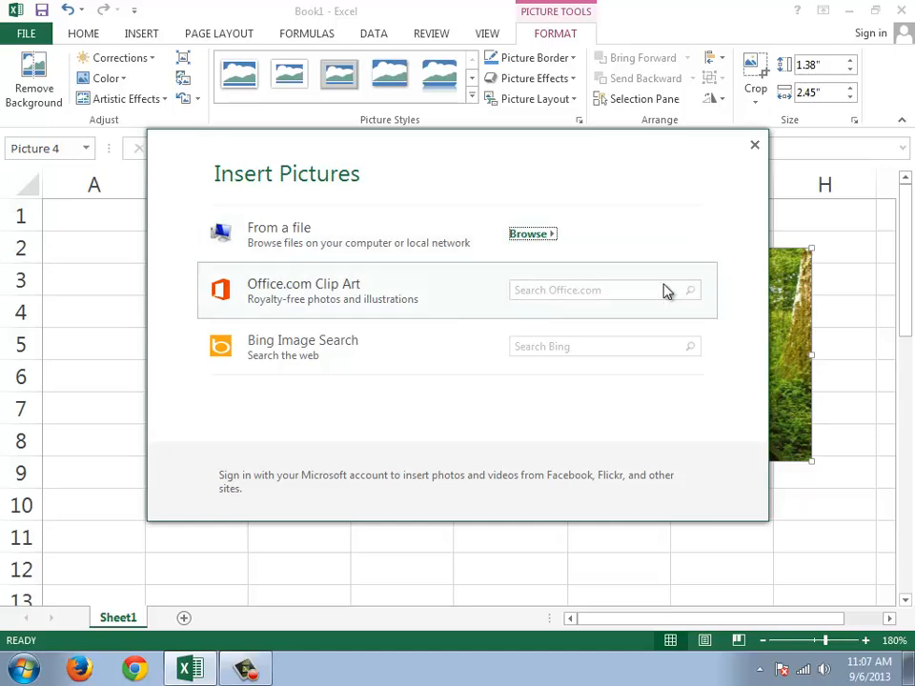
{"action": "left_click", "coordinate": [379, 243]}
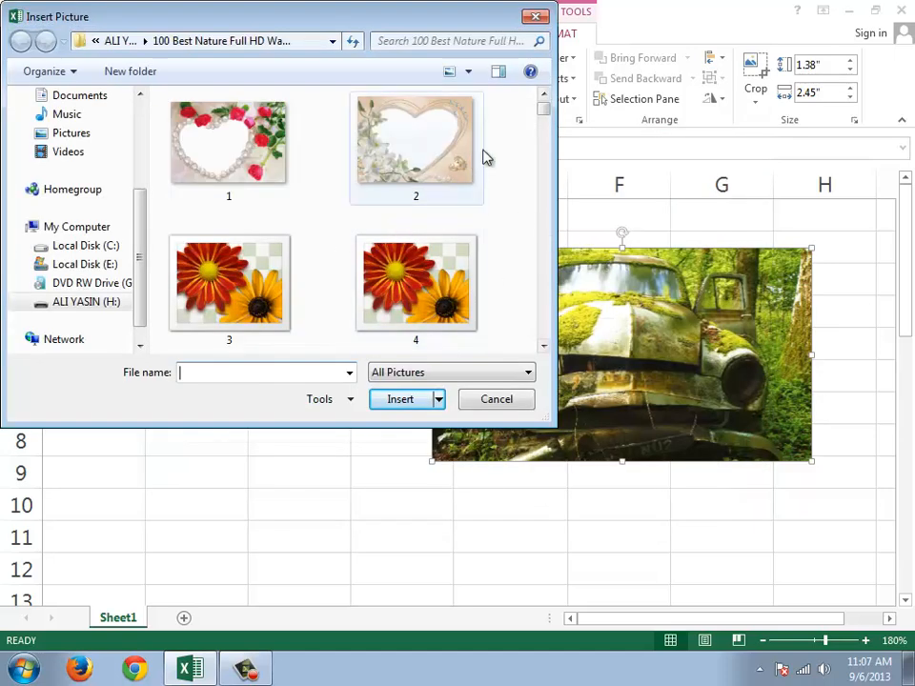
{"action": "left_click_drag", "start_coordinate": [543, 110], "coordinate": [547, 257]}
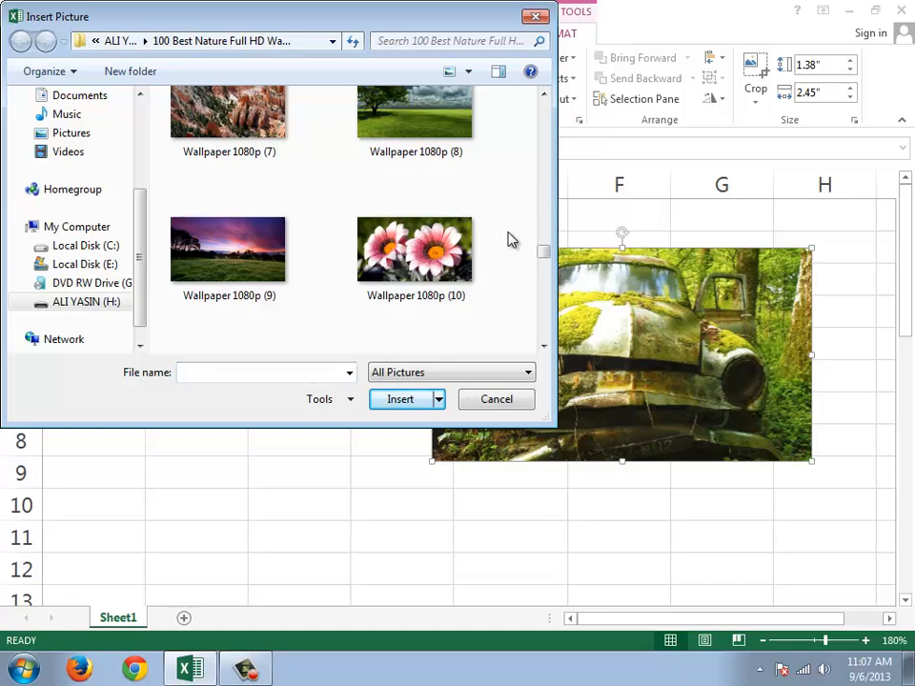
{"action": "scroll", "coordinate": [508, 240], "scroll_direction": "up", "scroll_amount": 5}
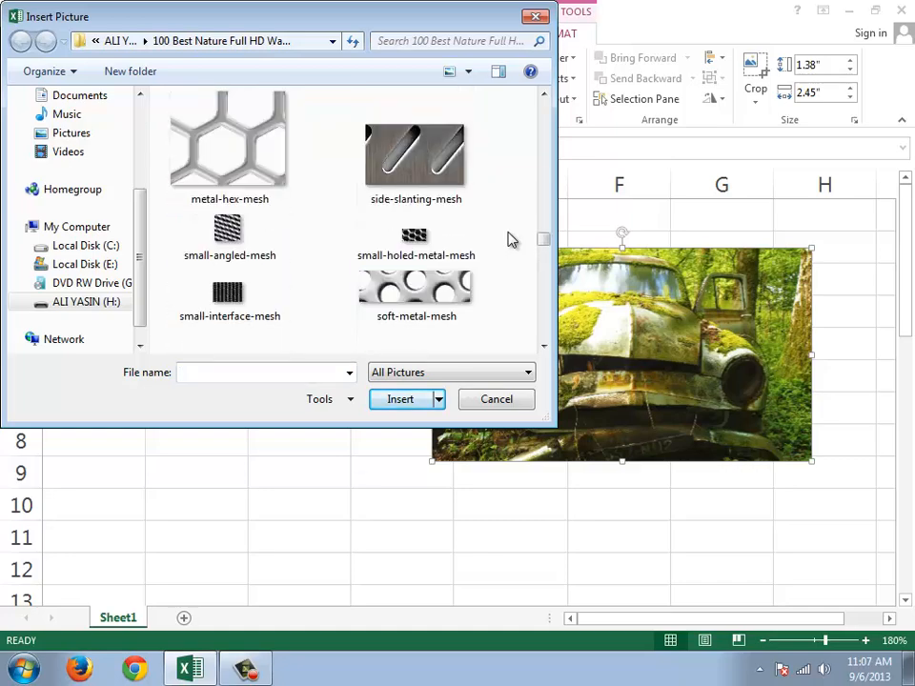
{"action": "scroll", "coordinate": [508, 239], "scroll_direction": "down", "scroll_amount": 8}
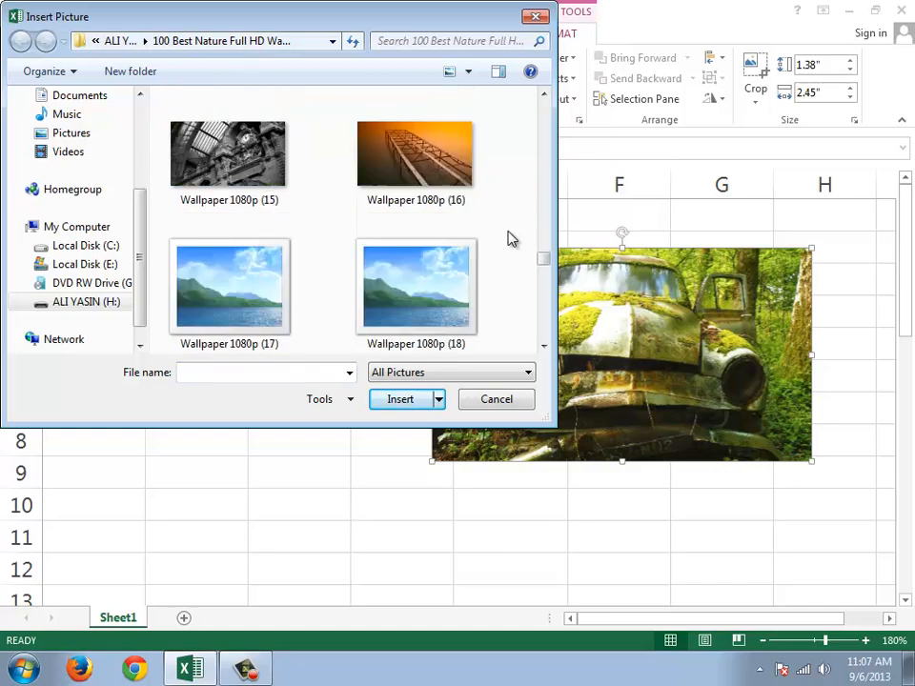
{"action": "scroll", "coordinate": [508, 239], "scroll_direction": "down", "scroll_amount": 4}
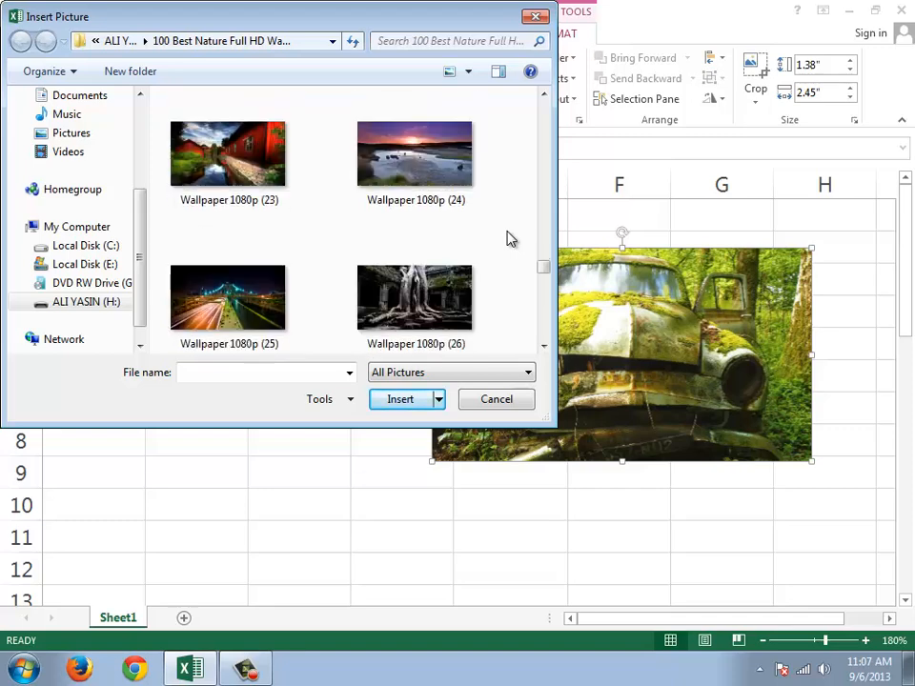
{"action": "scroll", "coordinate": [508, 239], "scroll_direction": "down", "scroll_amount": 1}
{"action": "left_click", "coordinate": [415, 171]}
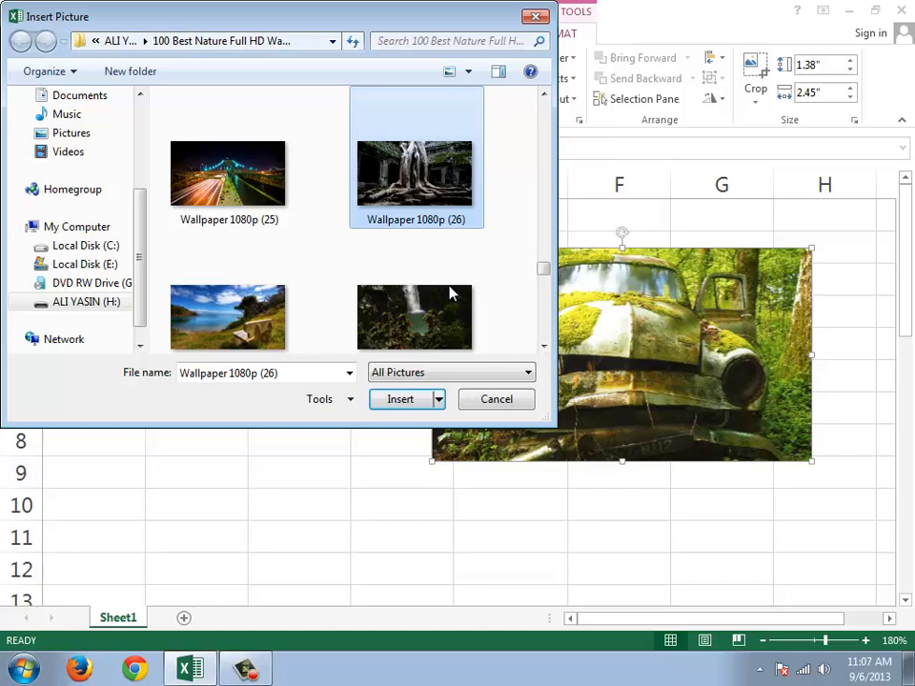
{"action": "left_click", "coordinate": [416, 401]}
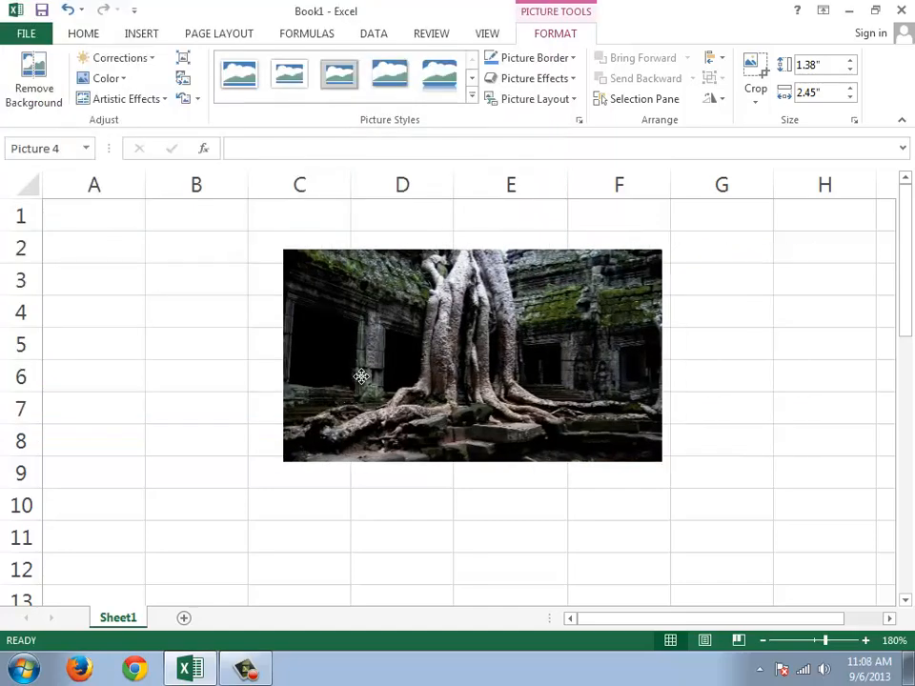
Step: Move the tree-root picture over about cells D4 to G10 and look through its color options without applying any
{"action": "left_click_drag", "start_coordinate": [360, 376], "coordinate": [577, 383]}
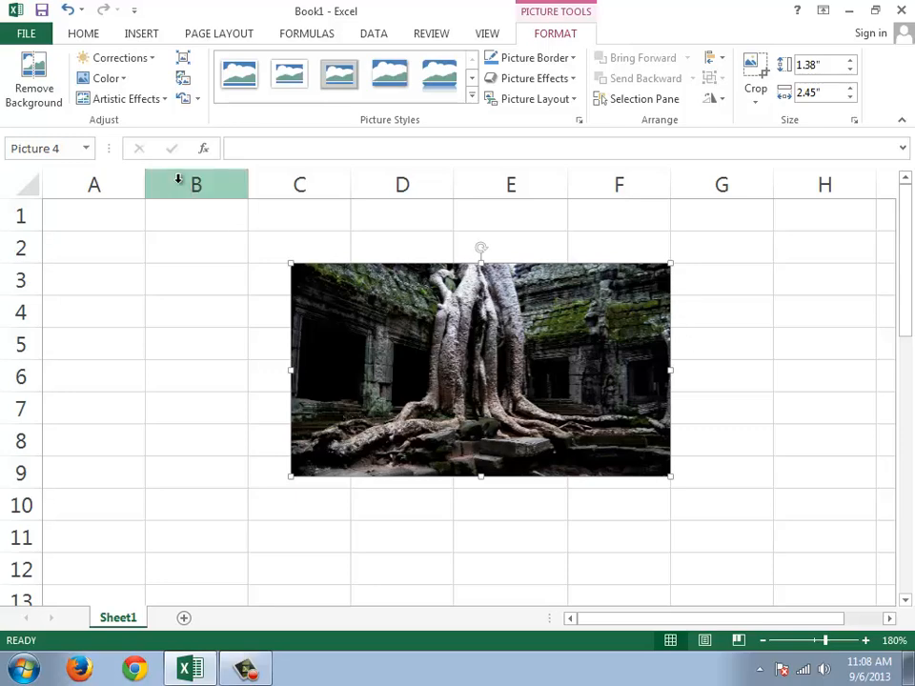
{"action": "left_click", "coordinate": [117, 80]}
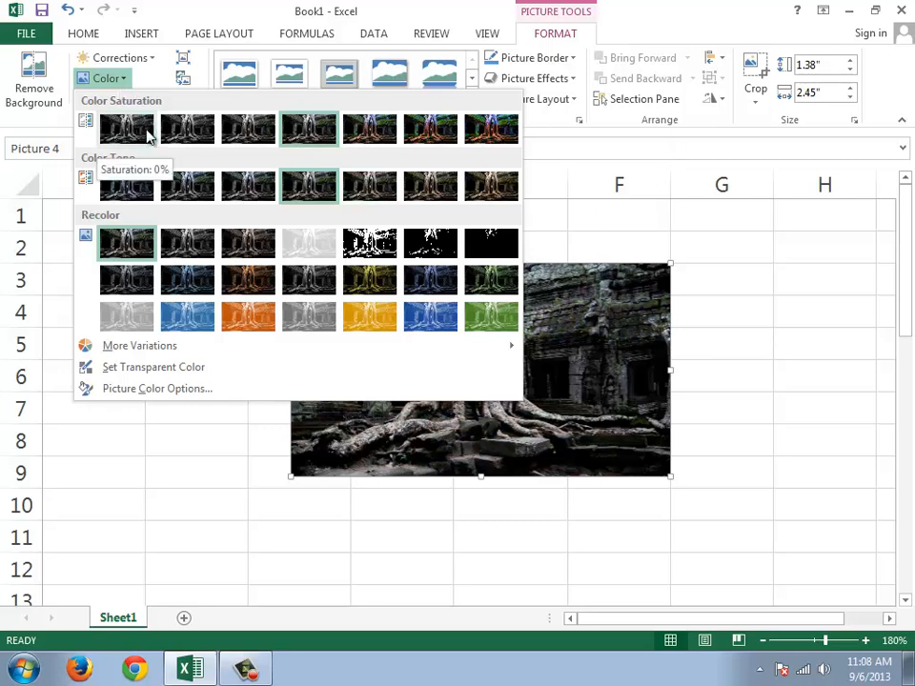
{"action": "left_click", "coordinate": [726, 13]}
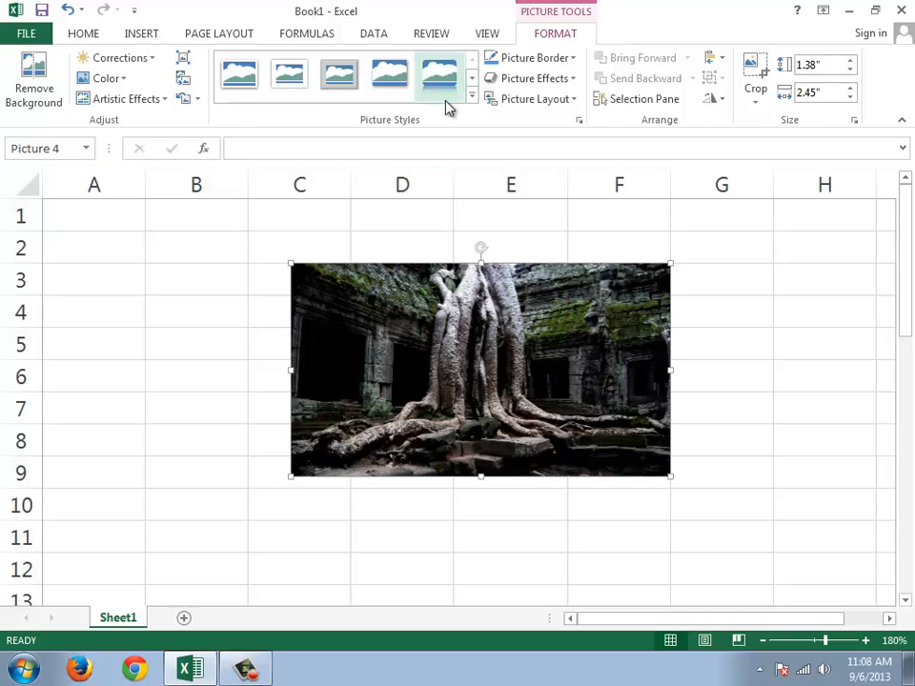
{"action": "left_click_drag", "start_coordinate": [480, 333], "coordinate": [558, 362]}
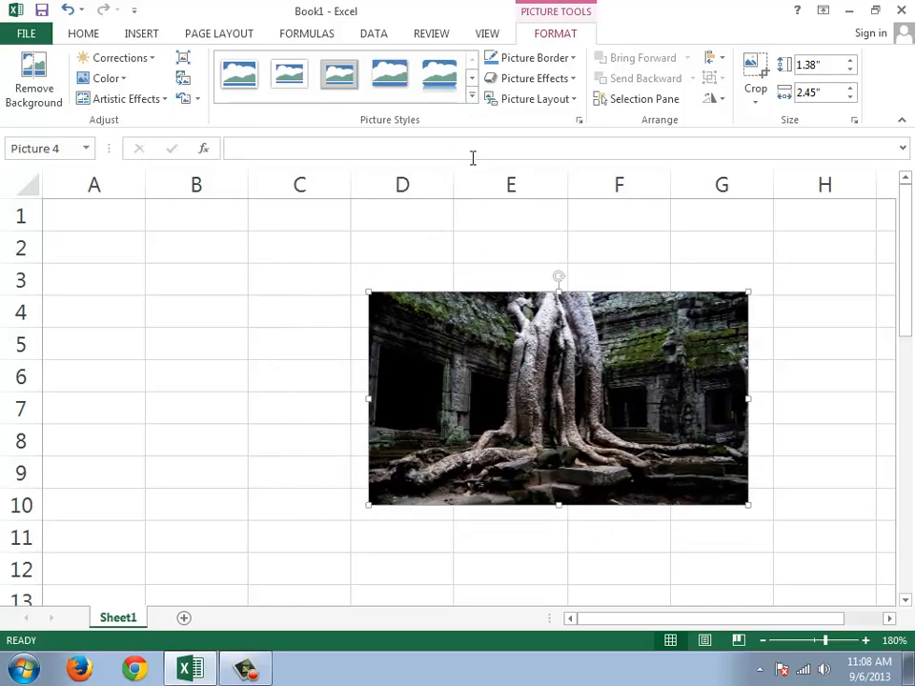
Step: Apply the black frame picture style with a white inner line and change the border to the standard light green
{"action": "left_click", "coordinate": [471, 97]}
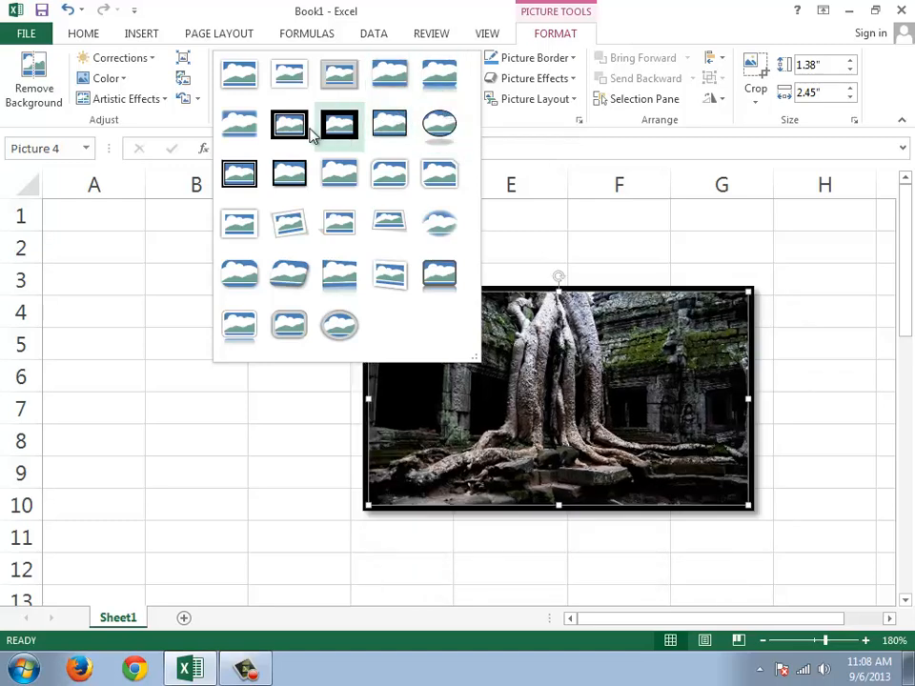
{"action": "left_click", "coordinate": [236, 181]}
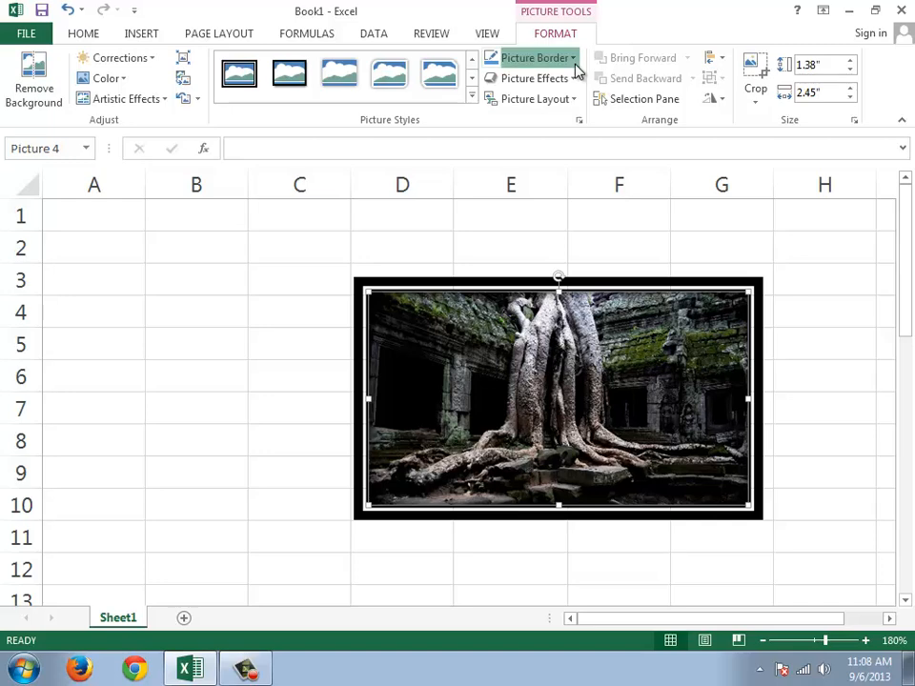
{"action": "left_click", "coordinate": [574, 60]}
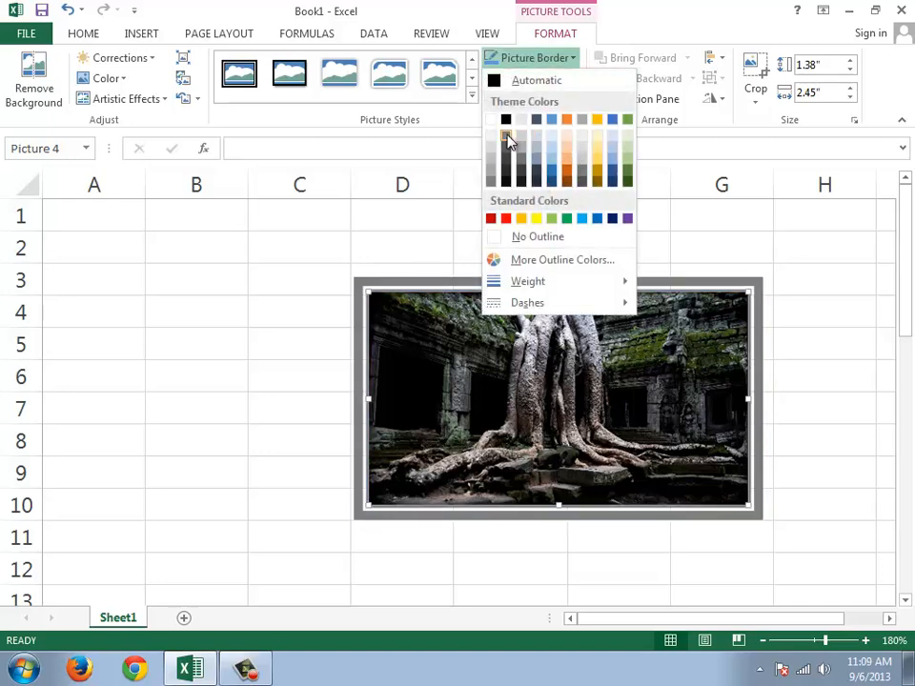
{"action": "left_click", "coordinate": [553, 224]}
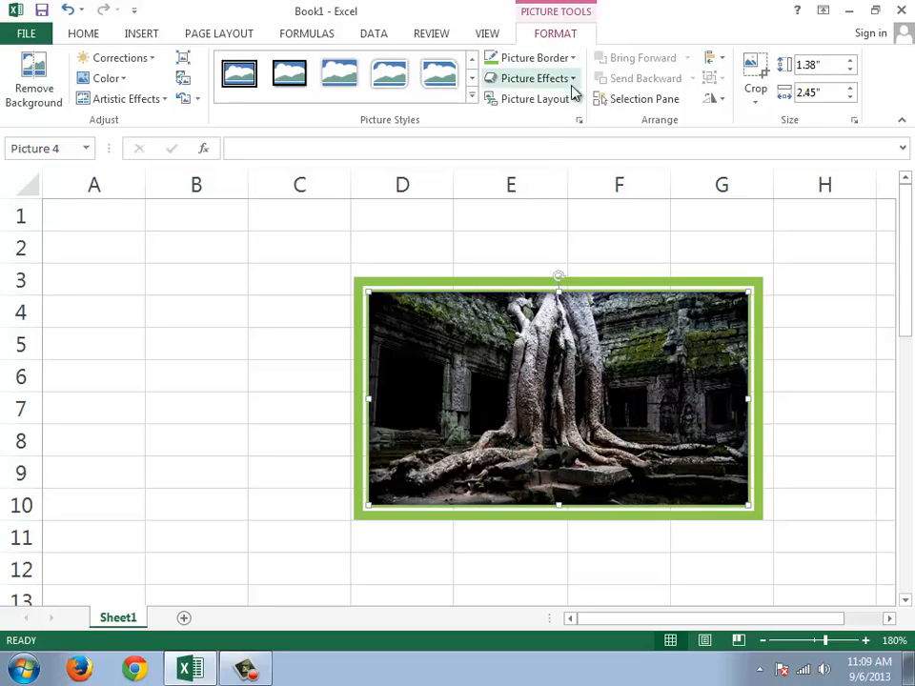
{"action": "left_click", "coordinate": [575, 82]}
{"action": "mouse_move", "coordinate": [570, 149]}
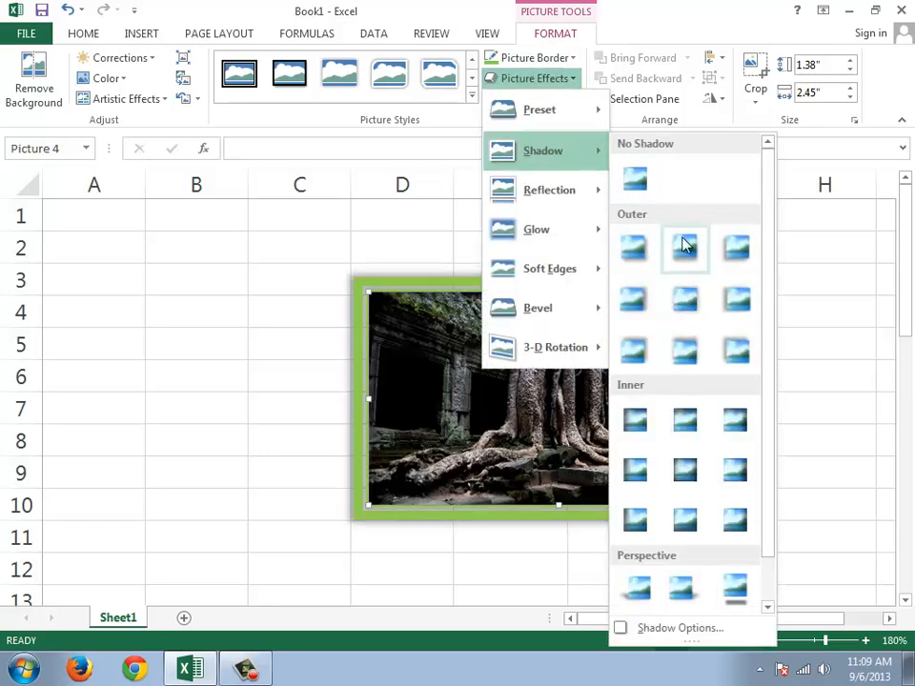
{"action": "left_click", "coordinate": [435, 338]}
Step: Shrink the picture to about 0.94" by 1.68" over cells A2 to C8 and give it an outer shadow cast upward
{"action": "left_click_drag", "start_coordinate": [571, 332], "coordinate": [282, 273]}
{"action": "left_click_drag", "start_coordinate": [457, 442], "coordinate": [316, 384]}
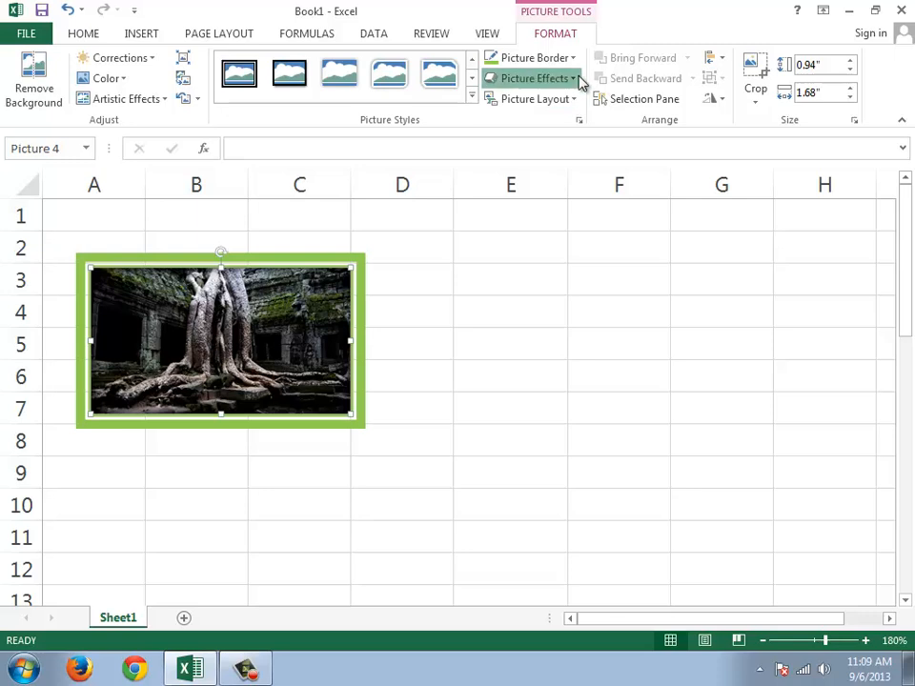
{"action": "left_click", "coordinate": [578, 80]}
{"action": "mouse_move", "coordinate": [585, 166]}
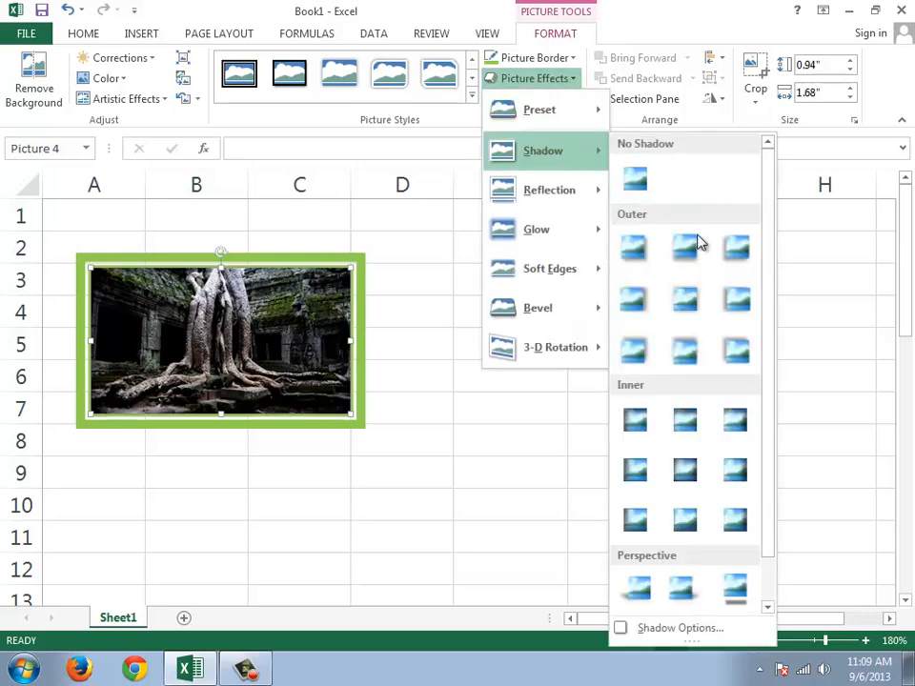
{"action": "left_click", "coordinate": [708, 369]}
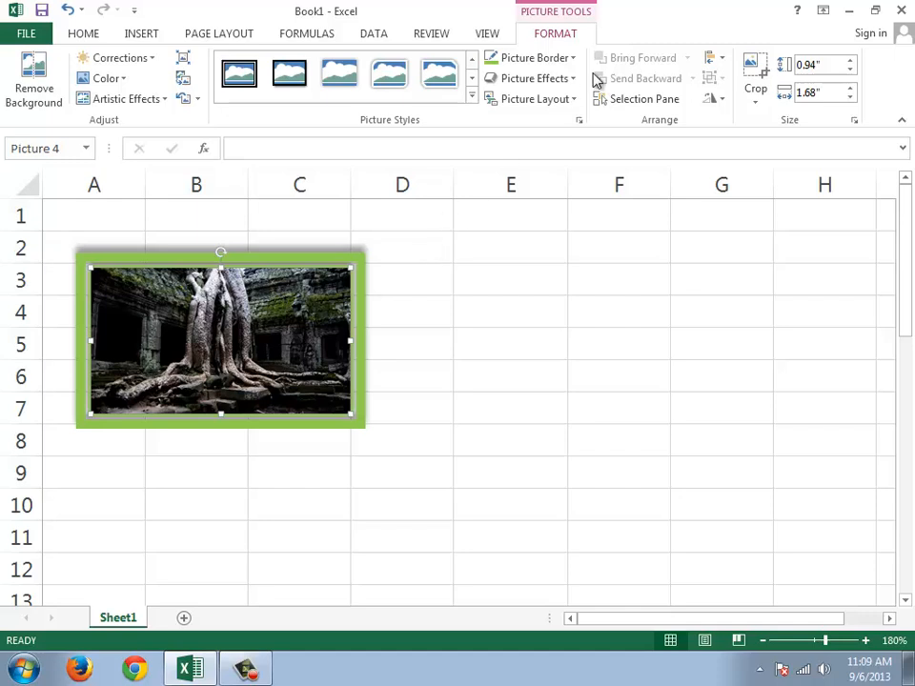
Step: Add a custom reflection to the picture with 54% transparency, 65% size, 1 pt blur and about 18 pt distance
{"action": "left_click", "coordinate": [570, 80]}
{"action": "mouse_move", "coordinate": [581, 194]}
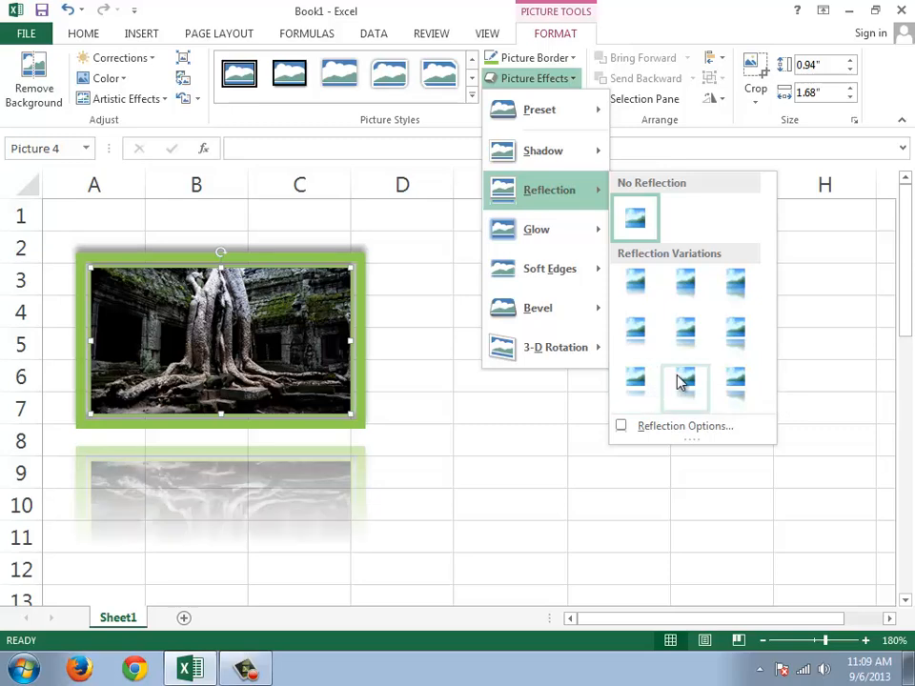
{"action": "left_click", "coordinate": [679, 429]}
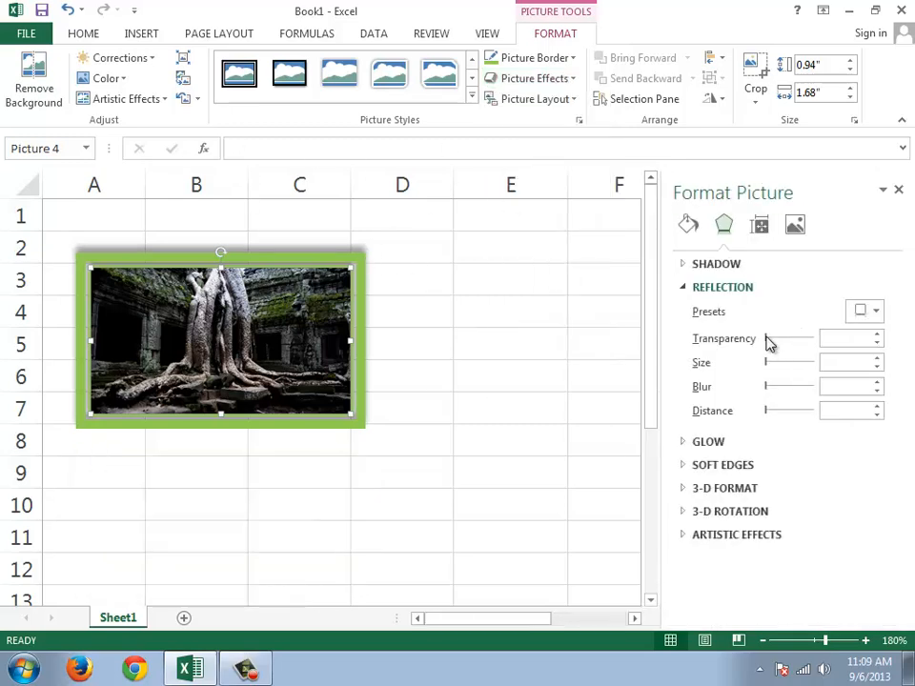
{"action": "left_click_drag", "start_coordinate": [768, 341], "coordinate": [791, 339]}
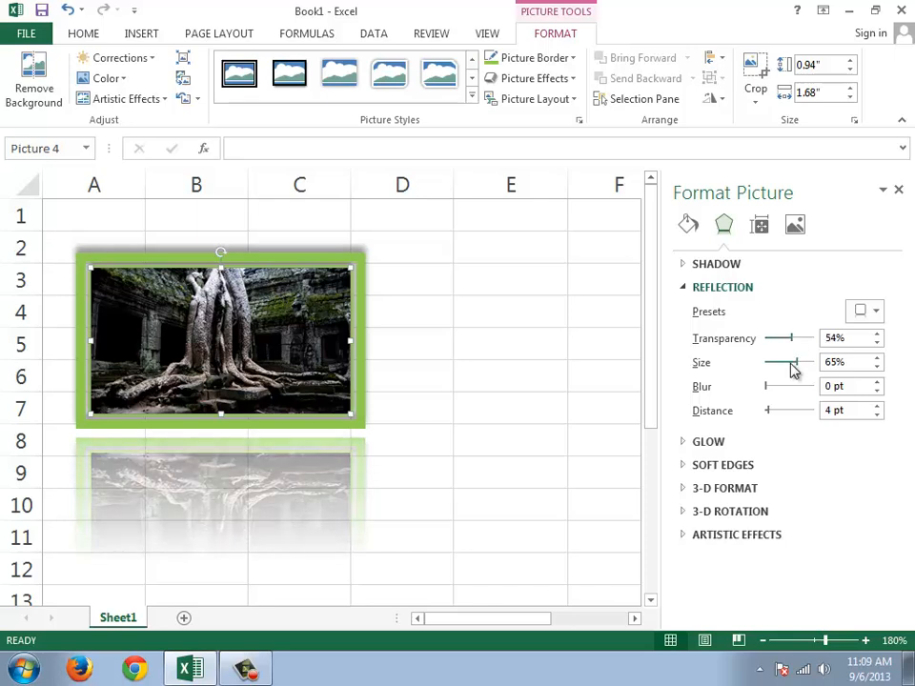
{"action": "left_click_drag", "start_coordinate": [767, 388], "coordinate": [771, 415]}
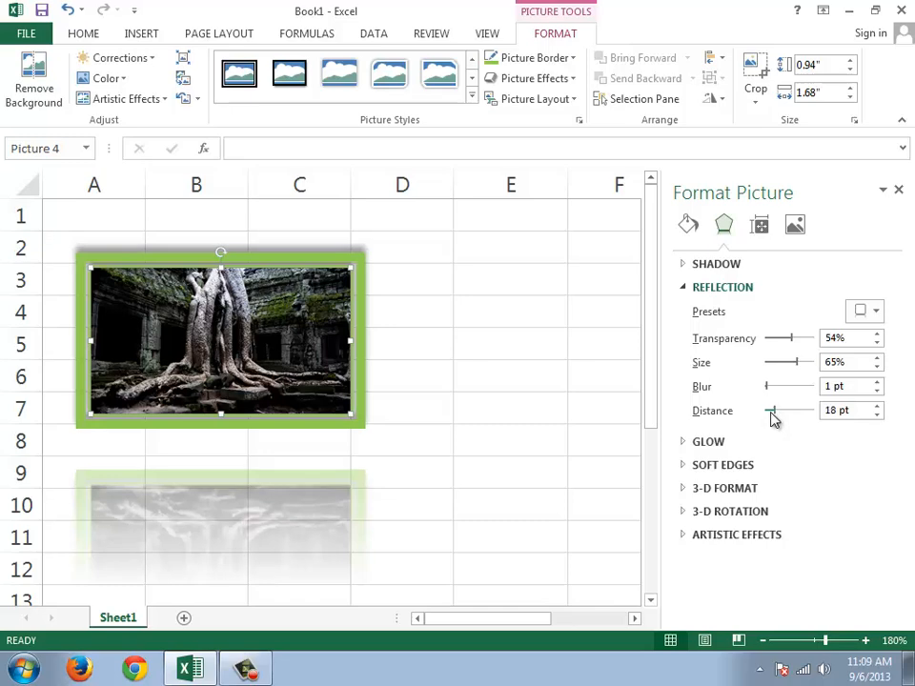
{"action": "left_click", "coordinate": [899, 191]}
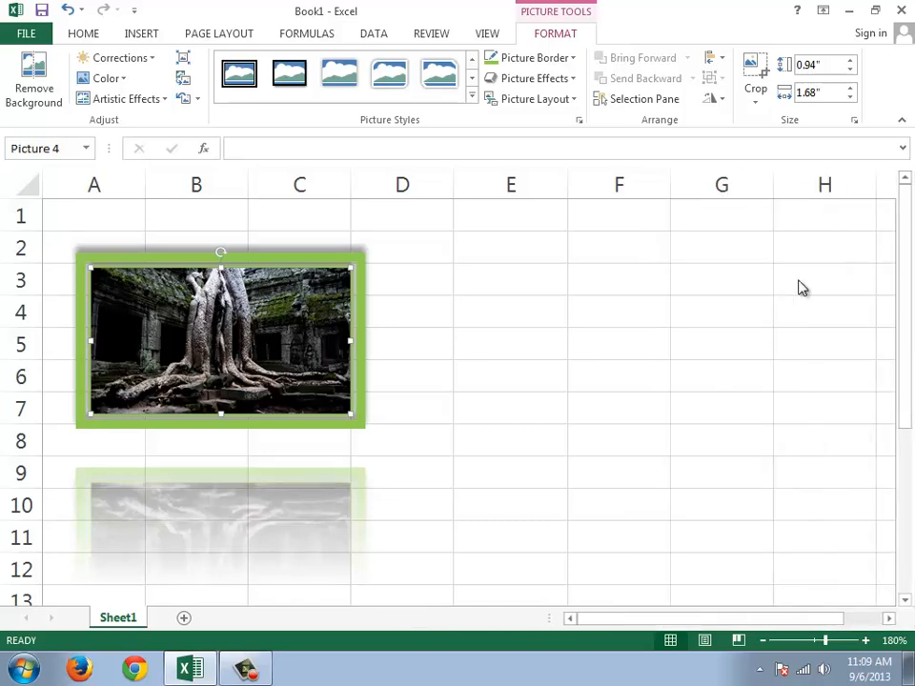
Step: Apply the widest orange glow variation to the picture
{"action": "left_click", "coordinate": [572, 79]}
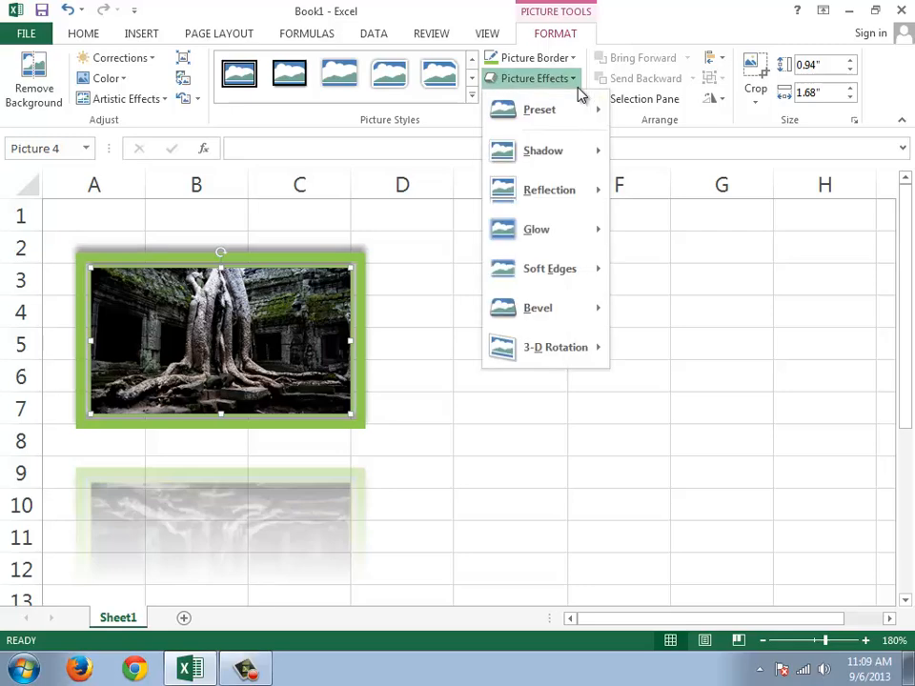
{"action": "mouse_move", "coordinate": [599, 241]}
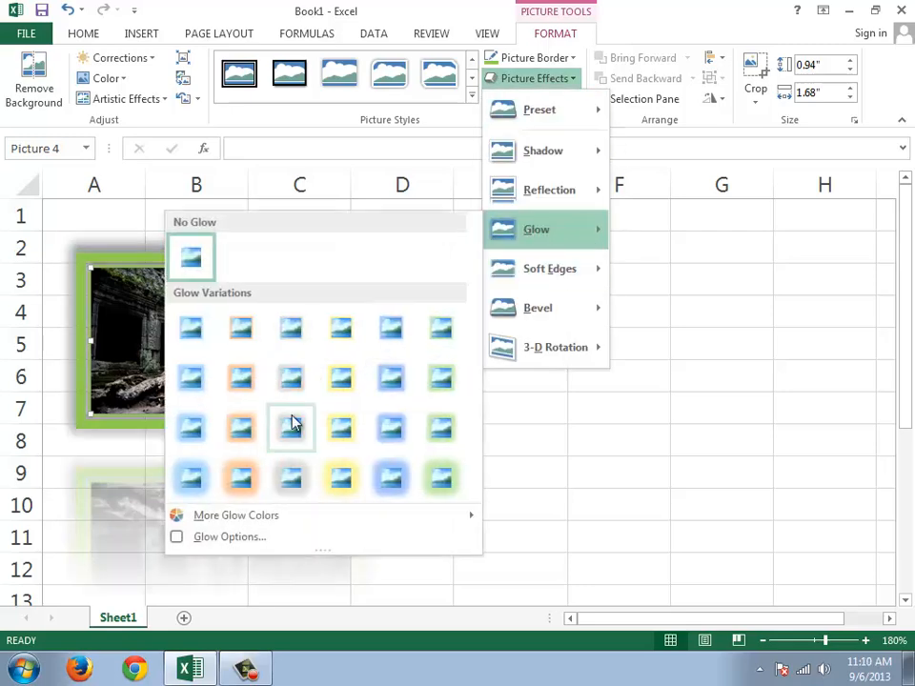
{"action": "left_click", "coordinate": [242, 481]}
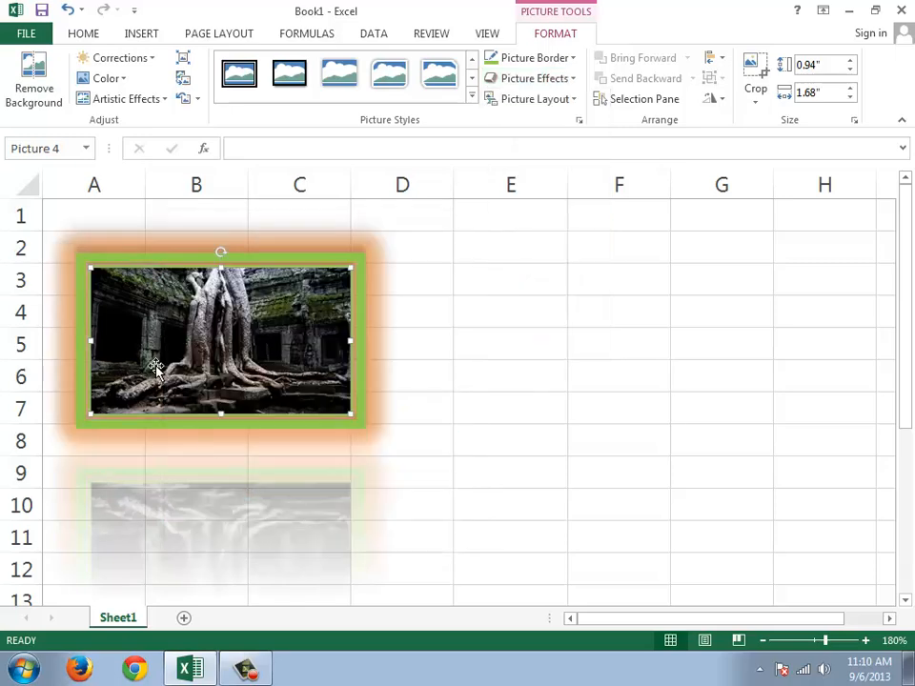
Step: Move the glowing picture around the sheet and leave its frame over about cells A2 to D7
{"action": "left_click_drag", "start_coordinate": [256, 326], "coordinate": [284, 333]}
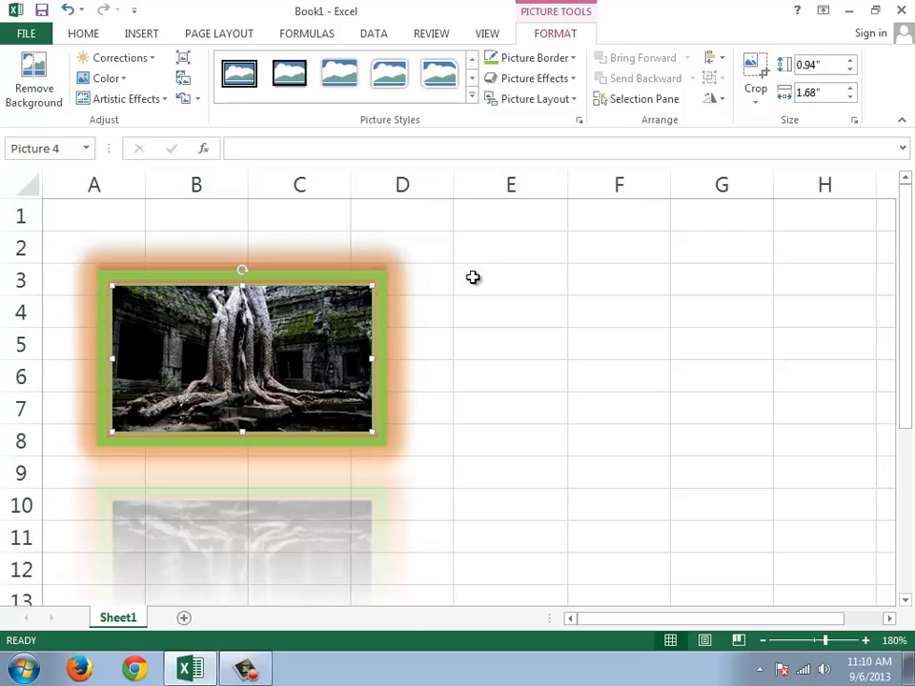
{"action": "left_click_drag", "start_coordinate": [294, 326], "coordinate": [291, 290]}
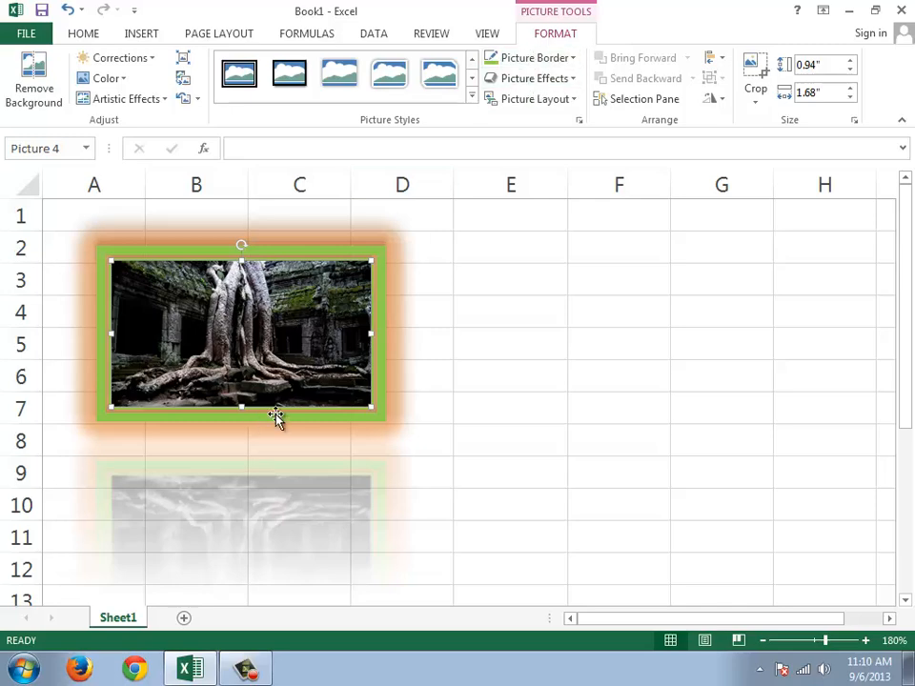
{"action": "left_click_drag", "start_coordinate": [291, 330], "coordinate": [424, 323]}
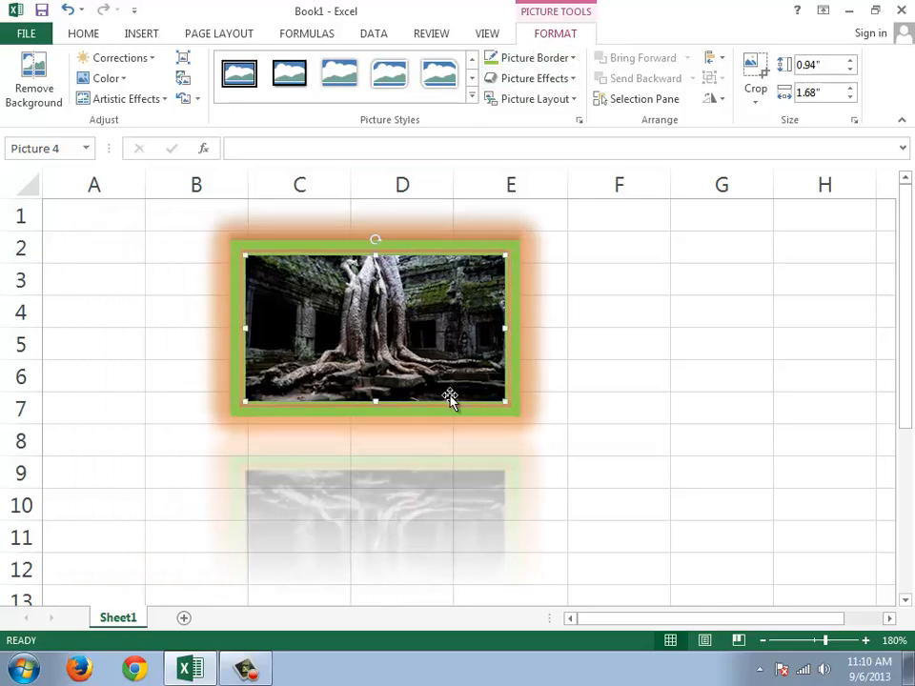
{"action": "left_click_drag", "start_coordinate": [452, 398], "coordinate": [298, 374]}
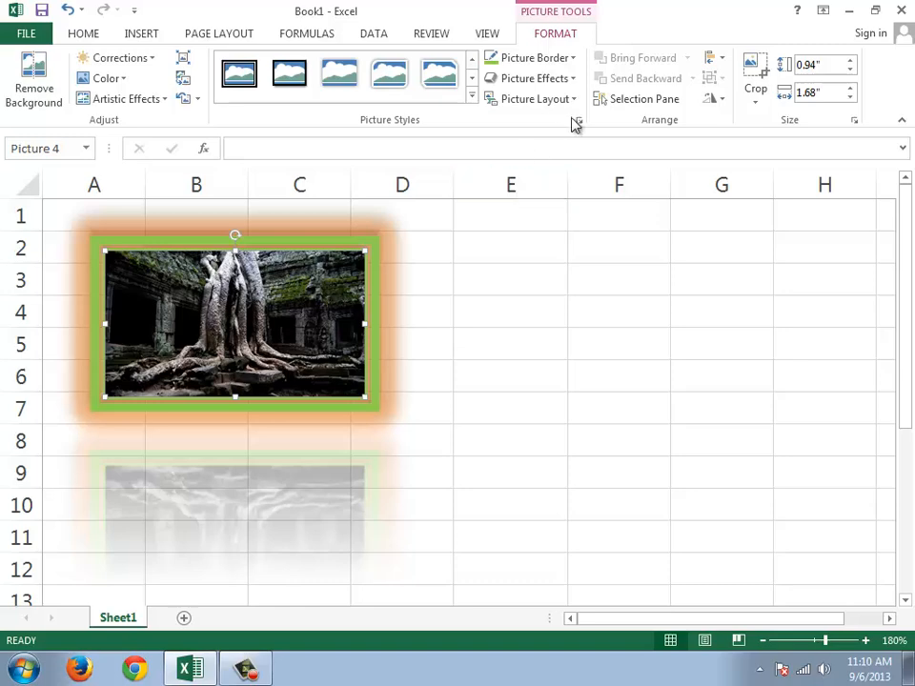
Step: Apply the Divot bevel effect to the picture and deselect it
{"action": "left_click", "coordinate": [572, 80]}
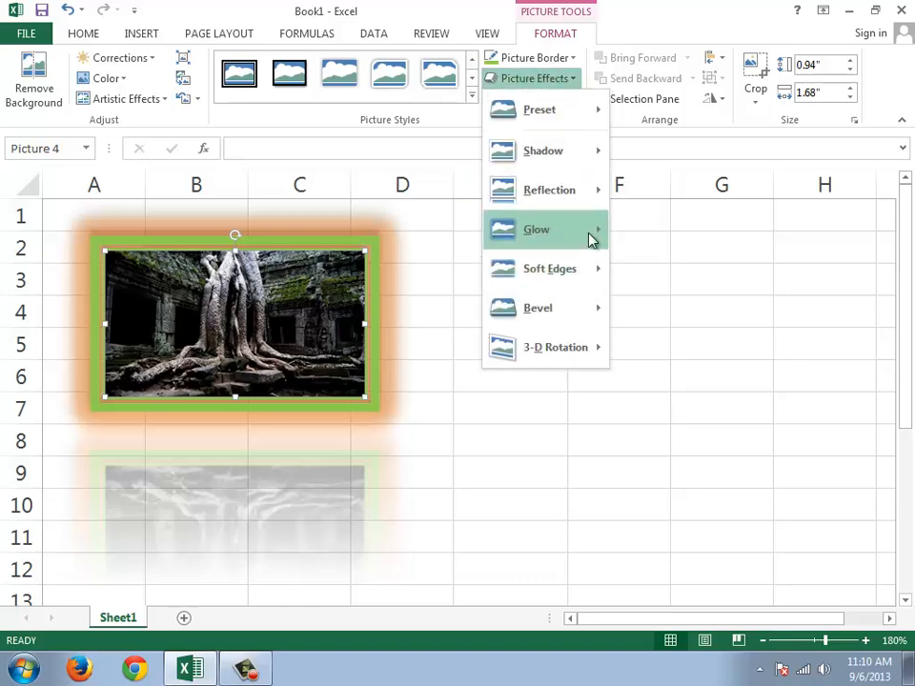
{"action": "mouse_move", "coordinate": [563, 276]}
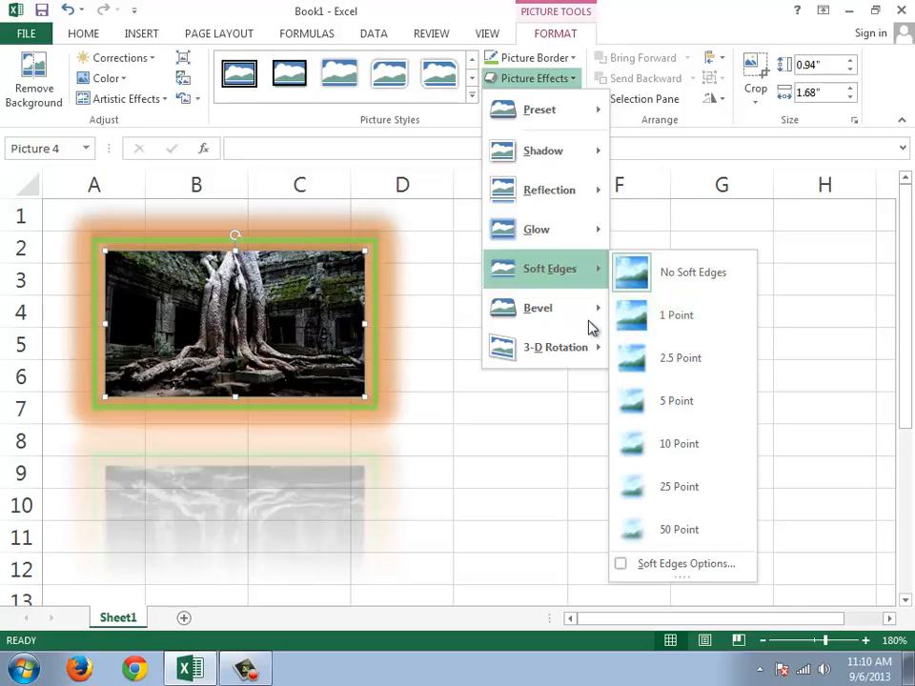
{"action": "mouse_move", "coordinate": [583, 323]}
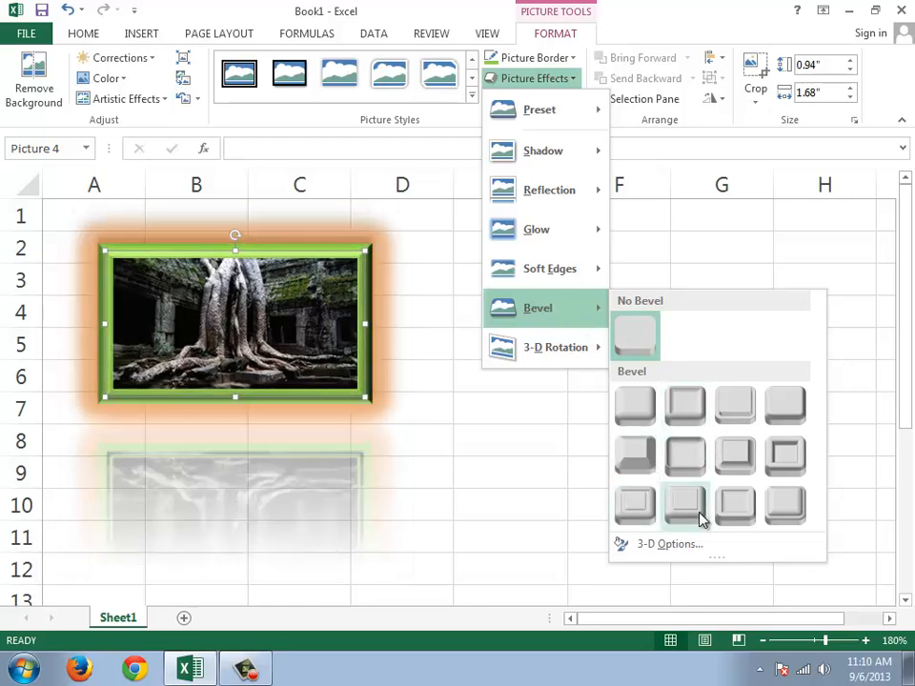
{"action": "left_click", "coordinate": [639, 510]}
{"action": "left_click", "coordinate": [482, 370]}
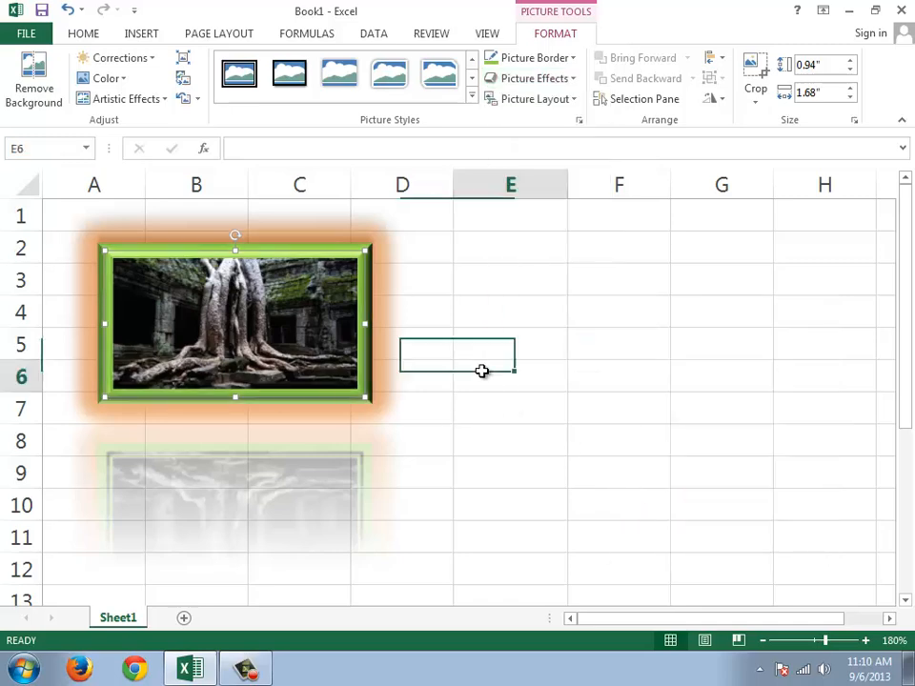
Step: Apply the first Perspective preset of the 3-D Rotation effects to the bevelled picture
{"action": "left_click", "coordinate": [313, 349]}
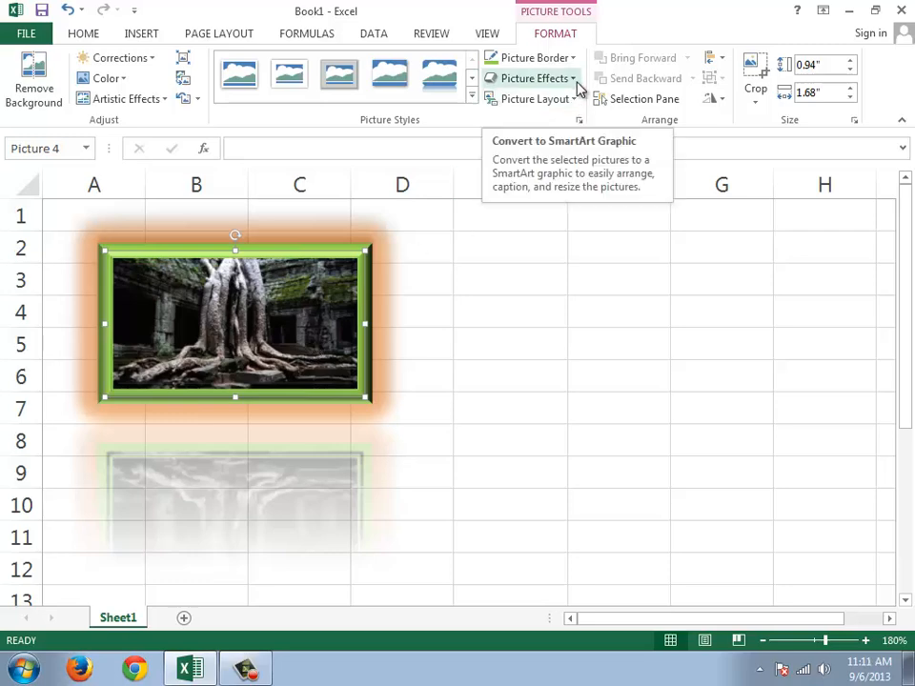
{"action": "left_click", "coordinate": [576, 80]}
{"action": "mouse_move", "coordinate": [580, 351]}
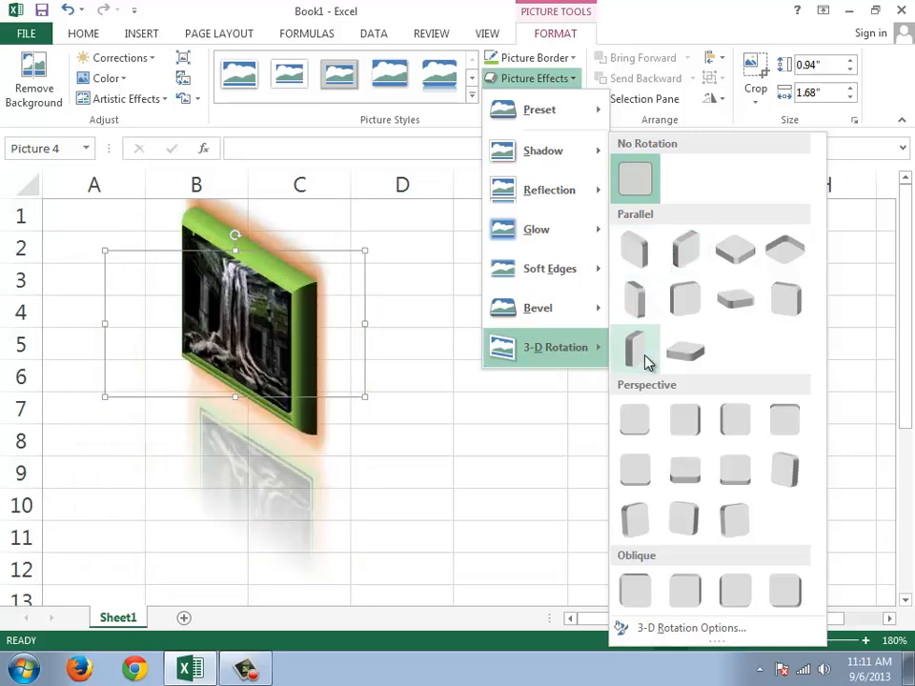
{"action": "left_click", "coordinate": [643, 432]}
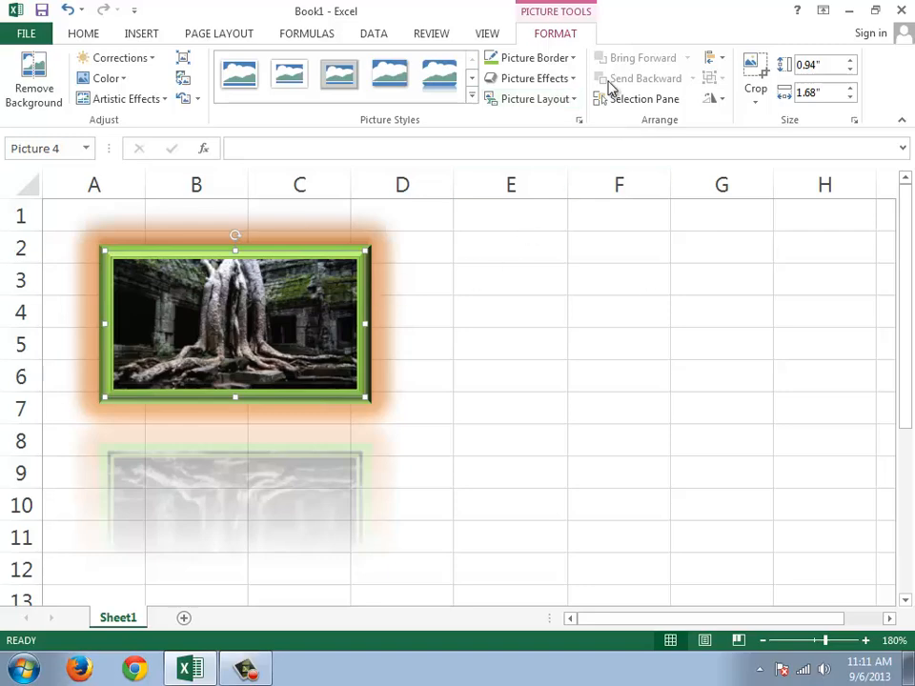
Step: Convert the picture to a SmartArt graphic with the Picture Accent Process layout
{"action": "left_click", "coordinate": [581, 105]}
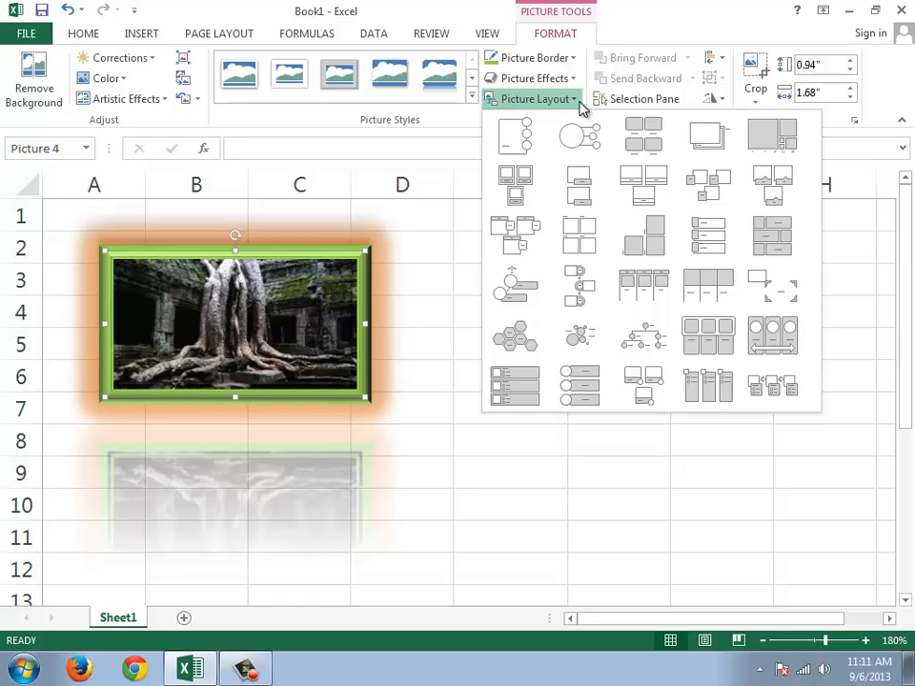
{"action": "left_click", "coordinate": [497, 149]}
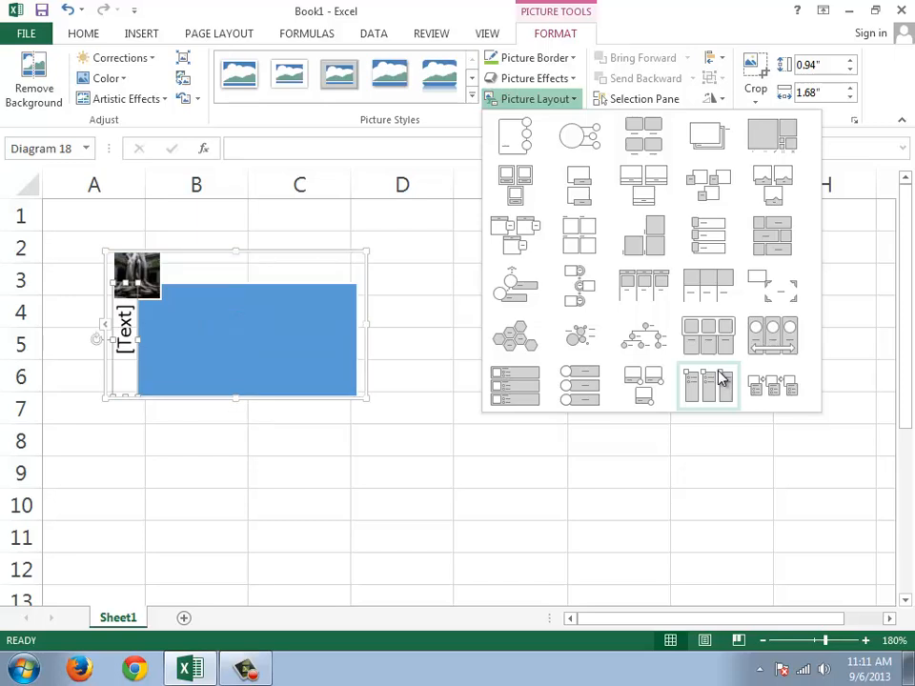
{"action": "left_click", "coordinate": [768, 382]}
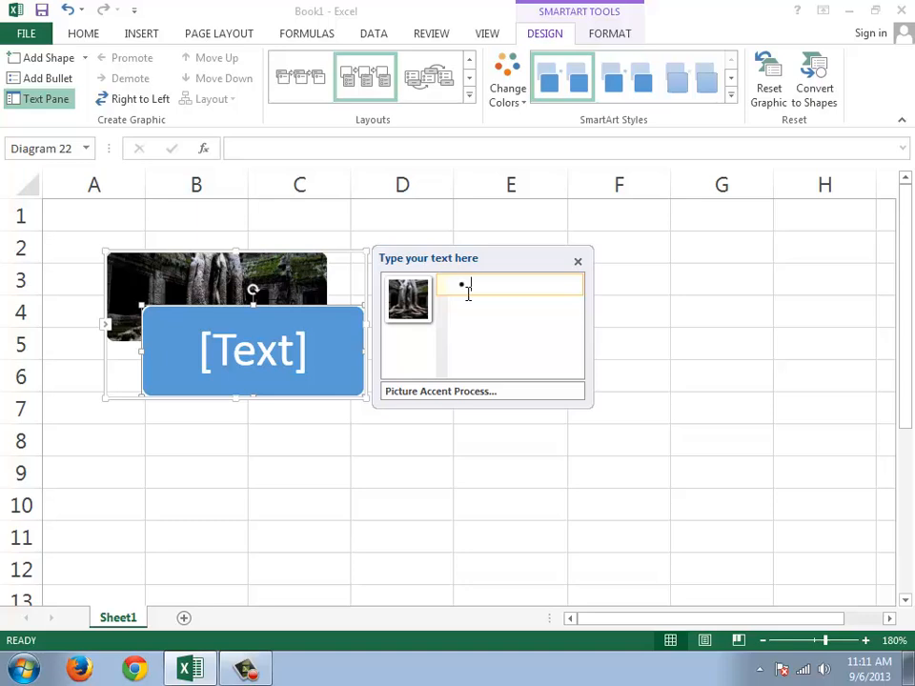
Step: Enter "Horror movie of the year" as the SmartArt graphic's text and close its text entry window
{"action": "type", "text": "hORR"}
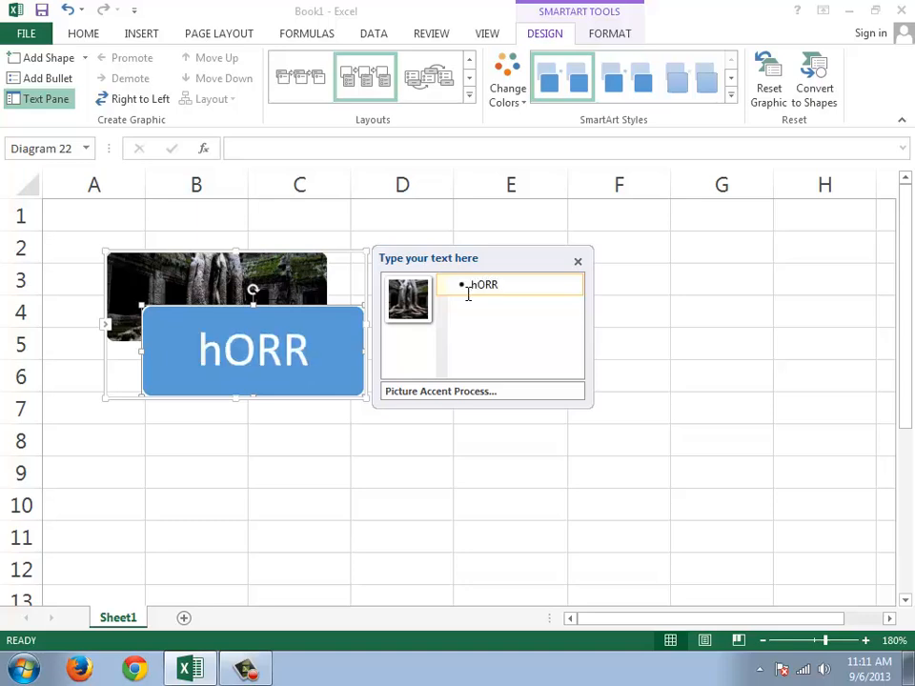
{"action": "key", "text": "BackSpace"}
{"action": "key", "text": "BackSpace"}
{"action": "key", "text": "BackSpace"}
{"action": "key", "text": "BackSpace"}
{"action": "type", "text": "Ho"}
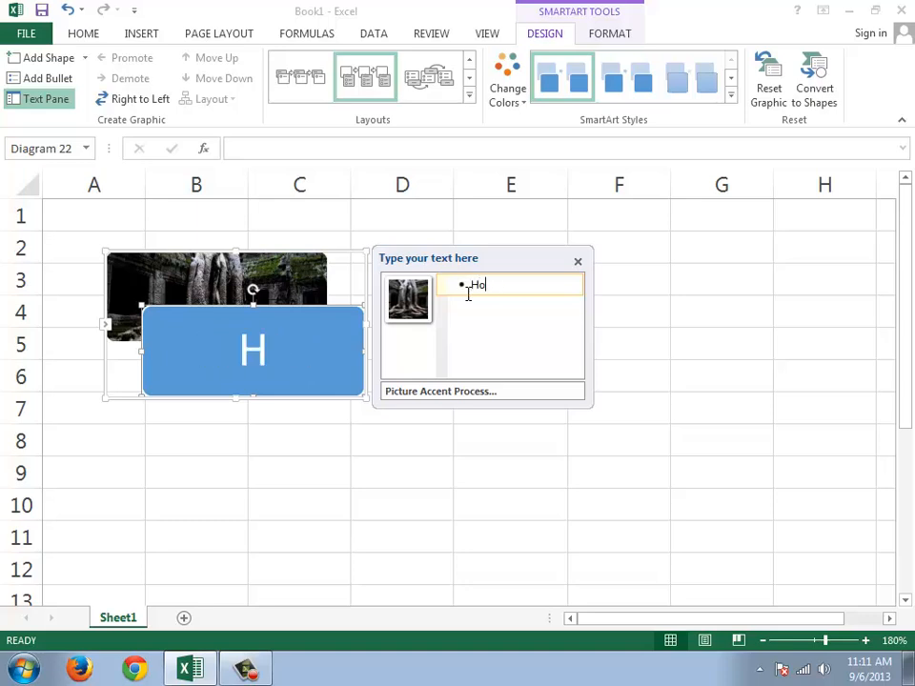
{"action": "type", "text": "rror mov"}
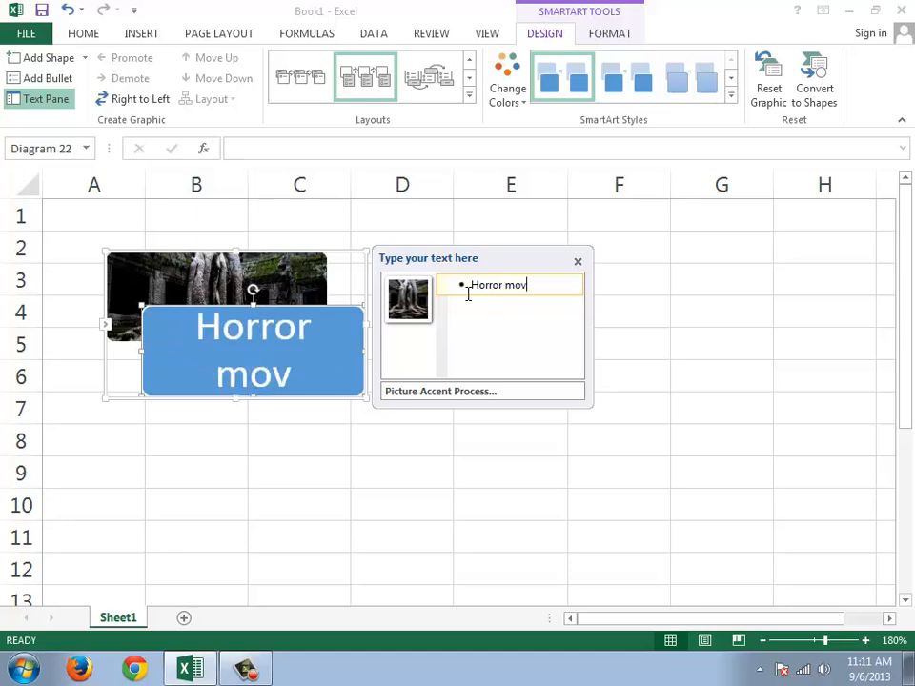
{"action": "type", "text": "ie of "}
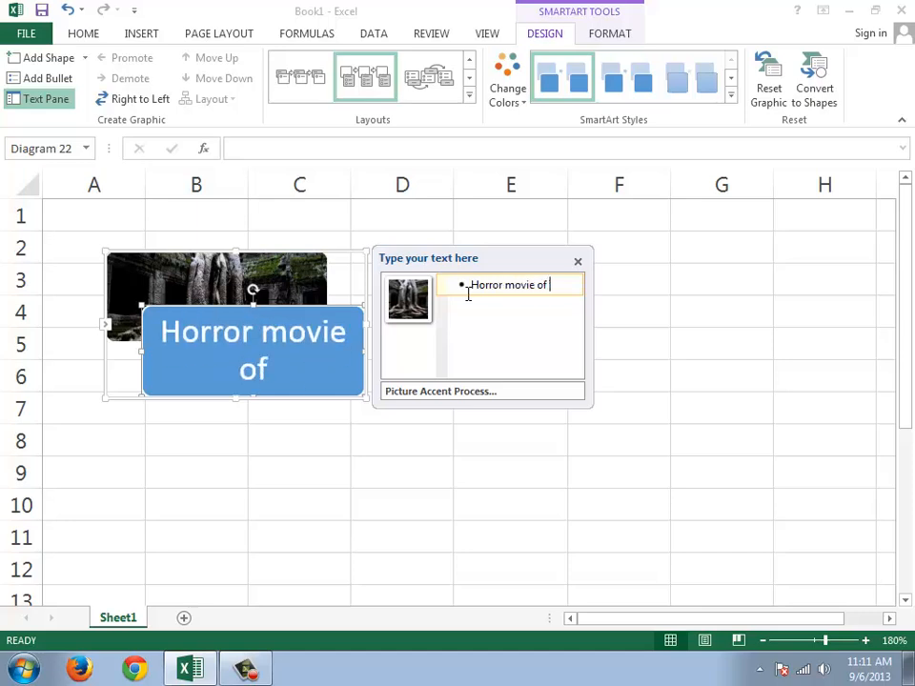
{"action": "type", "text": "the year"}
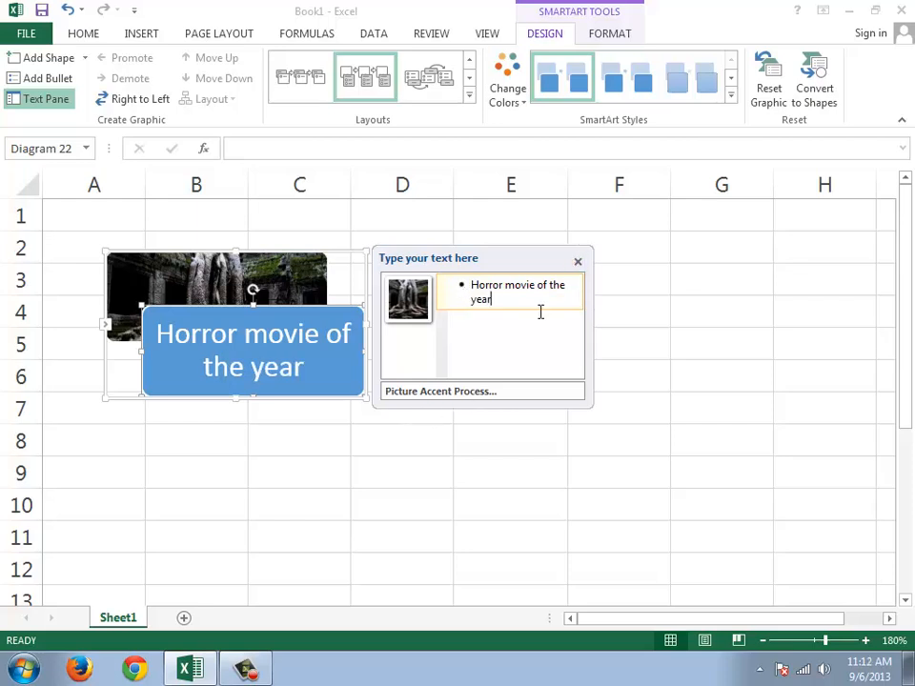
{"action": "left_click", "coordinate": [578, 262]}
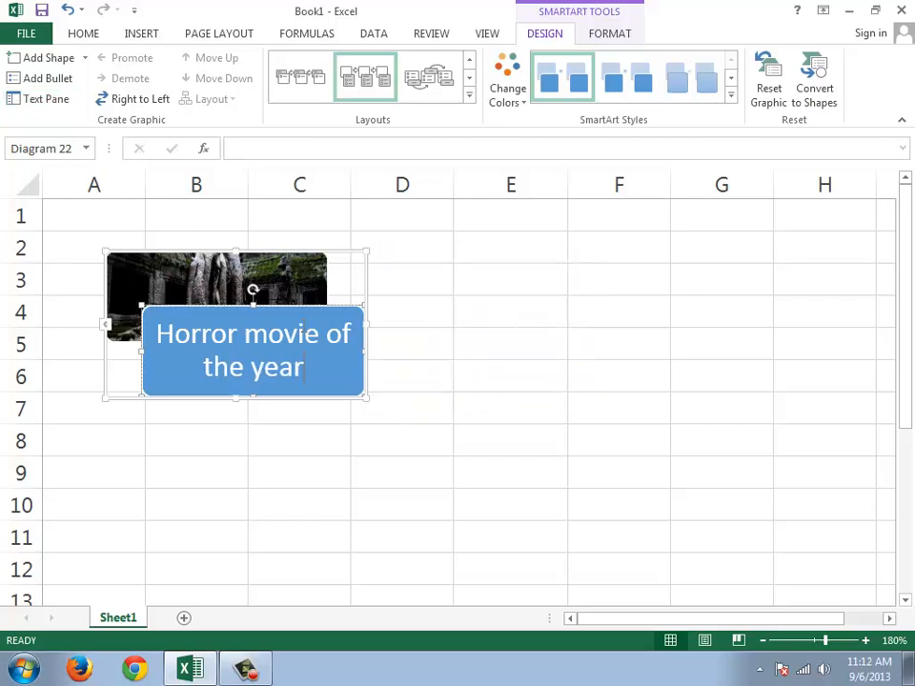
Step: Enlarge the SmartArt graphic to about cells A2 to E9 and shrink its picture into the graphic's upper-left corner
{"action": "left_click_drag", "start_coordinate": [260, 309], "coordinate": [428, 355]}
{"action": "left_click_drag", "start_coordinate": [368, 402], "coordinate": [565, 488]}
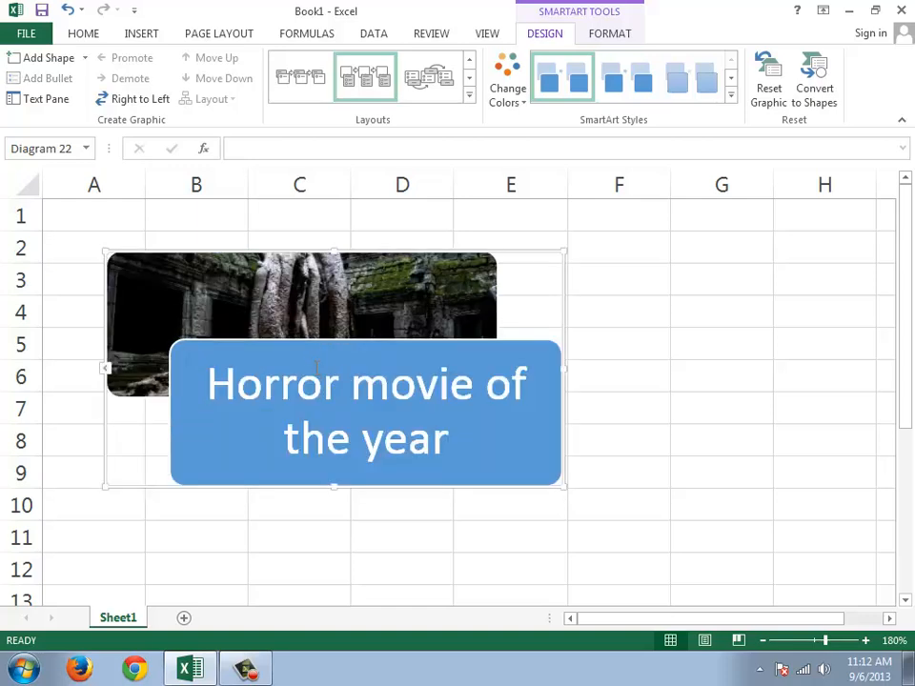
{"action": "left_click", "coordinate": [276, 338]}
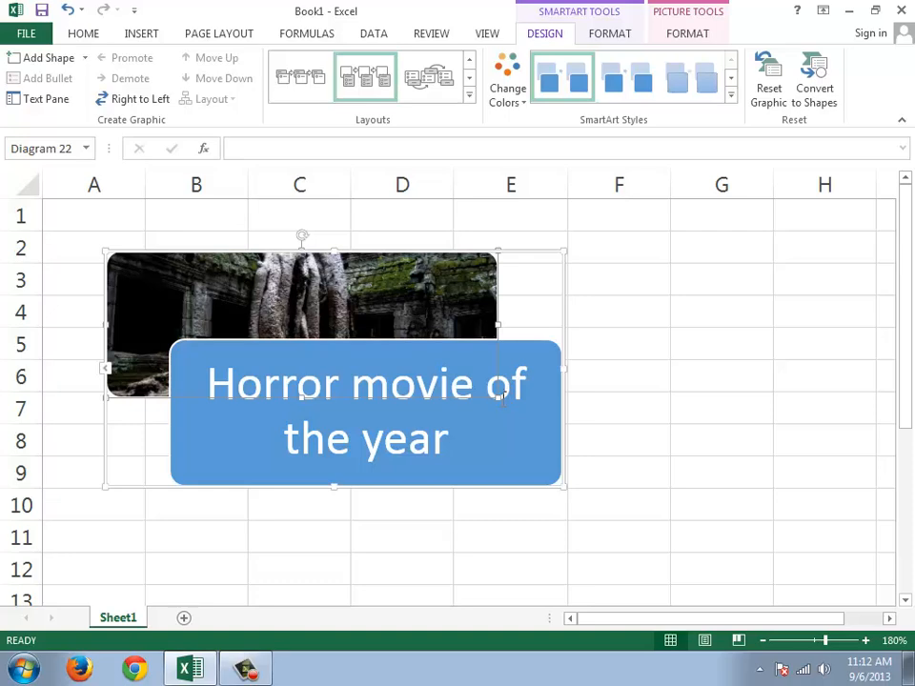
{"action": "left_click_drag", "start_coordinate": [462, 380], "coordinate": [390, 360]}
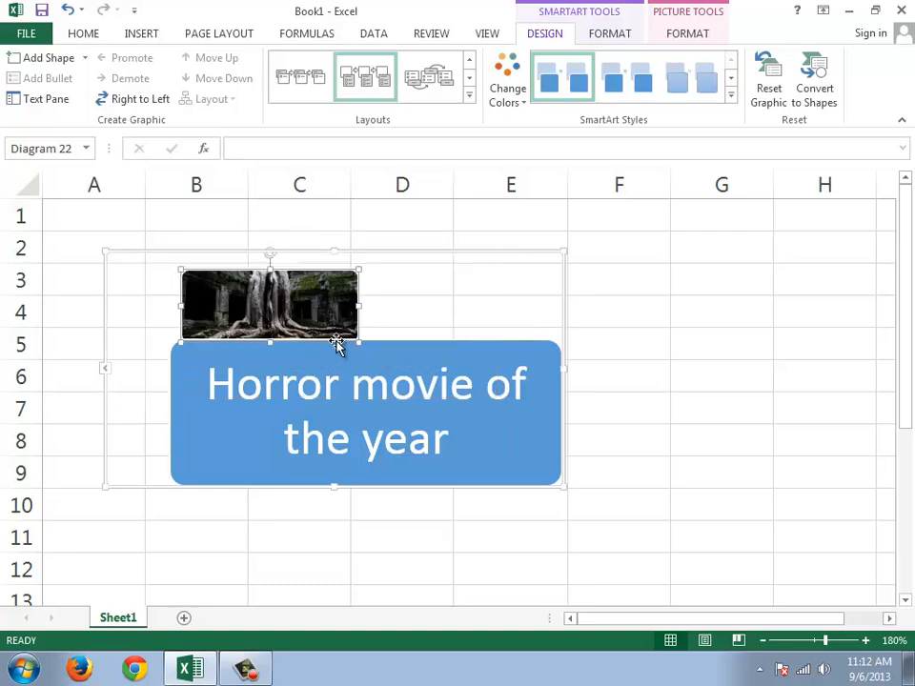
{"action": "left_click_drag", "start_coordinate": [317, 320], "coordinate": [244, 303]}
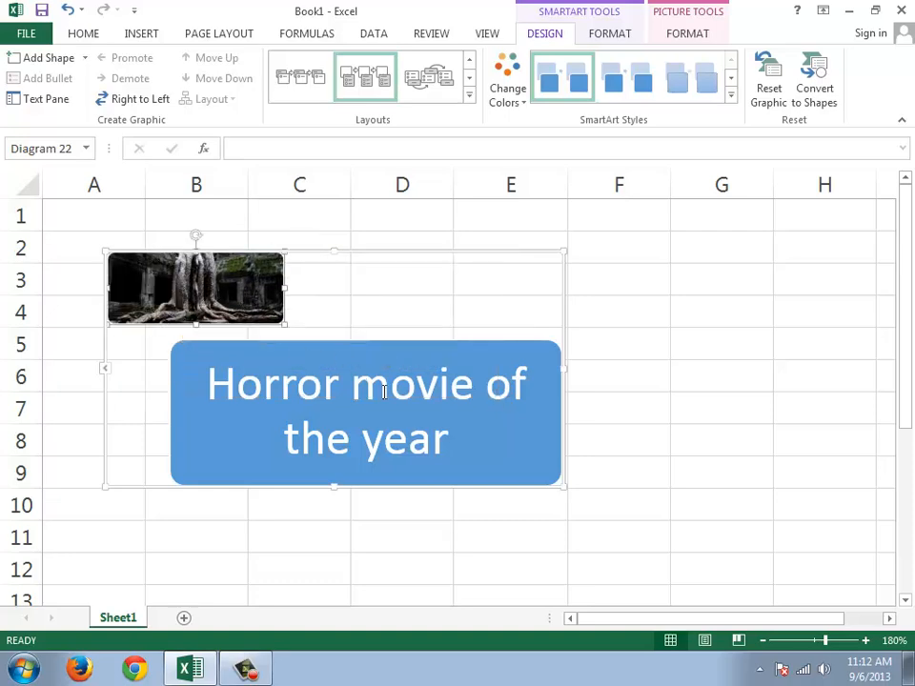
Step: Reduce the SmartArt graphic to about cells A2 to C7 and widen its picture to about 0.84"
{"action": "left_click", "coordinate": [438, 384]}
{"action": "left_click_drag", "start_coordinate": [563, 484], "coordinate": [447, 483]}
{"action": "left_click", "coordinate": [413, 461]}
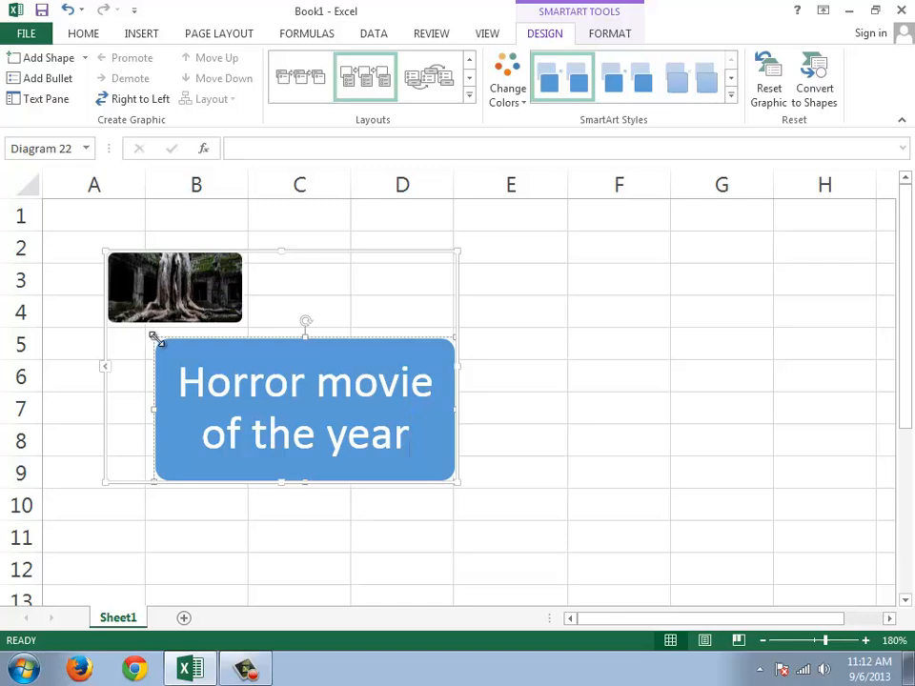
{"action": "left_click_drag", "start_coordinate": [156, 339], "coordinate": [233, 362]}
{"action": "left_click_drag", "start_coordinate": [155, 340], "coordinate": [198, 366]}
{"action": "left_click_drag", "start_coordinate": [306, 337], "coordinate": [309, 379]}
{"action": "left_click_drag", "start_coordinate": [460, 485], "coordinate": [359, 398]}
{"action": "left_click", "coordinate": [179, 284]}
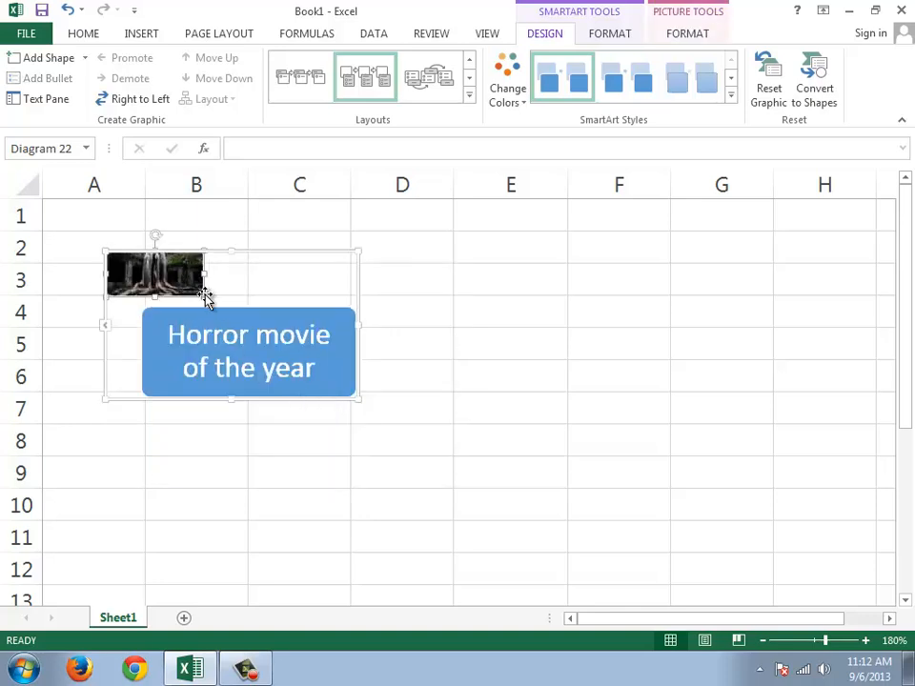
{"action": "left_click_drag", "start_coordinate": [206, 297], "coordinate": [236, 298]}
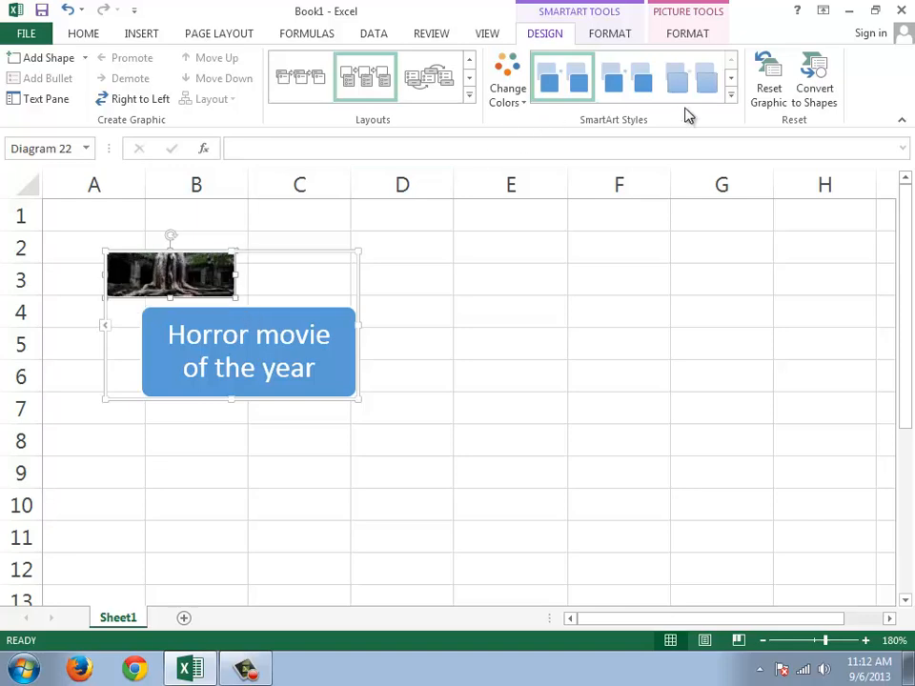
Step: Apply the glossy, black-outlined 3-D SmartArt style to the graphic
{"action": "left_click", "coordinate": [732, 96]}
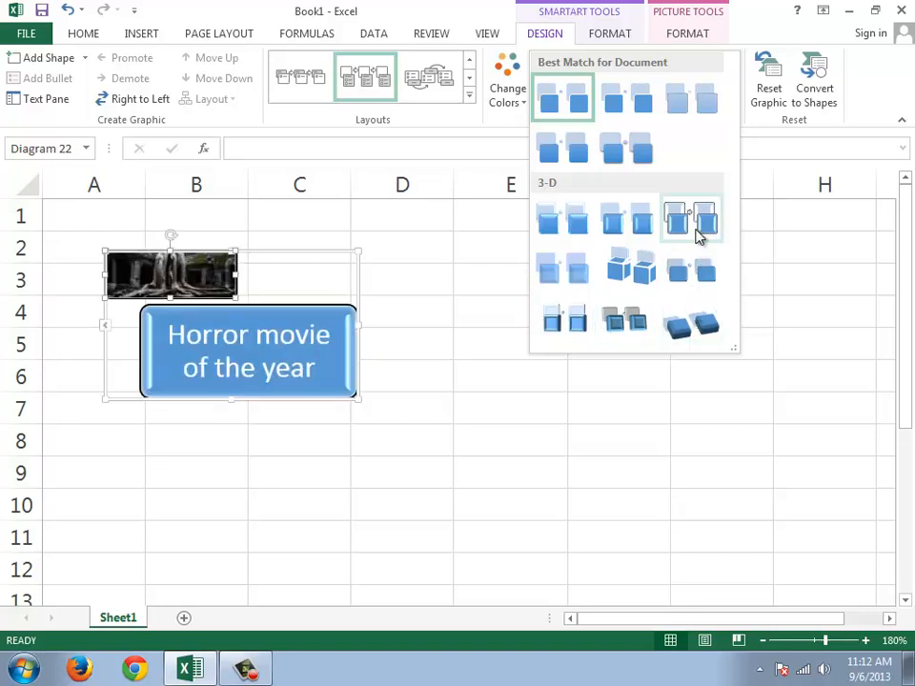
{"action": "left_click", "coordinate": [696, 234]}
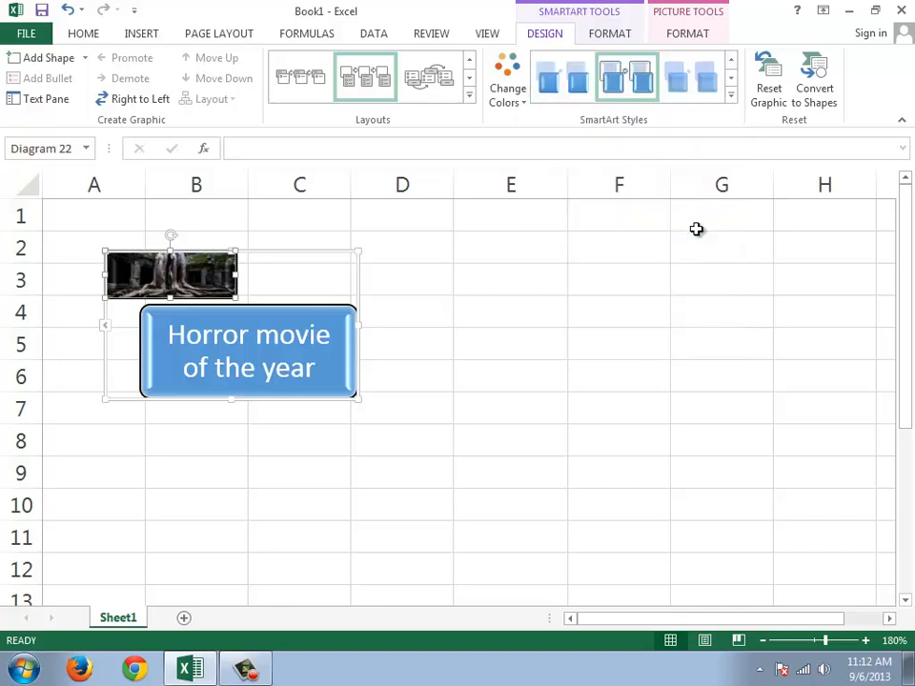
{"action": "left_click", "coordinate": [610, 33]}
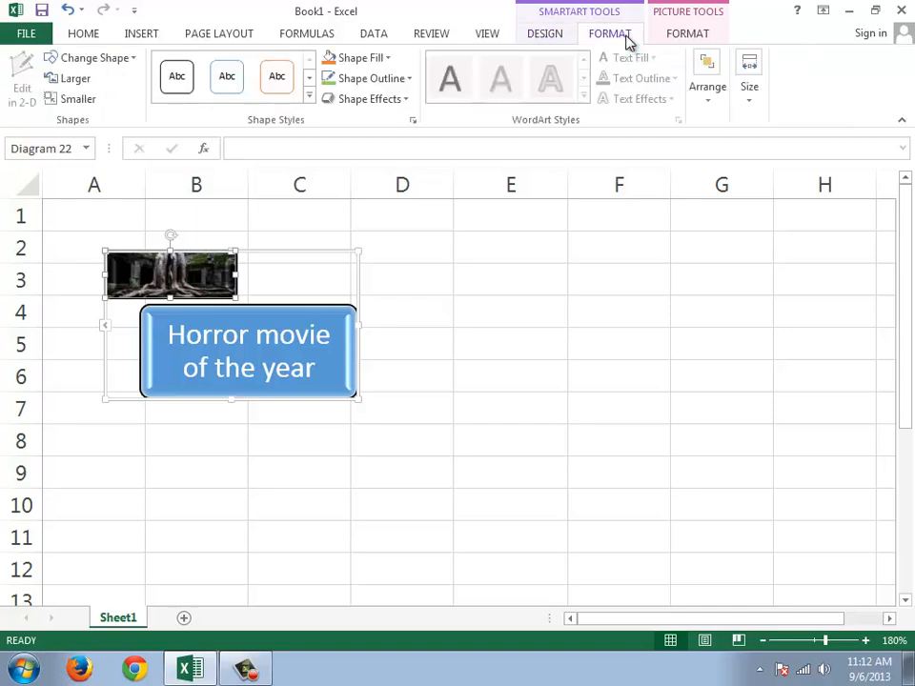
{"action": "left_click", "coordinate": [689, 38]}
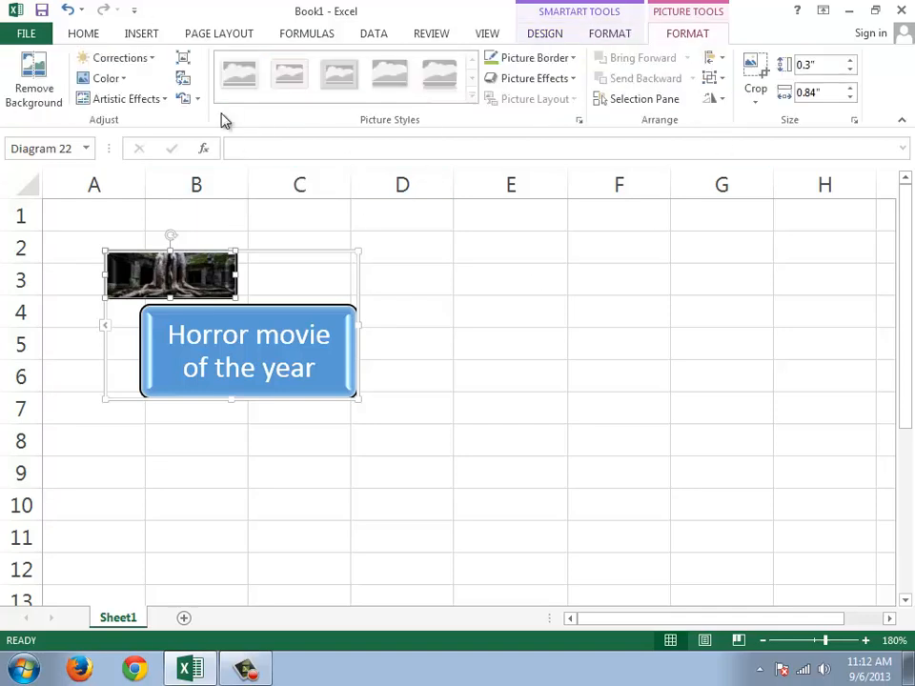
{"action": "left_click", "coordinate": [629, 33]}
{"action": "left_click", "coordinate": [559, 38]}
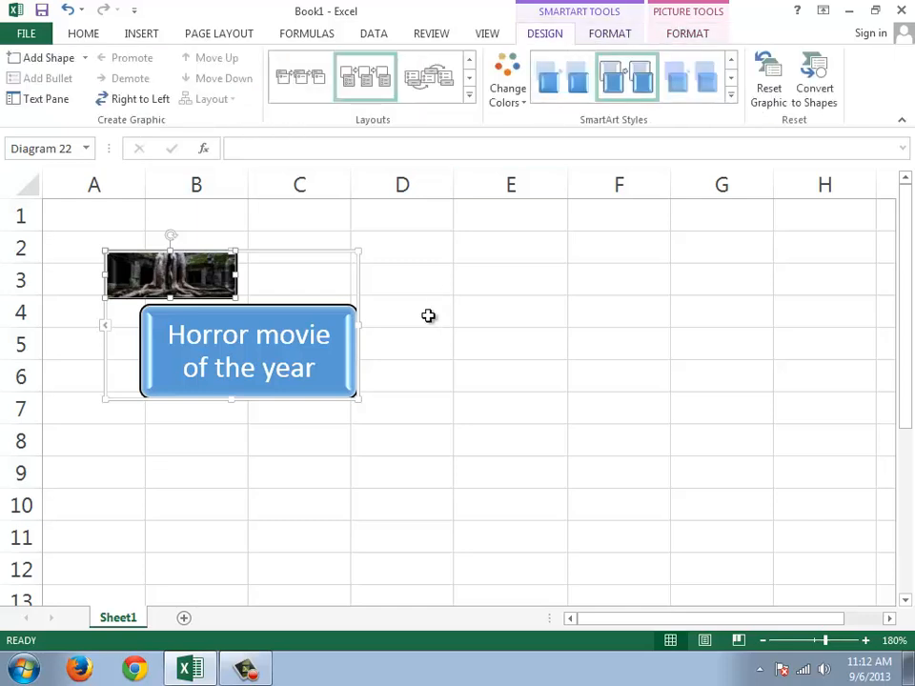
{"action": "left_click", "coordinate": [429, 316]}
{"action": "left_click", "coordinate": [326, 337]}
{"action": "left_click", "coordinate": [417, 358]}
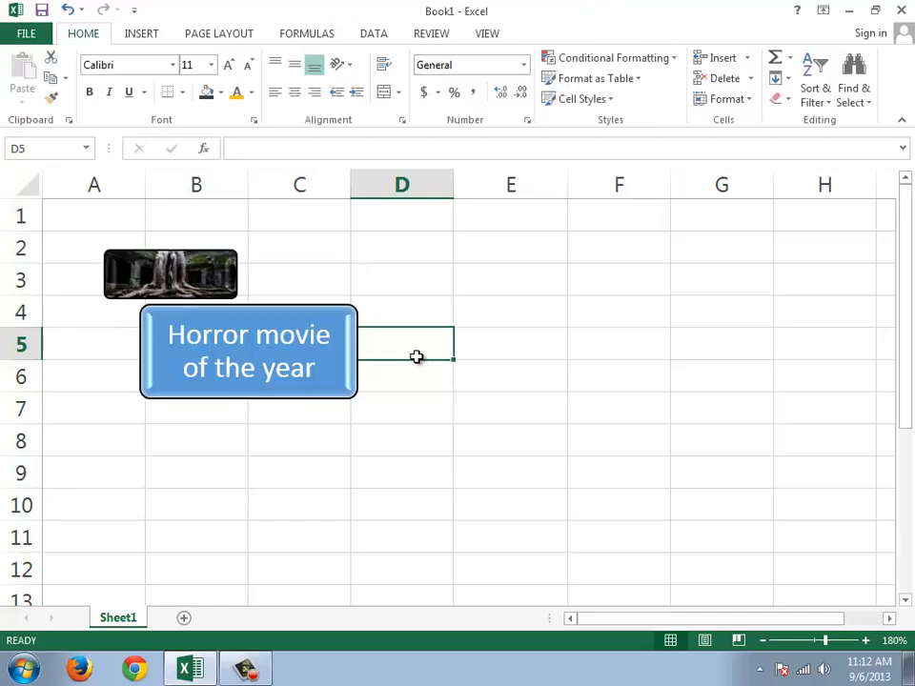
Step: Undo the SmartArt styling, resizing, text and picture layout conversion, back to the bevelled green-framed picture
{"action": "key", "text": "ctrl+z"}
{"action": "key", "text": "ctrl+z"}
{"action": "key", "text": "ctrl+z"}
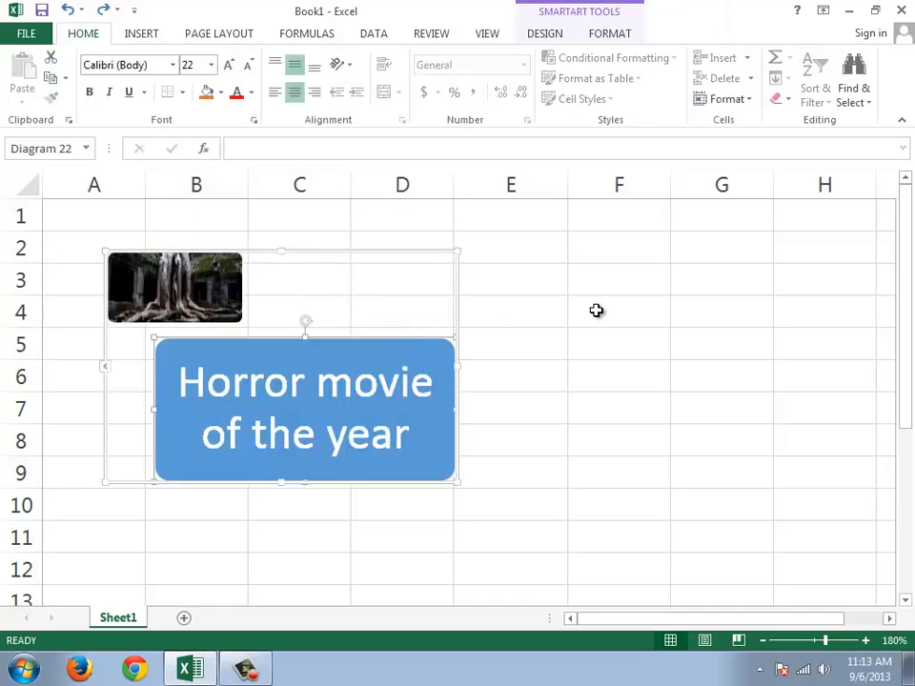
{"action": "key", "text": "ctrl+y"}
{"action": "key", "text": "ctrl+z"}
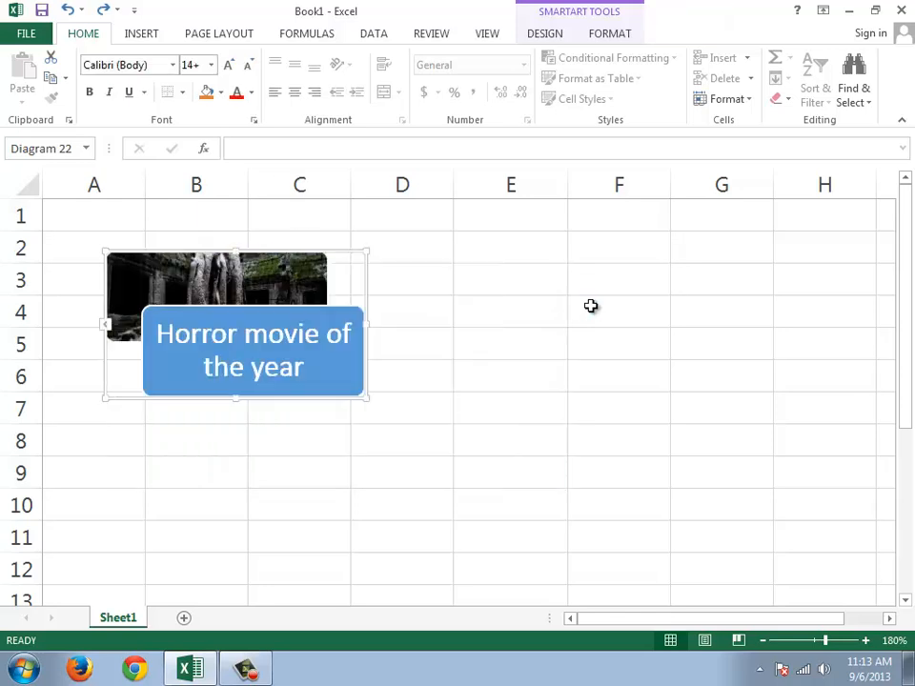
{"action": "key", "text": "ctrl+z"}
{"action": "key", "text": "ctrl+z"}
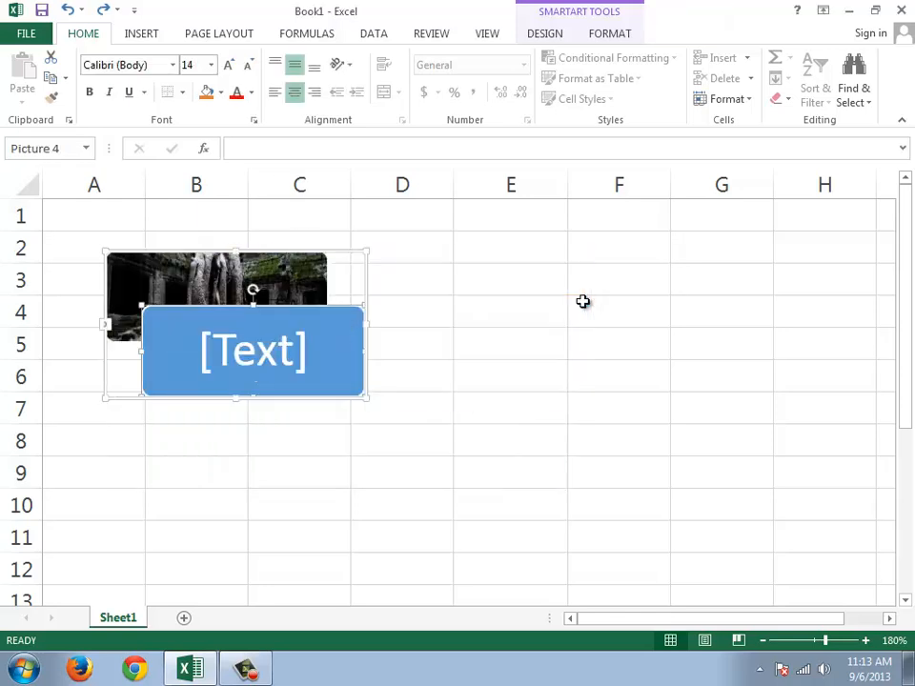
{"action": "key", "text": "ctrl+z"}
Step: Select the green-framed picture and open the Selection pane listing the sheet's objects
{"action": "left_click", "coordinate": [405, 313]}
{"action": "left_click", "coordinate": [361, 315]}
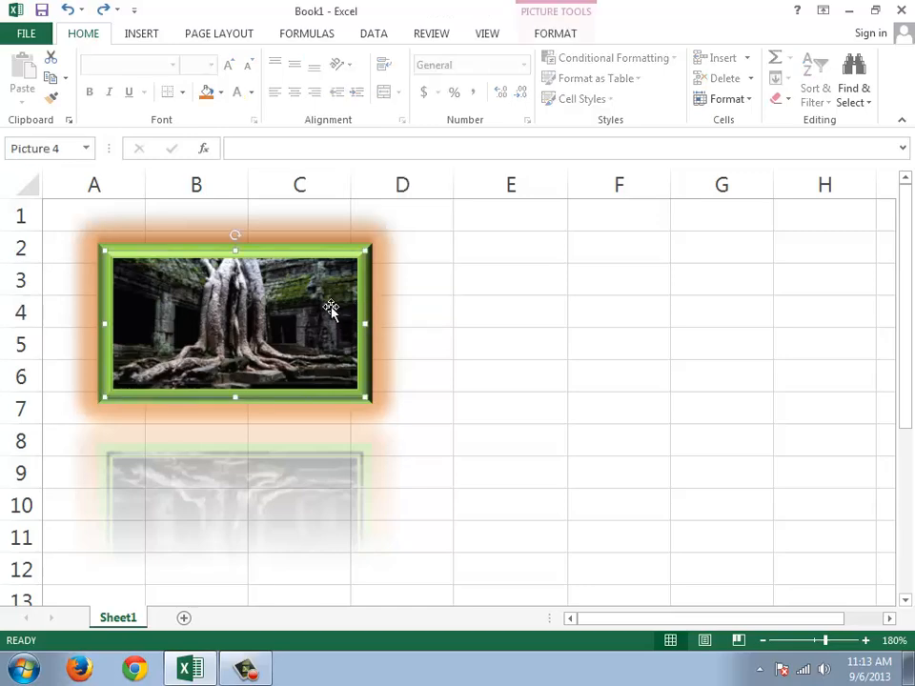
{"action": "left_click", "coordinate": [555, 42]}
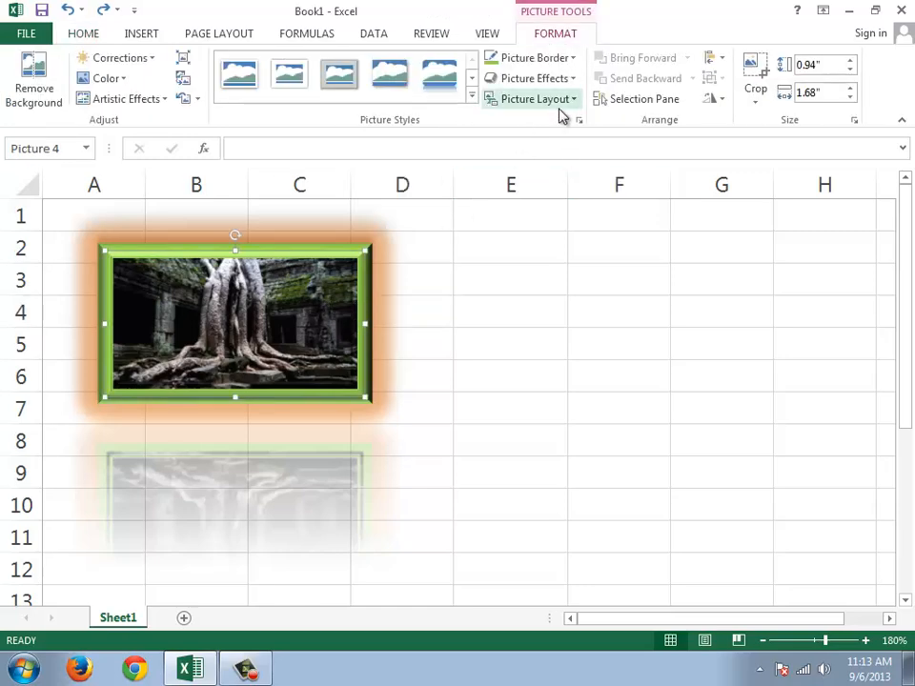
{"action": "left_click", "coordinate": [665, 107]}
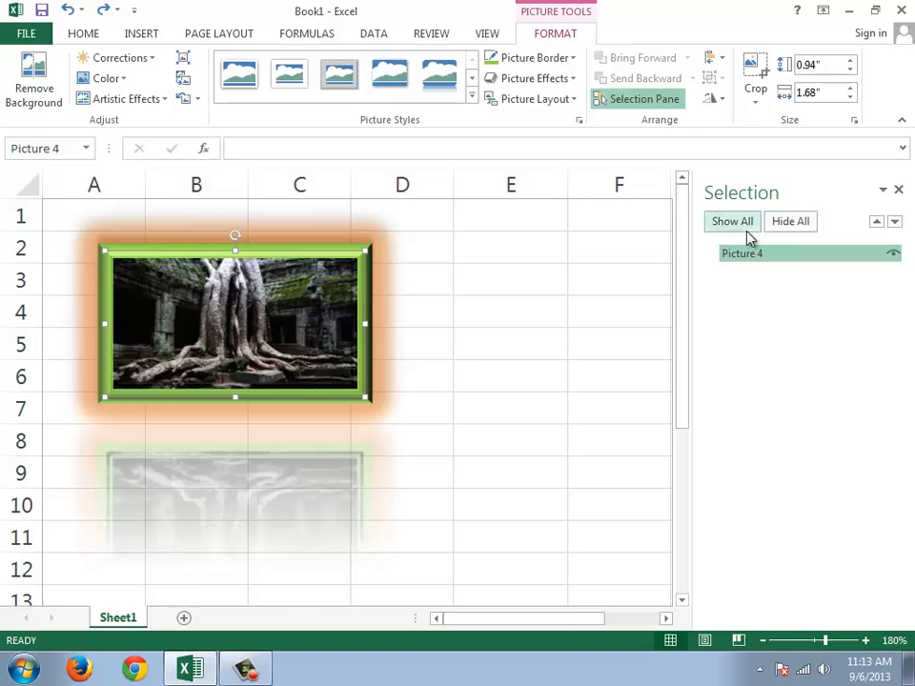
Step: Hide all objects on the sheet, show them again and close the Selection pane
{"action": "left_click", "coordinate": [781, 231]}
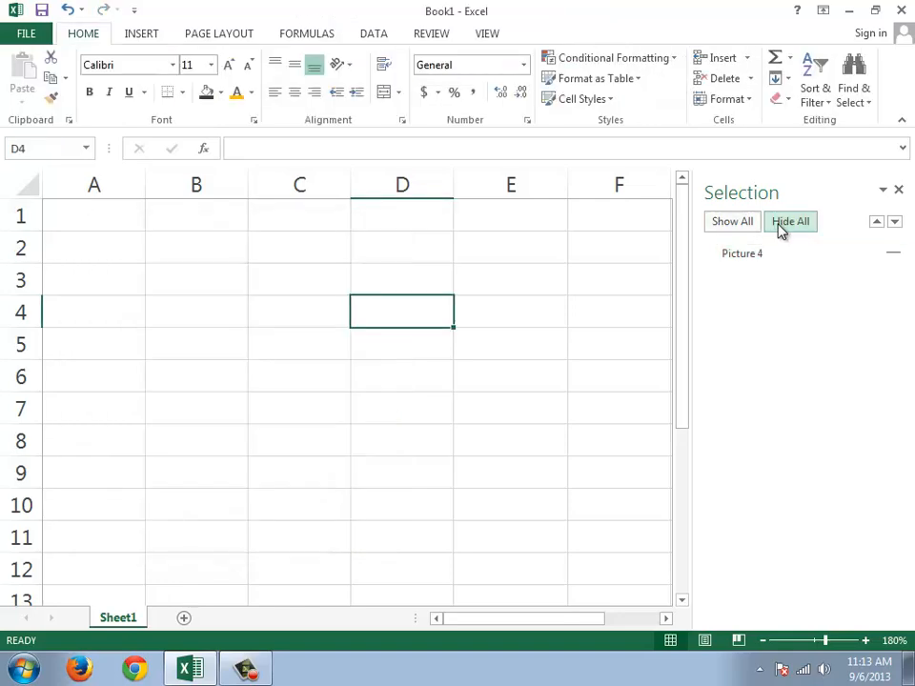
{"action": "left_click", "coordinate": [752, 229]}
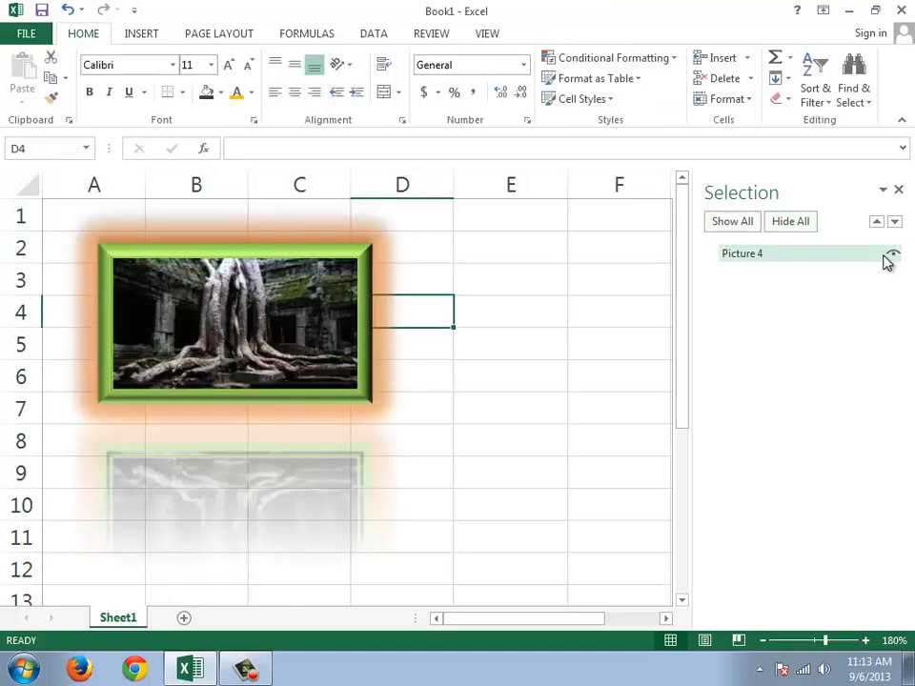
{"action": "left_click", "coordinate": [898, 190]}
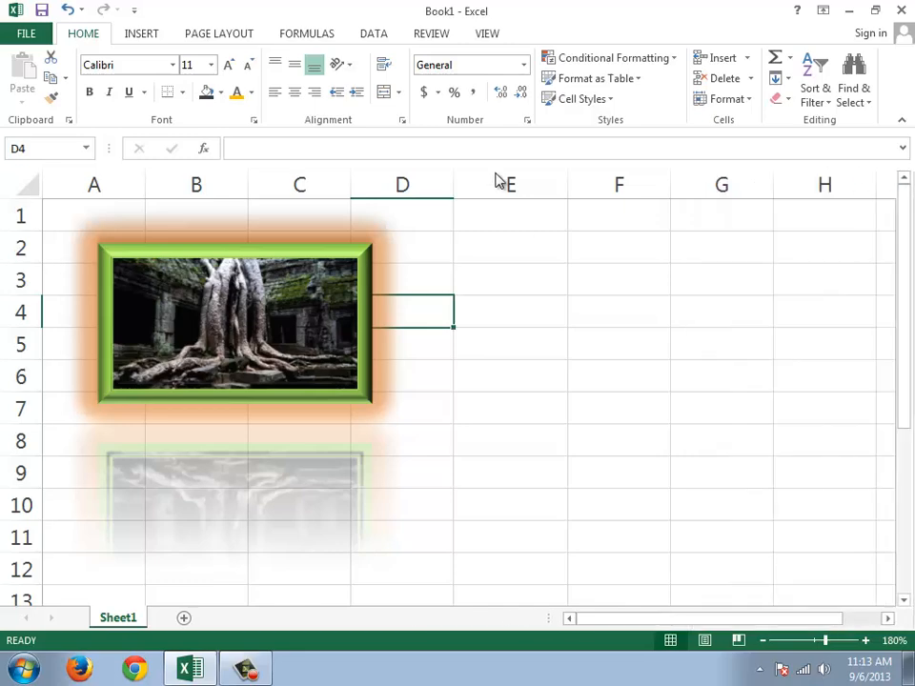
Step: Select the green-framed picture and rotate it left 90°
{"action": "left_click", "coordinate": [297, 292]}
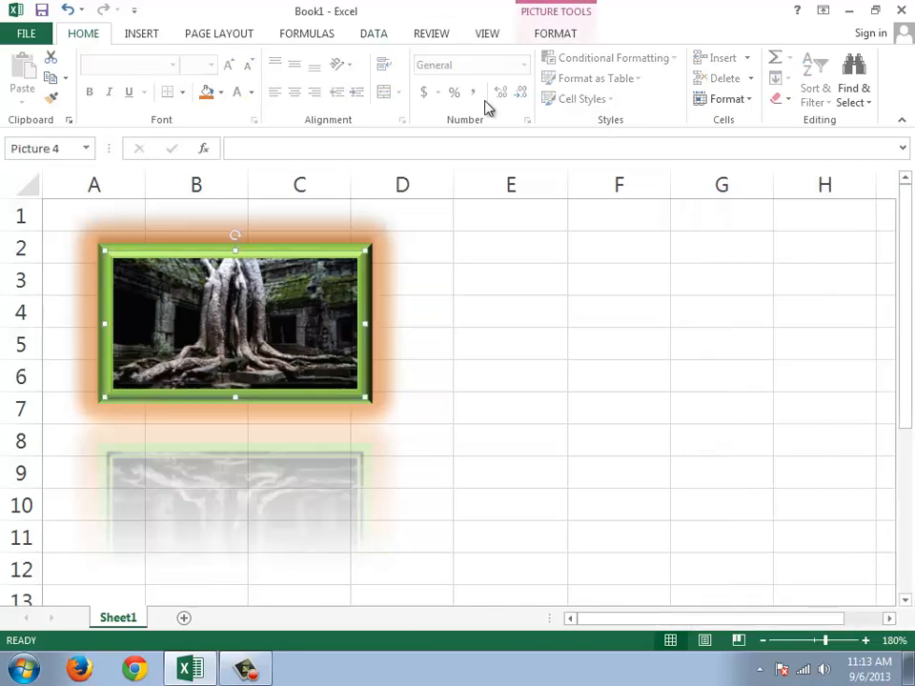
{"action": "left_click", "coordinate": [556, 34]}
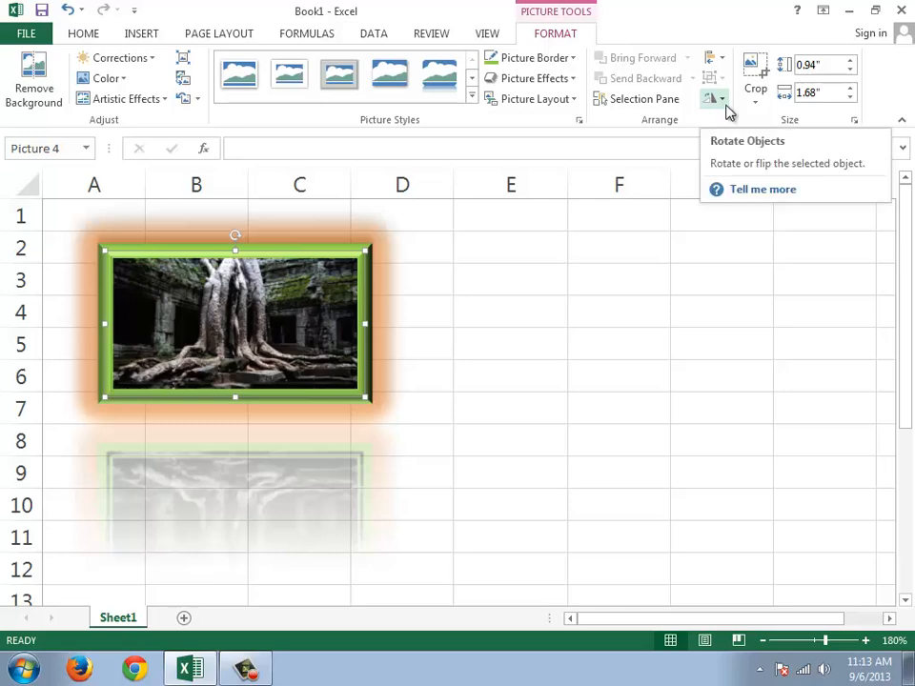
{"action": "left_click", "coordinate": [721, 99]}
{"action": "left_click", "coordinate": [731, 139]}
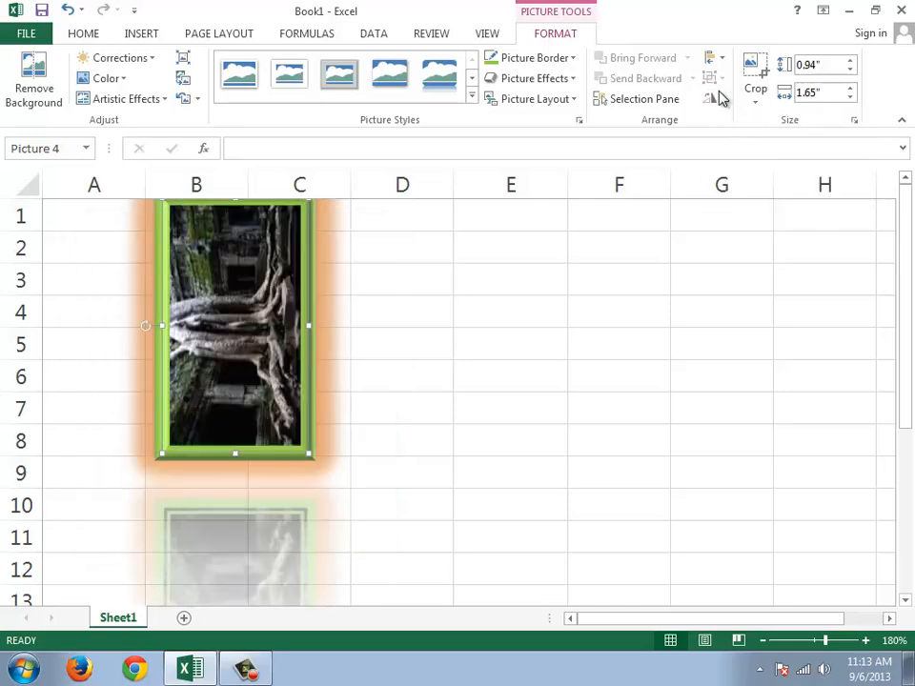
Step: Flip the rotated picture vertically and rotate it back to landscape orientation
{"action": "left_click", "coordinate": [719, 100]}
{"action": "left_click", "coordinate": [742, 164]}
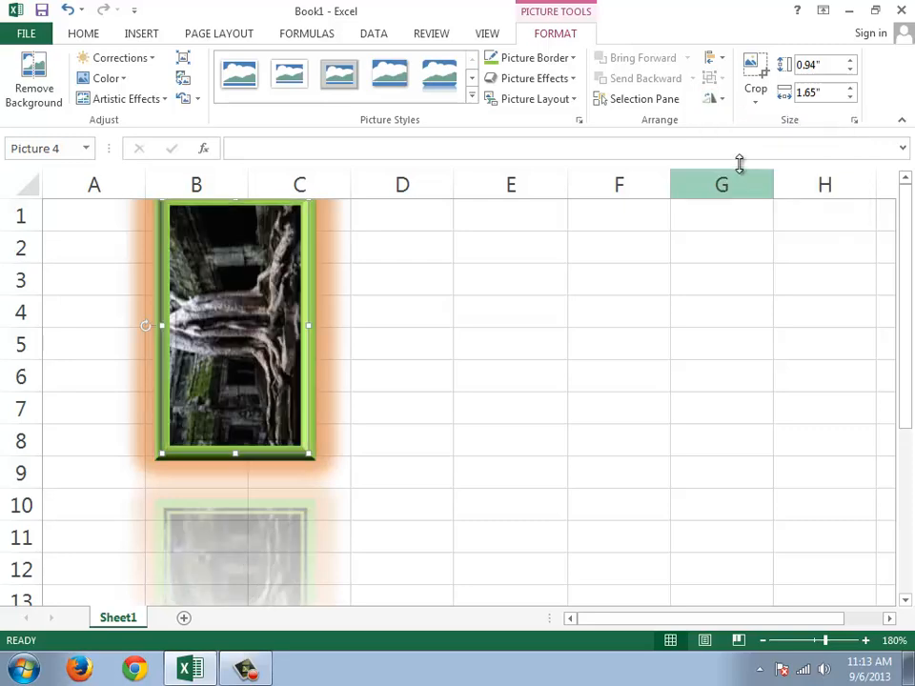
{"action": "left_click", "coordinate": [717, 98]}
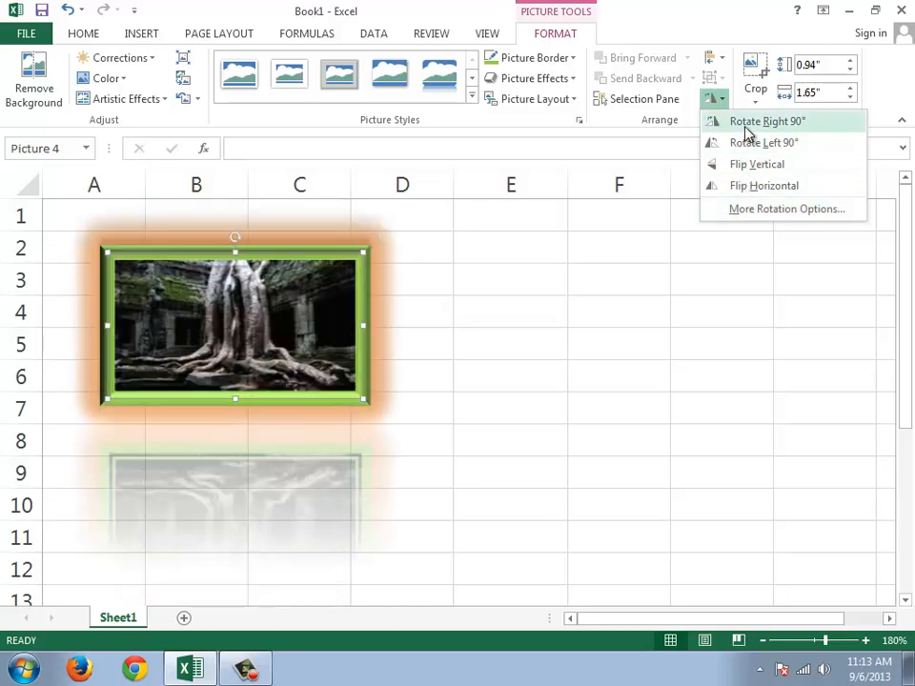
{"action": "key", "text": "Escape"}
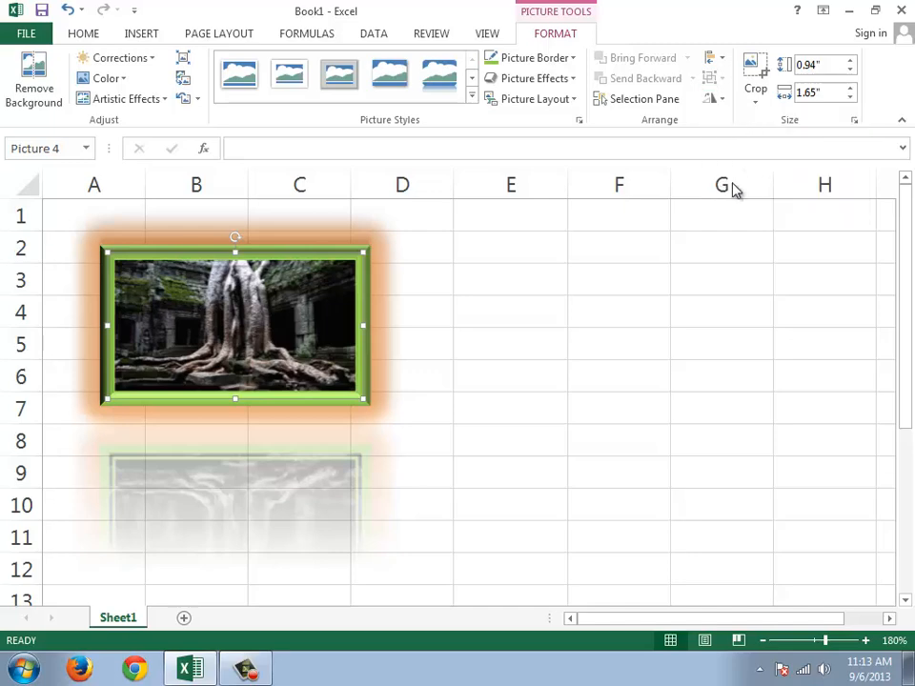
Step: Turn on Snap to Grid and move the picture to about cells A2 to C7
{"action": "left_click", "coordinate": [720, 63]}
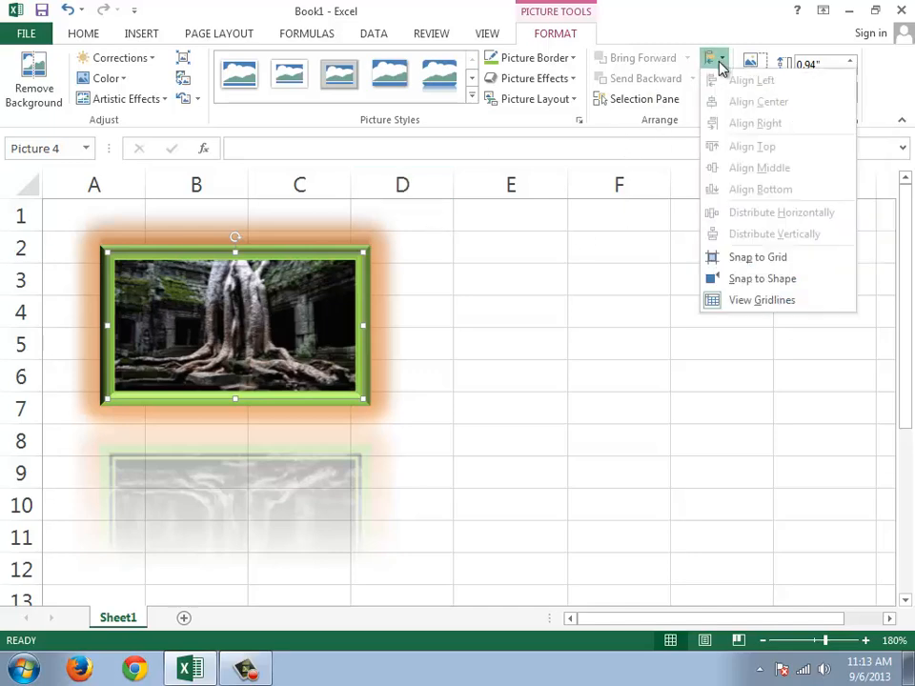
{"action": "left_click", "coordinate": [729, 259]}
{"action": "left_click_drag", "start_coordinate": [281, 271], "coordinate": [329, 253]}
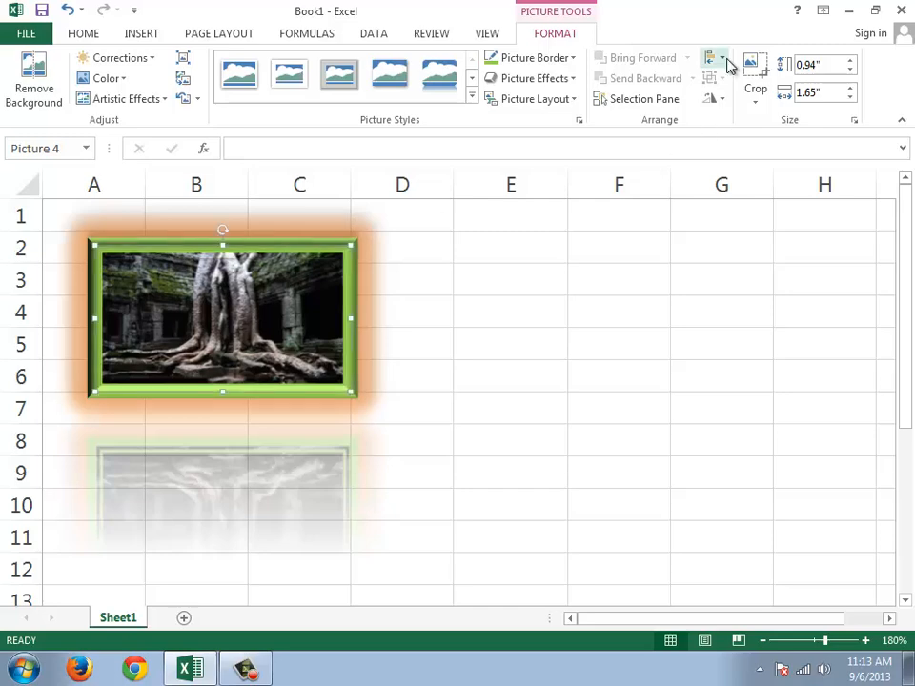
Step: Turn off Snap to Grid and move the picture freely around the sheet, ending at about cells A2 to C7
{"action": "left_click", "coordinate": [721, 59]}
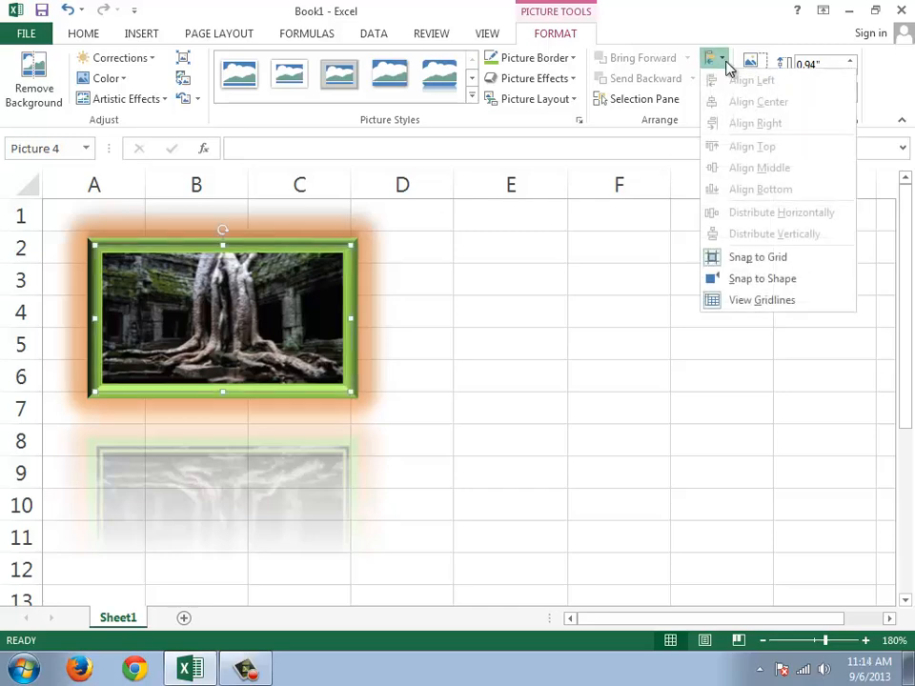
{"action": "left_click", "coordinate": [802, 265]}
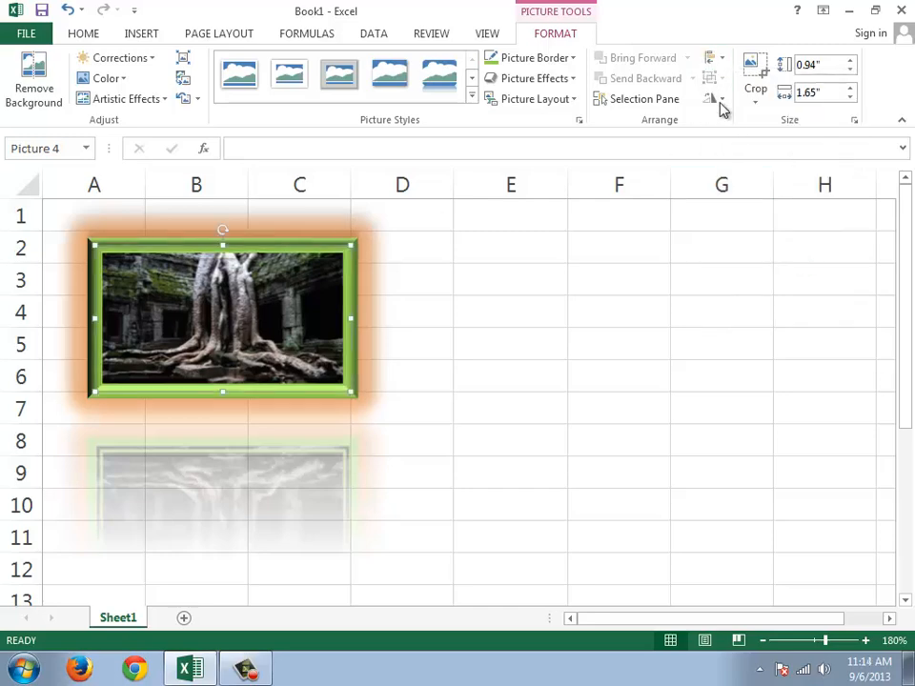
{"action": "left_click_drag", "start_coordinate": [266, 306], "coordinate": [115, 326]}
{"action": "left_click_drag", "start_coordinate": [0, 312], "coordinate": [158, 303]}
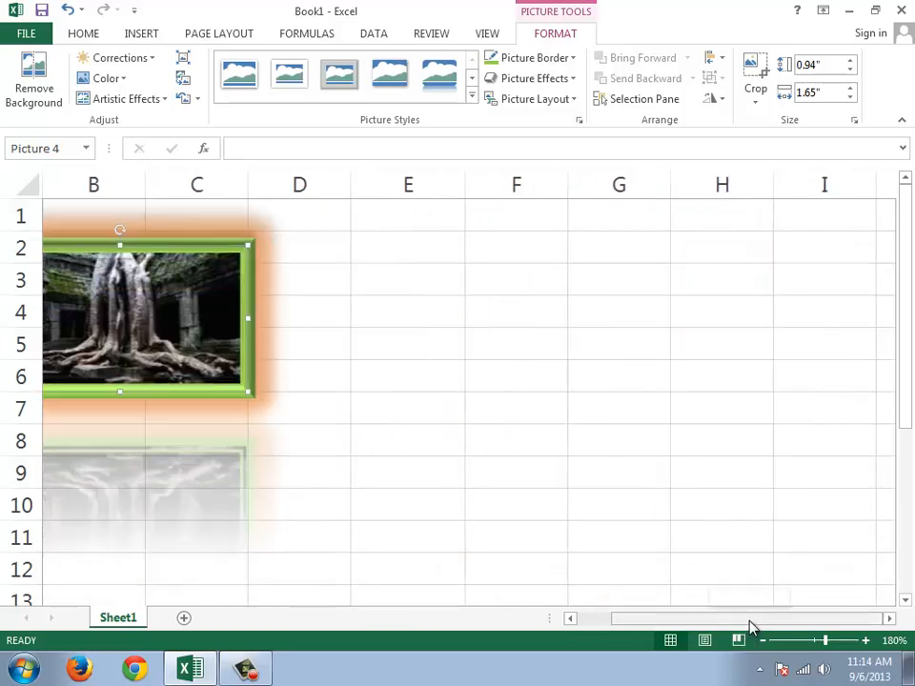
{"action": "left_click_drag", "start_coordinate": [748, 619], "coordinate": [708, 620]}
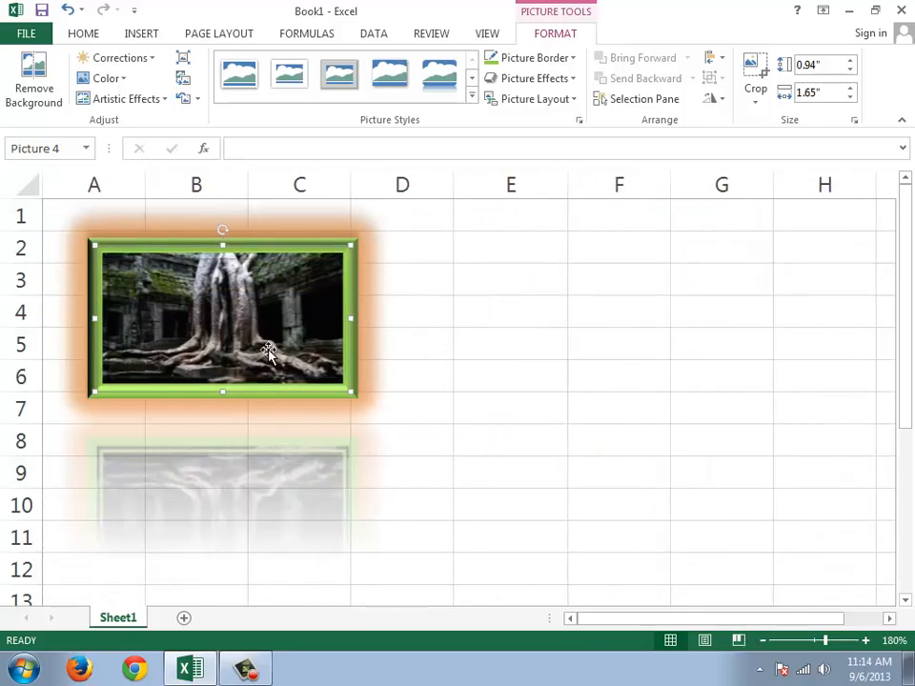
Step: Crop the picture from its lower-right corner to about 0.67" high and 1.24" wide
{"action": "left_click", "coordinate": [758, 96]}
{"action": "left_click", "coordinate": [801, 123]}
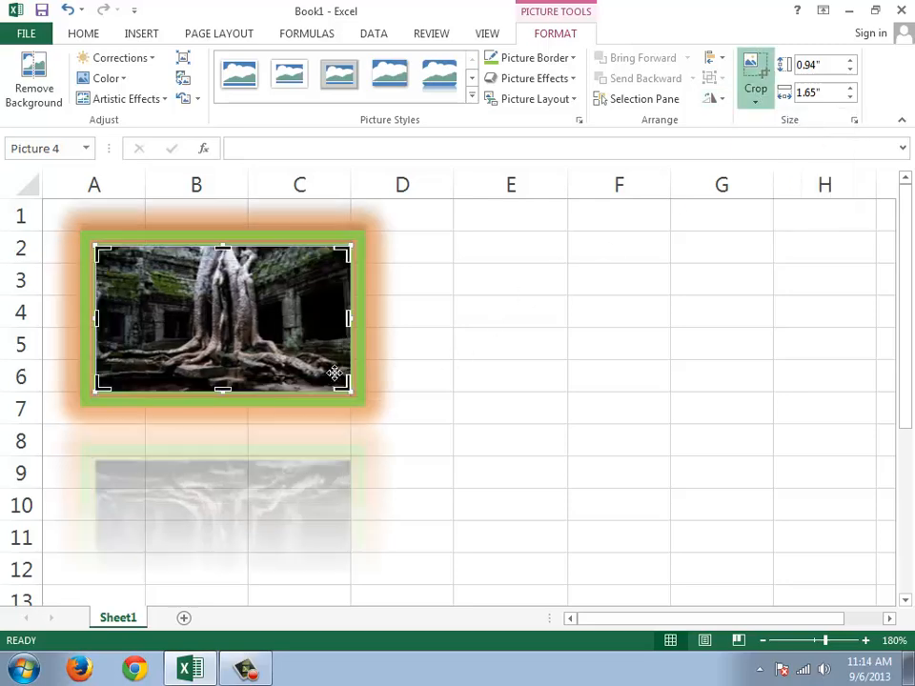
{"action": "left_click_drag", "start_coordinate": [345, 385], "coordinate": [286, 349]}
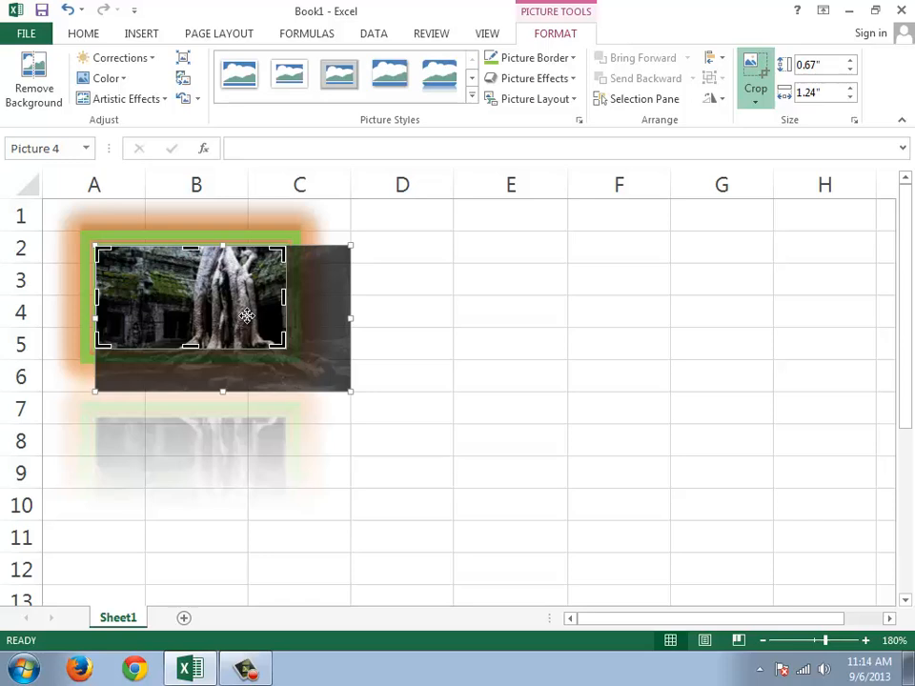
{"action": "left_click", "coordinate": [758, 75]}
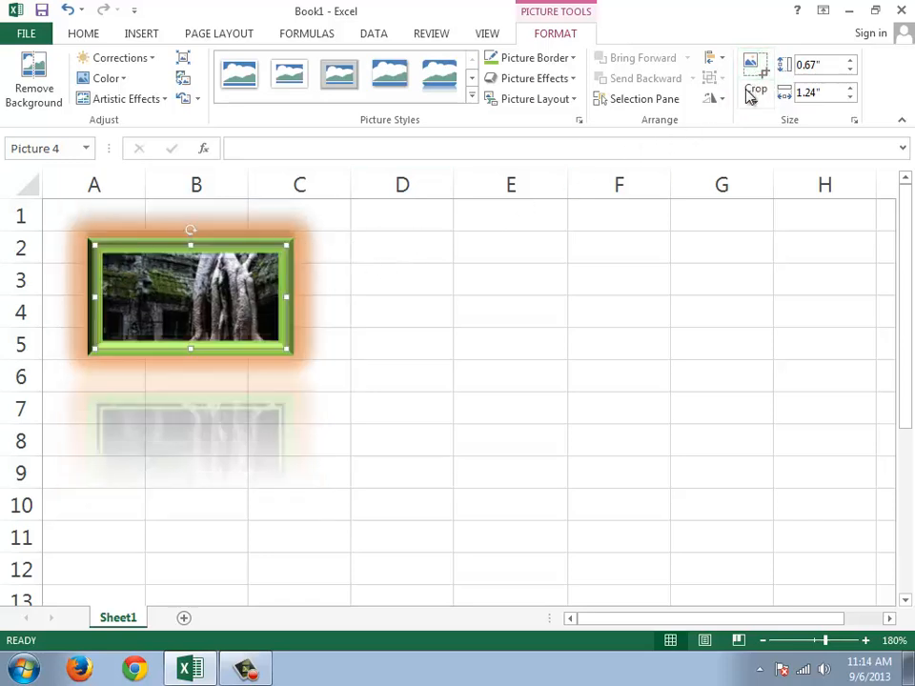
Step: Try moving the cropped picture around the sheet and undo the moves
{"action": "mouse_move", "coordinate": [199, 308]}
{"action": "left_mouse_down"}
{"action": "mouse_move", "coordinate": [466, 347]}
{"action": "mouse_move", "coordinate": [383, 361]}
{"action": "mouse_move", "coordinate": [196, 304]}
{"action": "left_mouse_up"}
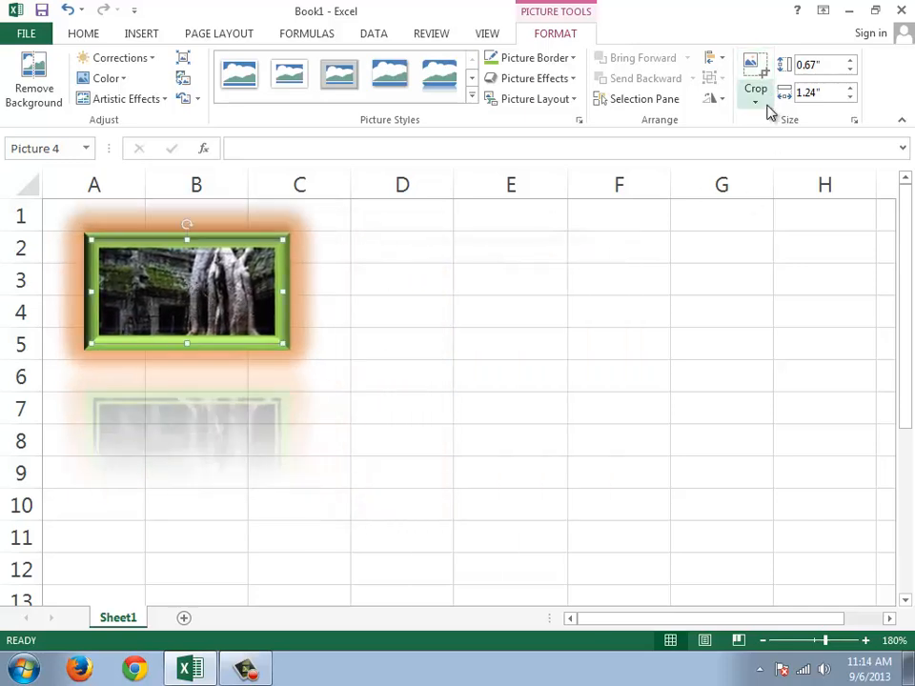
{"action": "key", "text": "ctrl+z"}
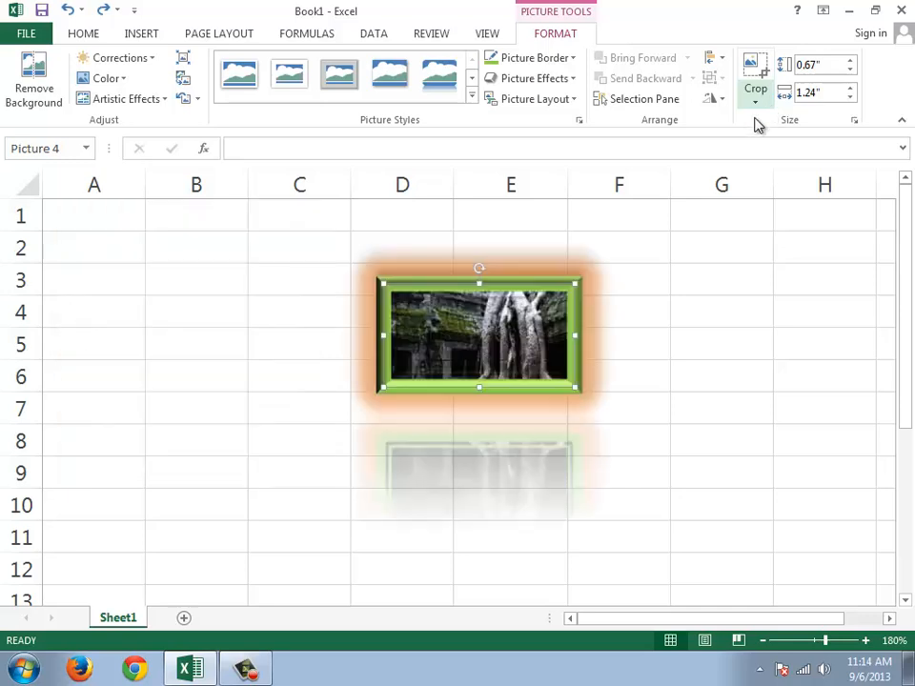
{"action": "key", "text": "ctrl+y"}
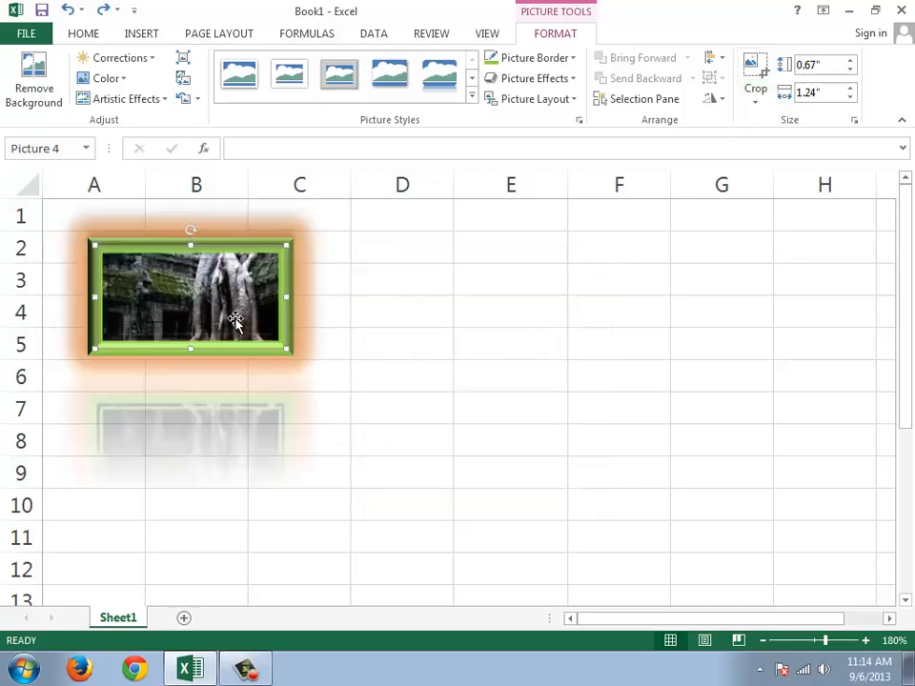
Step: Crop the picture to the pentagon shape, then change the crop shape to the smiley face
{"action": "left_click", "coordinate": [754, 109]}
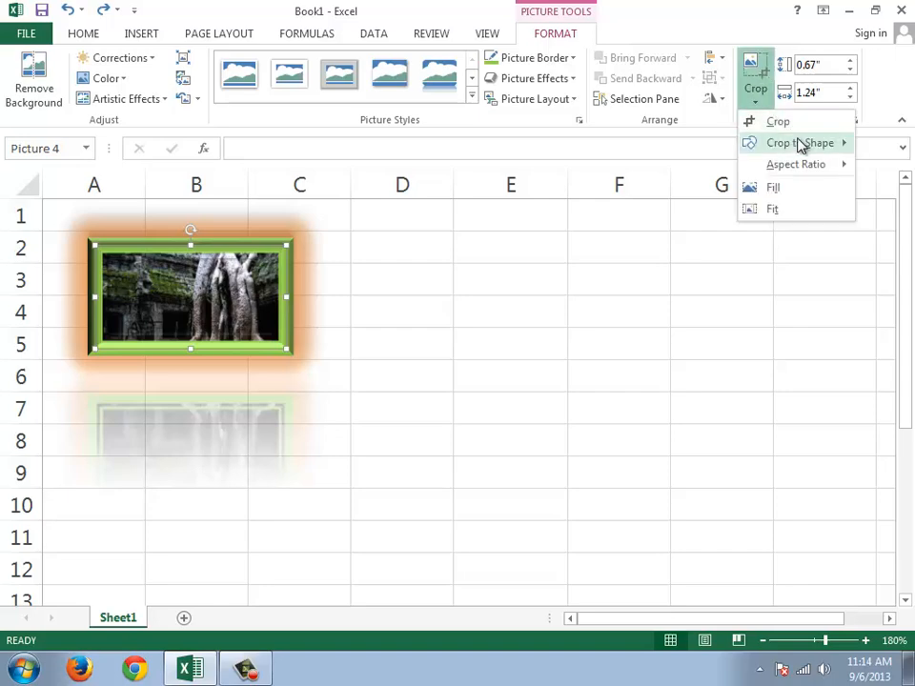
{"action": "mouse_move", "coordinate": [807, 143]}
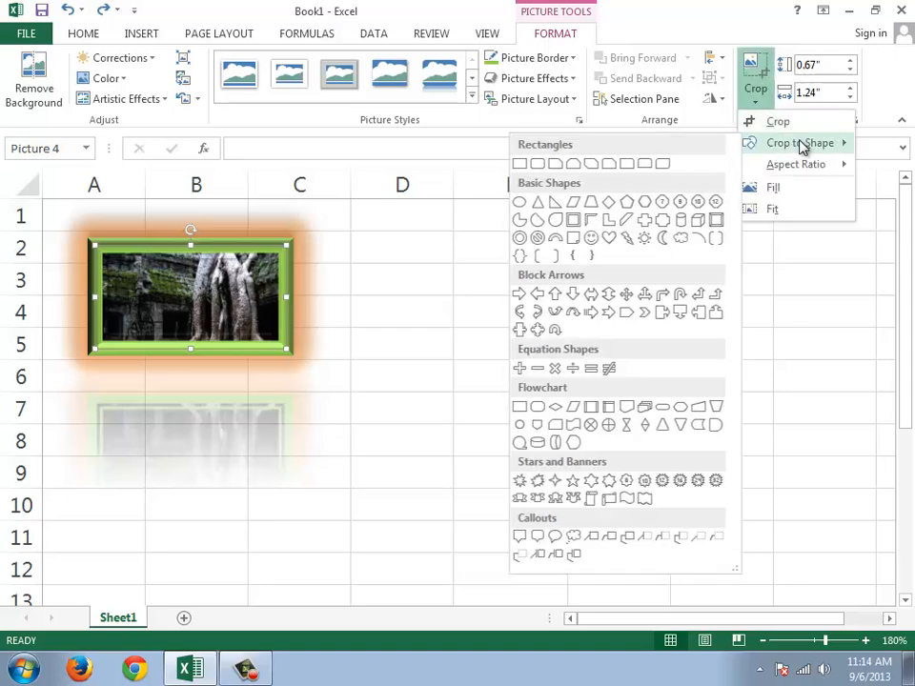
{"action": "left_click", "coordinate": [622, 204]}
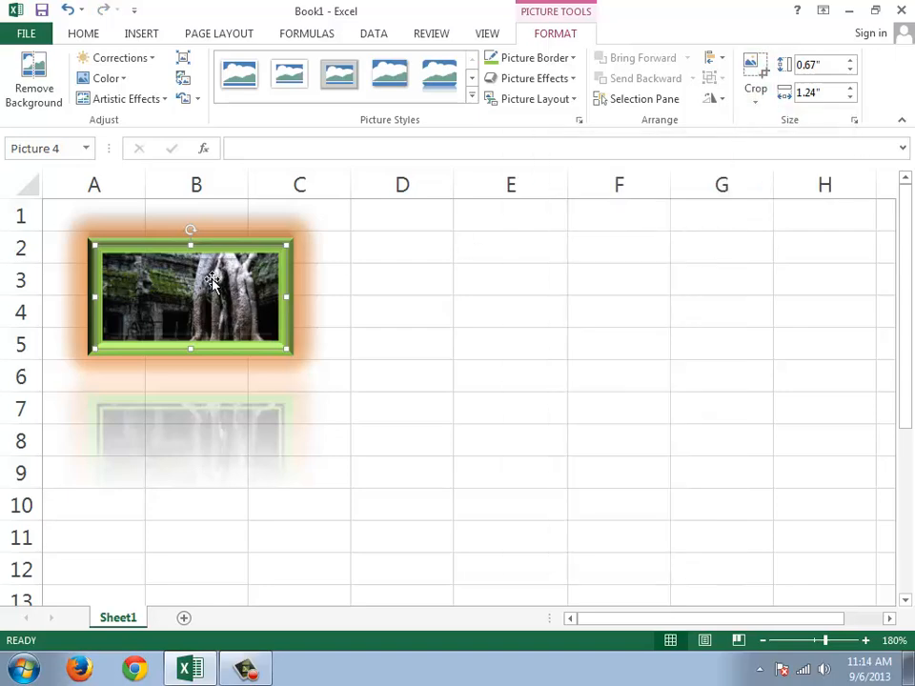
{"action": "left_click", "coordinate": [760, 106]}
{"action": "mouse_move", "coordinate": [843, 142]}
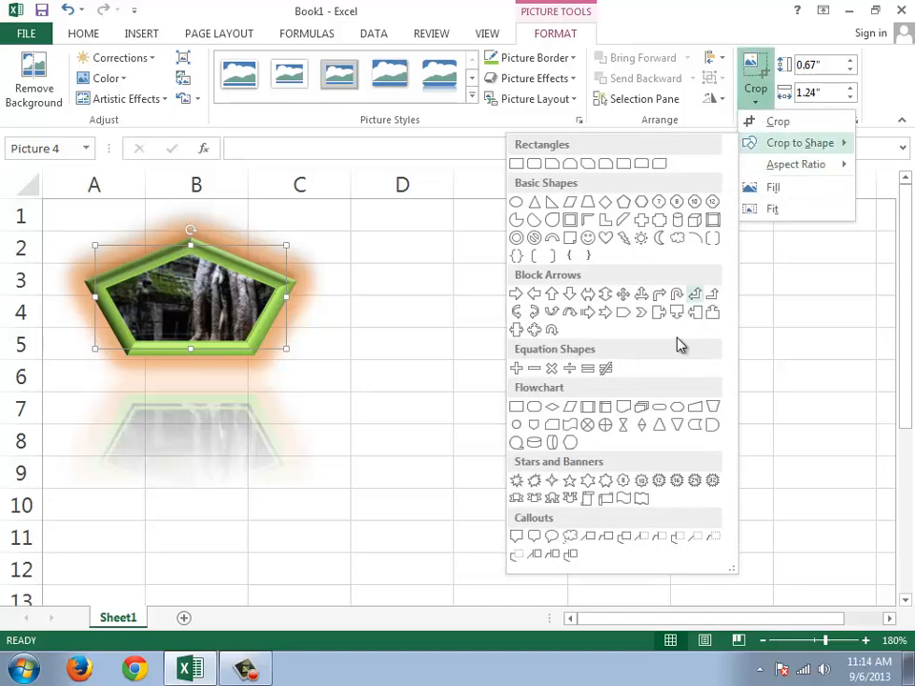
{"action": "left_click", "coordinate": [589, 240]}
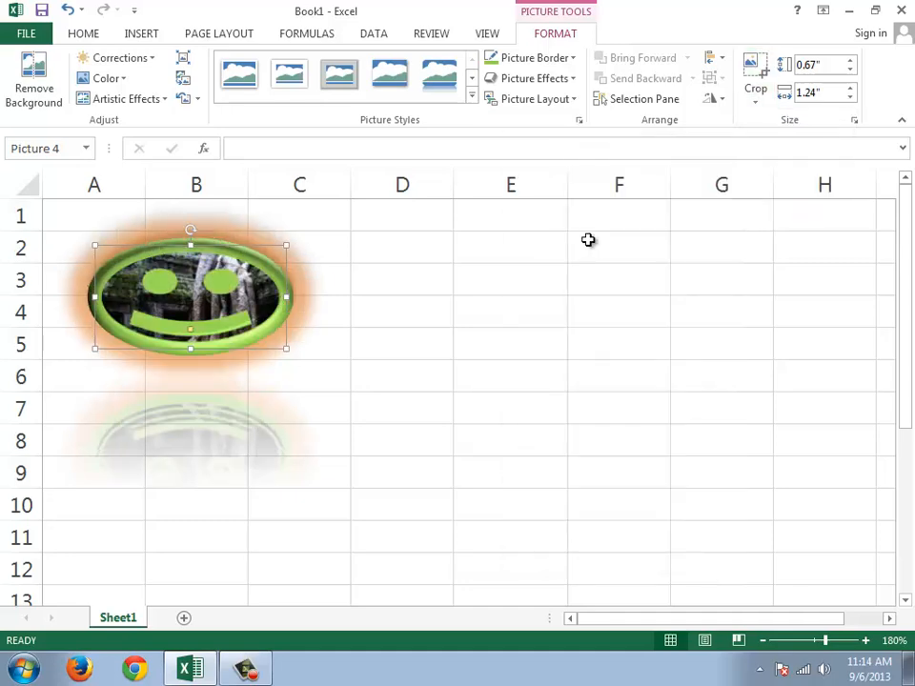
Step: Crop the picture to the flowchart Predefined Process shape, a rectangle with two vertical bars
{"action": "left_click", "coordinate": [760, 105]}
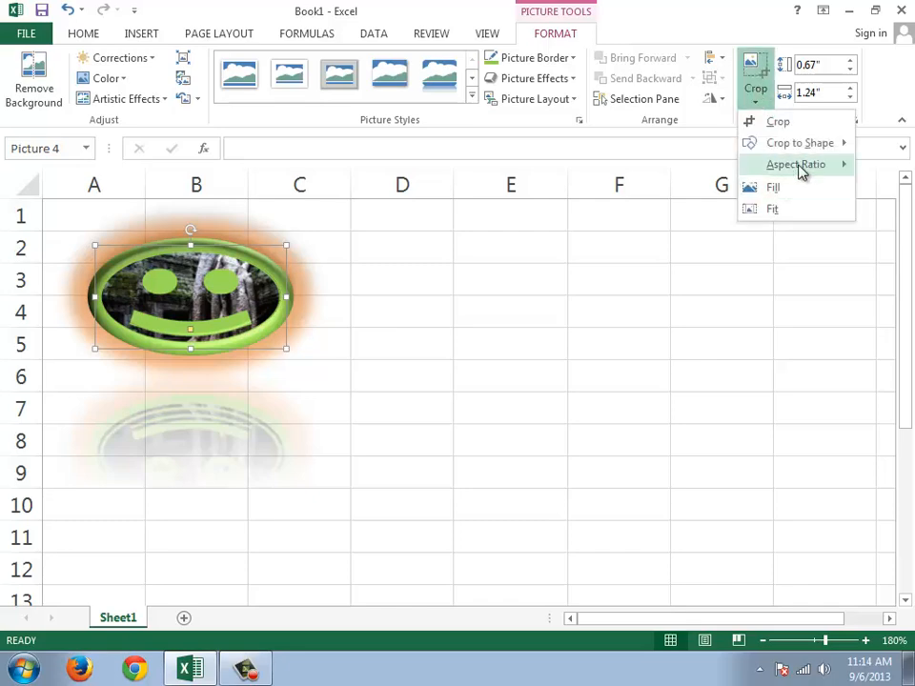
{"action": "mouse_move", "coordinate": [816, 149]}
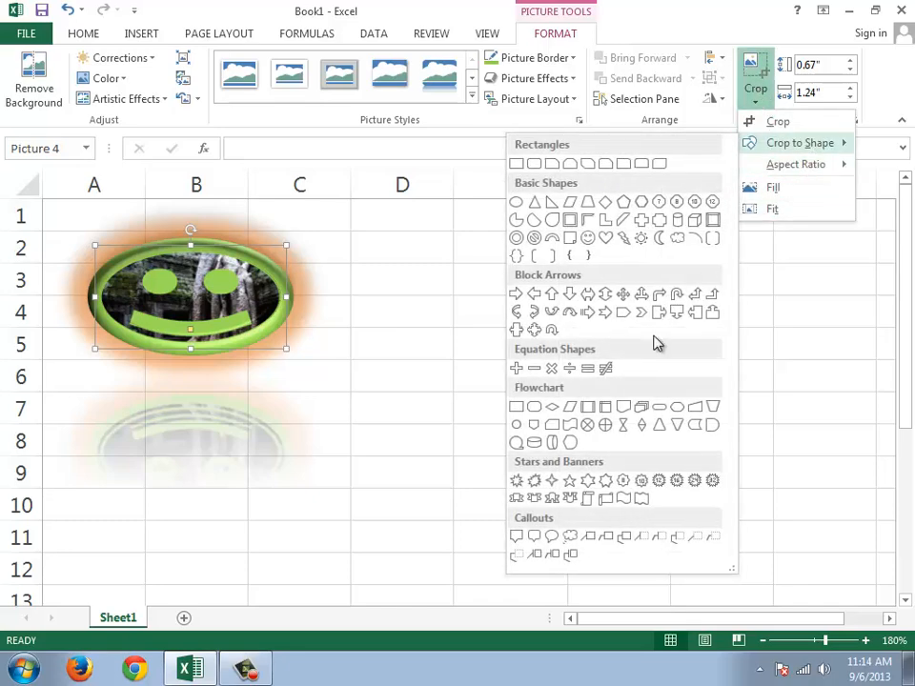
{"action": "left_click", "coordinate": [590, 419]}
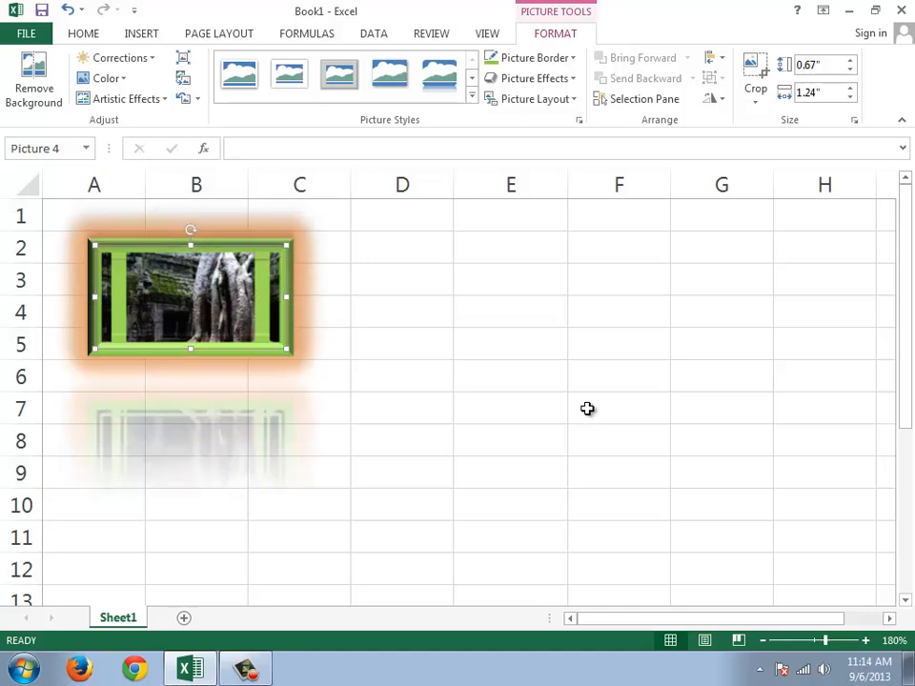
Step: Enlarge the picture to about 2.28" wide and place it over about cells A2 to D8
{"action": "left_click_drag", "start_coordinate": [245, 315], "coordinate": [249, 268]}
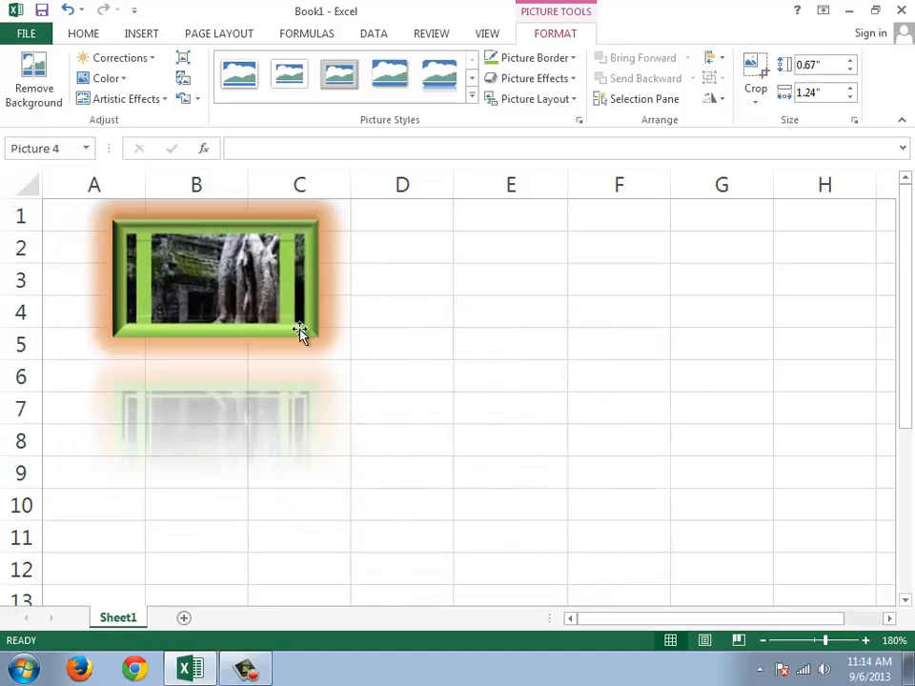
{"action": "left_click_drag", "start_coordinate": [316, 341], "coordinate": [400, 417]}
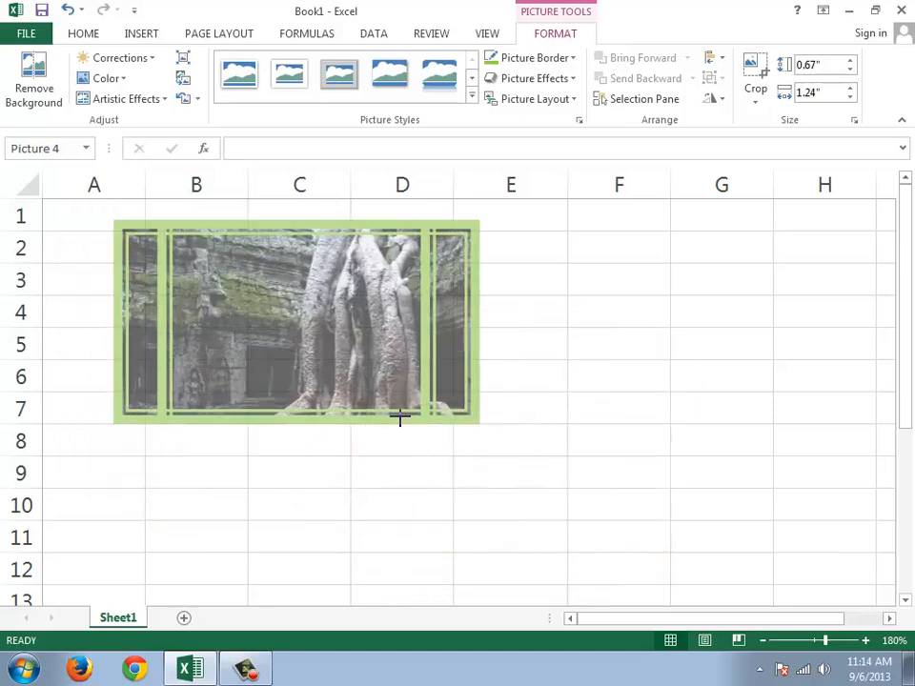
{"action": "left_click_drag", "start_coordinate": [360, 315], "coordinate": [337, 345]}
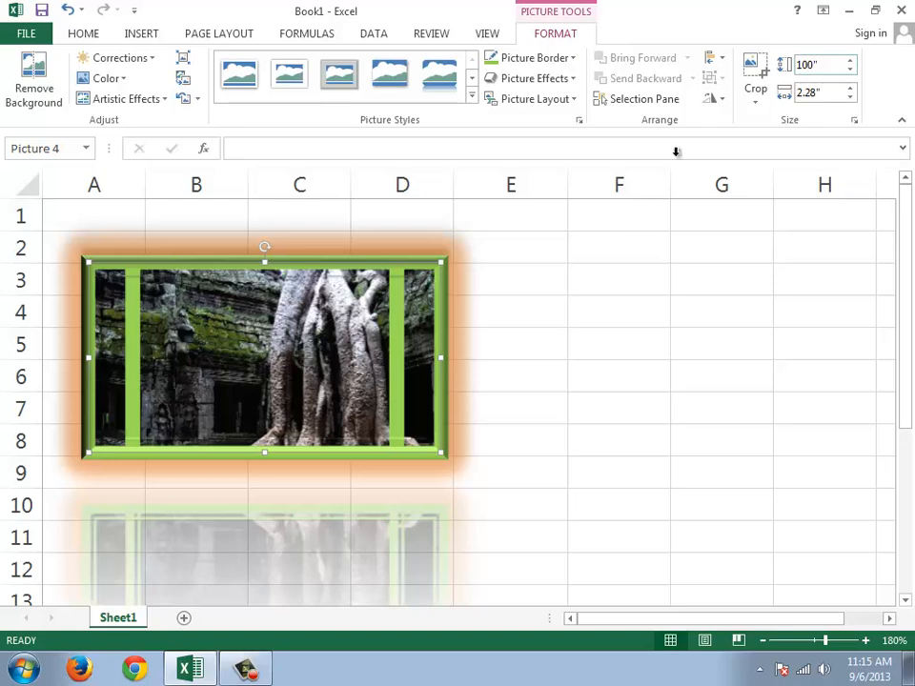
Step: Set the picture's height to 100" and look over the enlarged picture on the sheet
{"action": "left_click", "coordinate": [758, 76]}
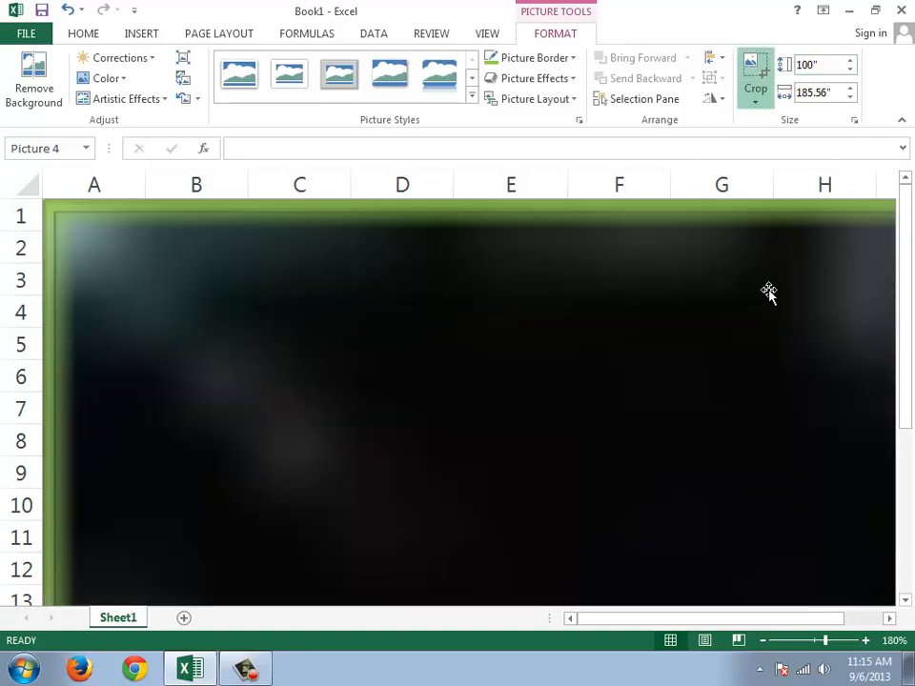
{"action": "scroll", "coordinate": [523, 361], "scroll_direction": "down", "scroll_amount": 7}
{"action": "scroll", "coordinate": [519, 347], "scroll_direction": "up", "scroll_amount": 3}
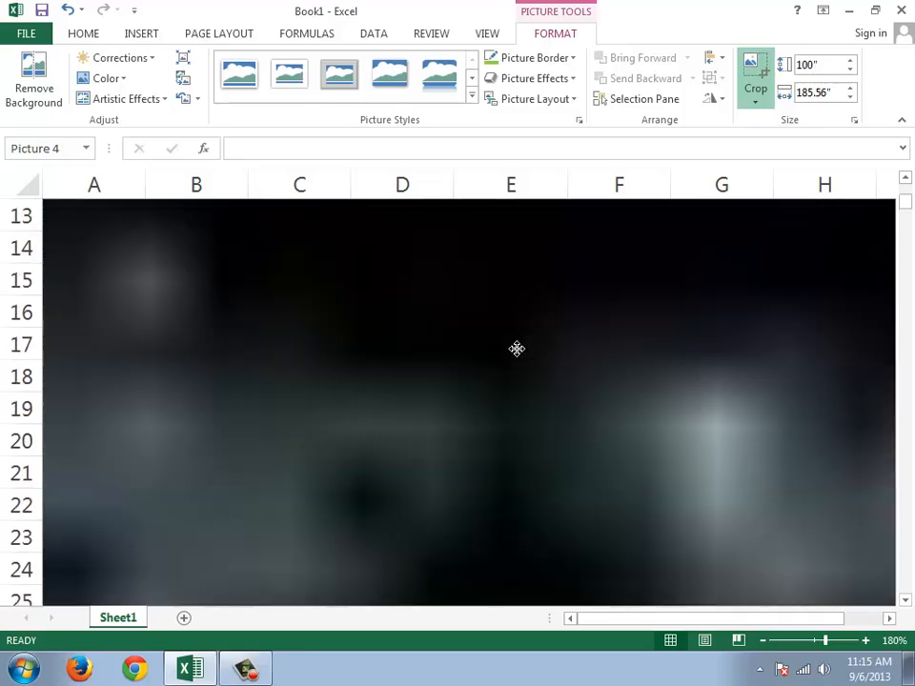
{"action": "scroll", "coordinate": [516, 349], "scroll_direction": "down", "scroll_amount": 2}
{"action": "scroll", "coordinate": [517, 348], "scroll_direction": "up", "scroll_amount": 5}
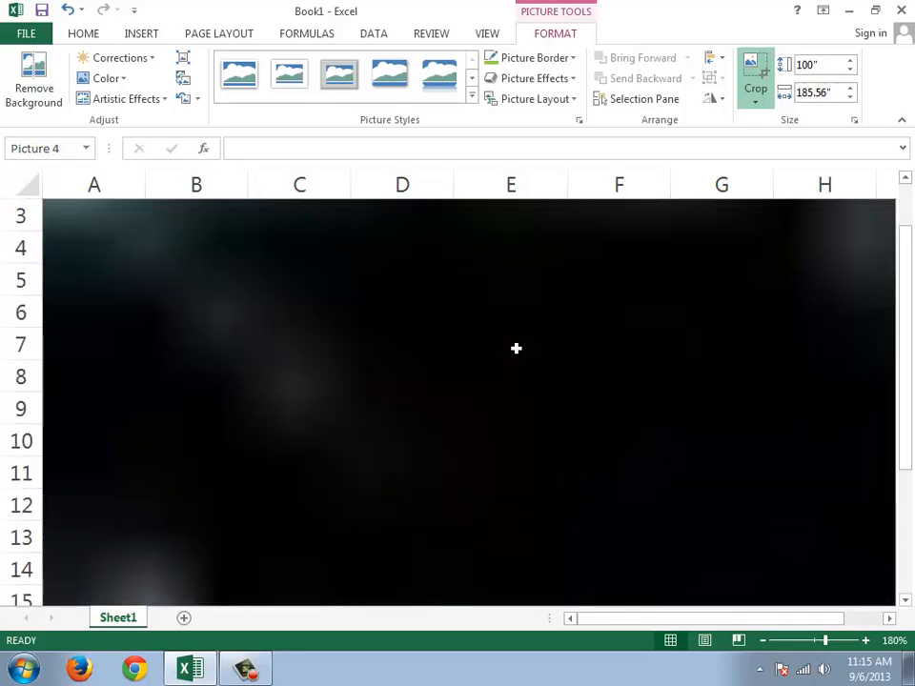
Step: Undo the picture's last height change and bring the picture back into view
{"action": "key", "text": "ctrl+z"}
{"action": "scroll", "coordinate": [539, 353], "scroll_direction": "up", "scroll_amount": 1}
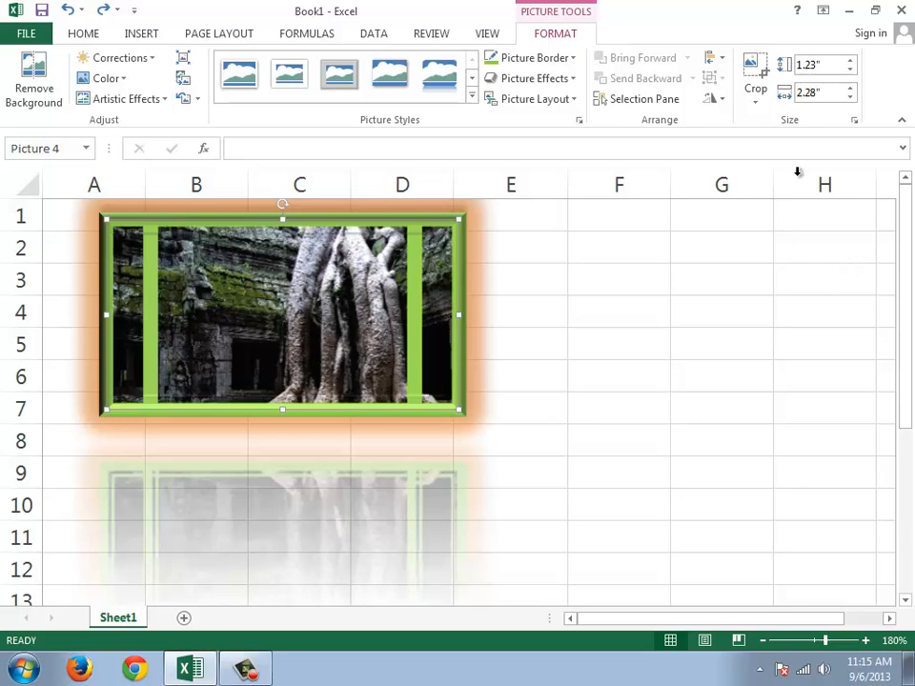
{"action": "left_click", "coordinate": [825, 65]}
Step: Set the picture's shadow to 61% transparency, 200% size and 20 pt blur in the picture formatting options
{"action": "left_click", "coordinate": [580, 122]}
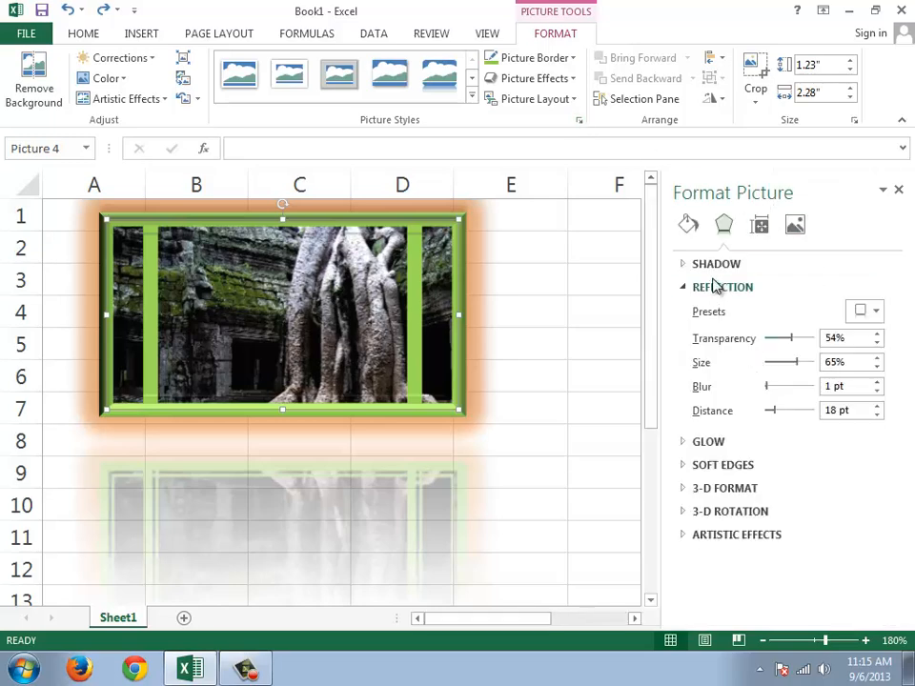
{"action": "left_click", "coordinate": [683, 288]}
{"action": "left_click", "coordinate": [685, 264]}
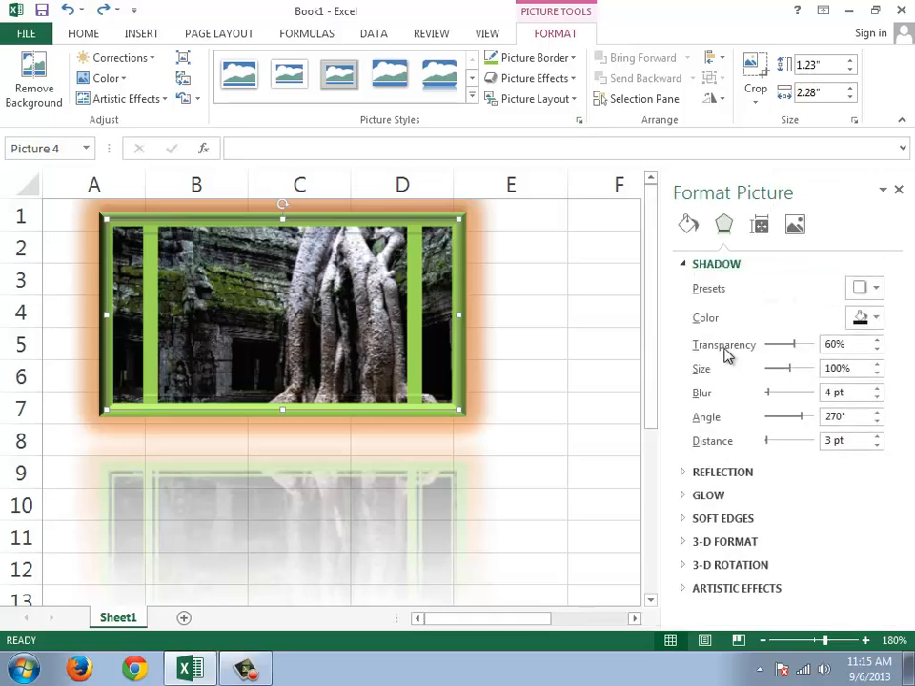
{"action": "left_click_drag", "start_coordinate": [798, 346], "coordinate": [827, 372]}
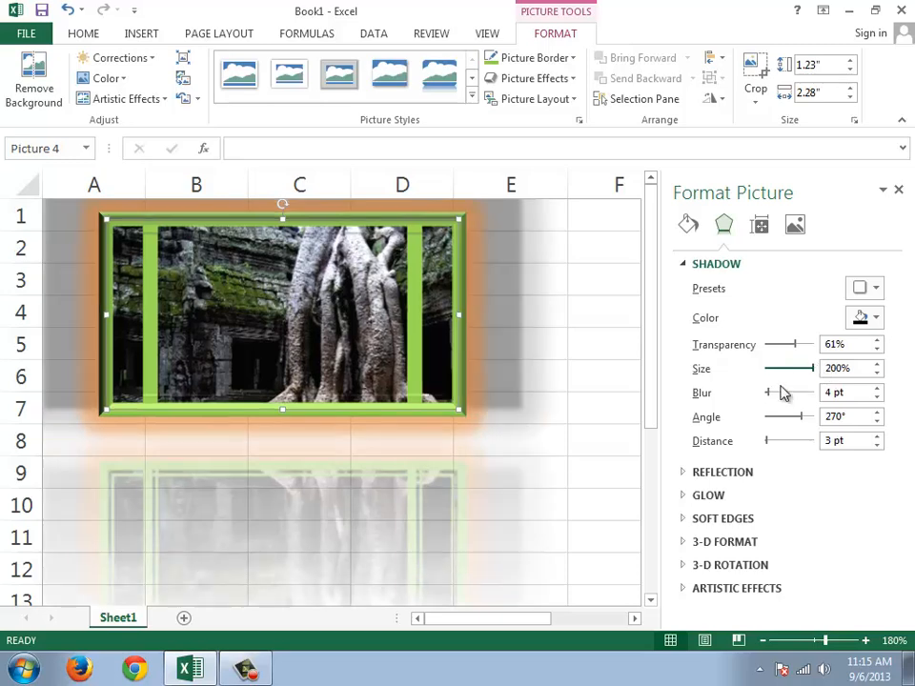
{"action": "left_click", "coordinate": [776, 393]}
{"action": "left_click_drag", "start_coordinate": [770, 394], "coordinate": [766, 393]}
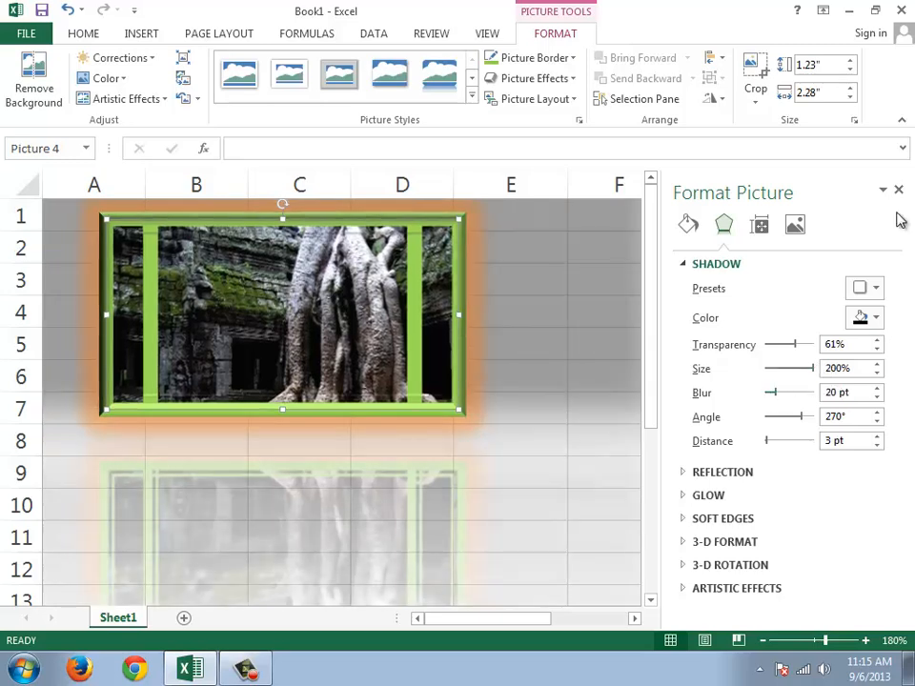
{"action": "left_click", "coordinate": [898, 189]}
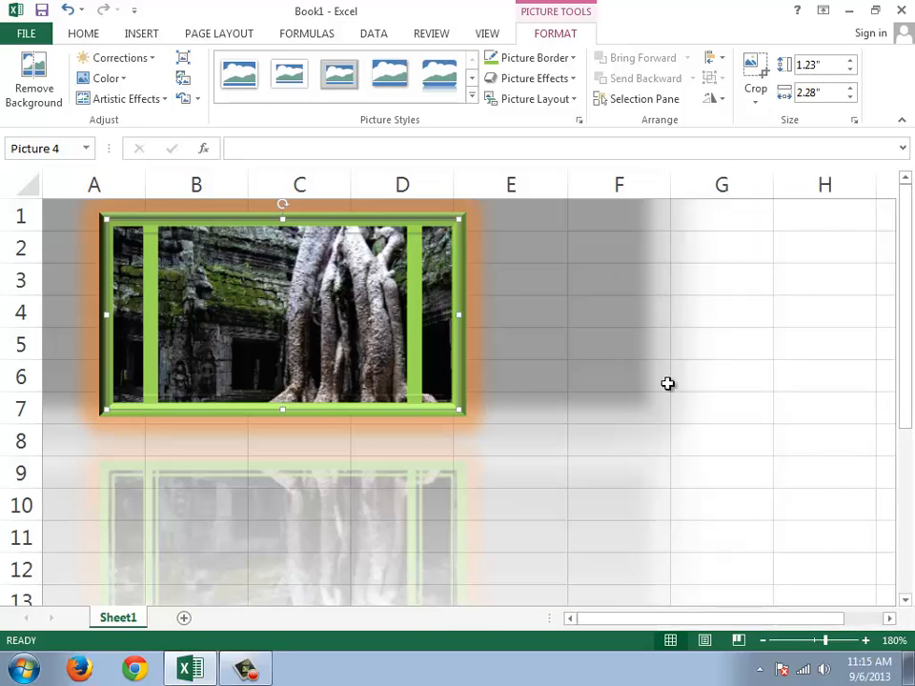
Step: Reselect the picture and look over its size options for height, width, rotation and scale
{"action": "left_click", "coordinate": [606, 348]}
{"action": "left_click", "coordinate": [428, 340]}
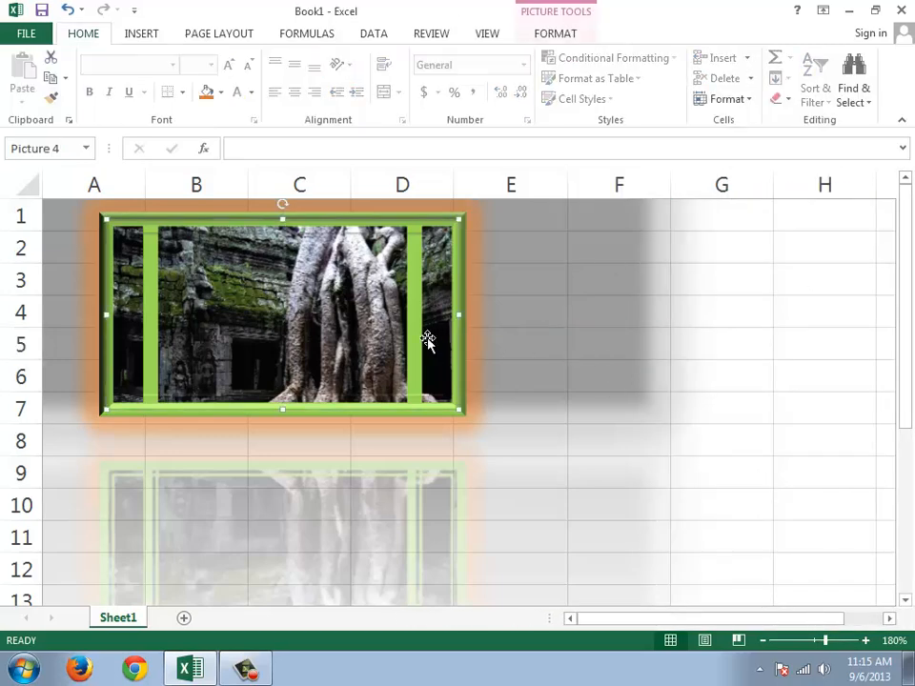
{"action": "left_click", "coordinate": [569, 38]}
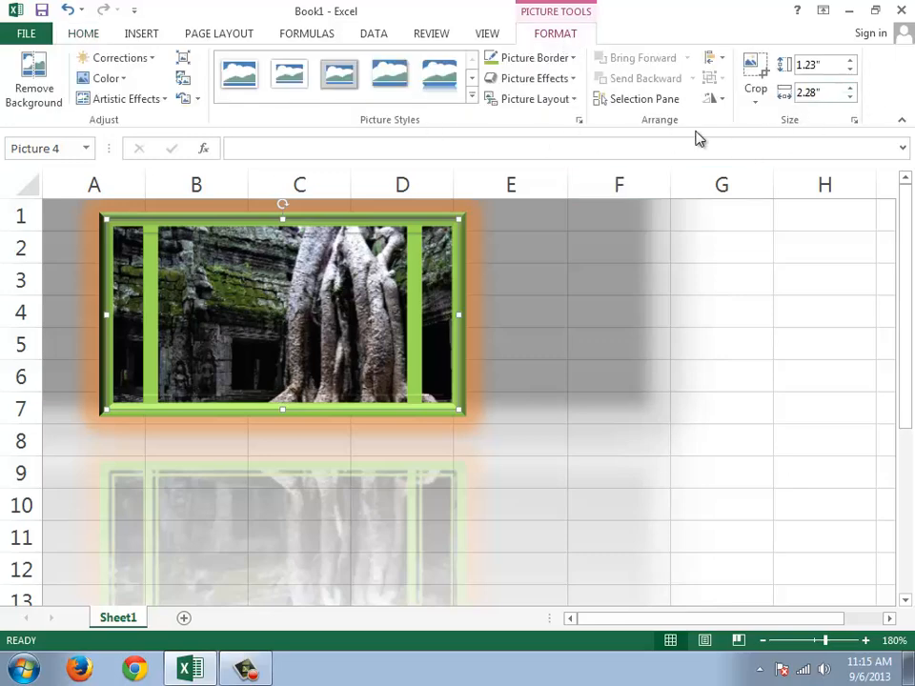
{"action": "left_click", "coordinate": [854, 121]}
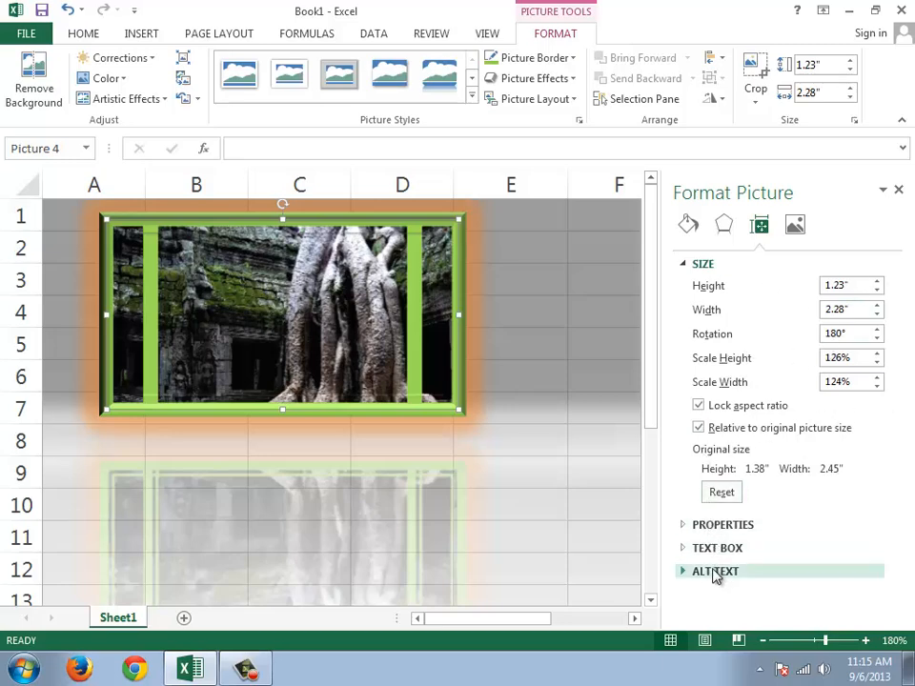
{"action": "left_click", "coordinate": [899, 191]}
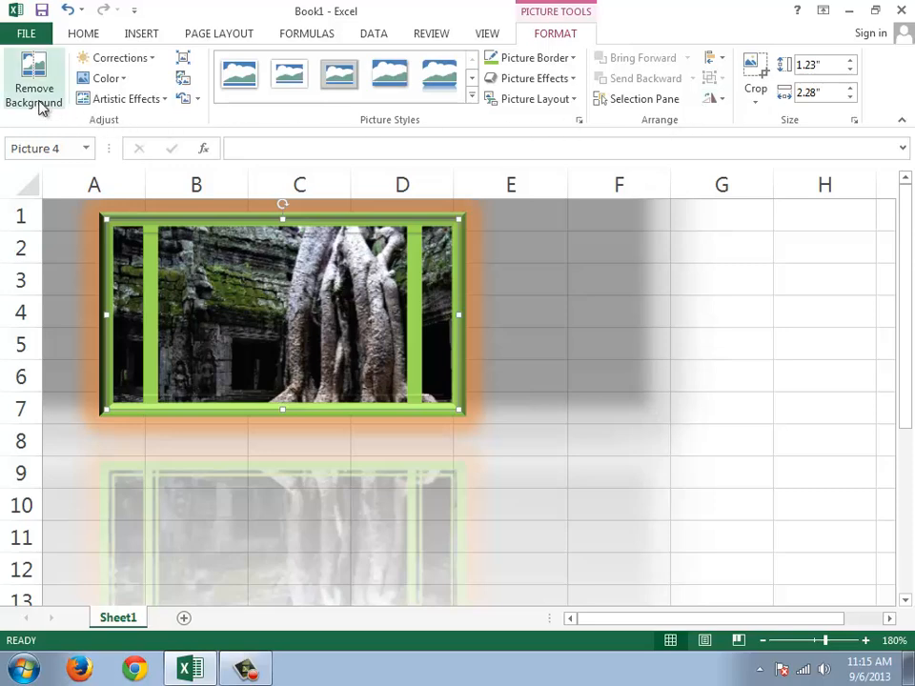
Step: Move the picture down the sheet so it covers about cells C6 to F12
{"action": "left_click_drag", "start_coordinate": [303, 297], "coordinate": [438, 435]}
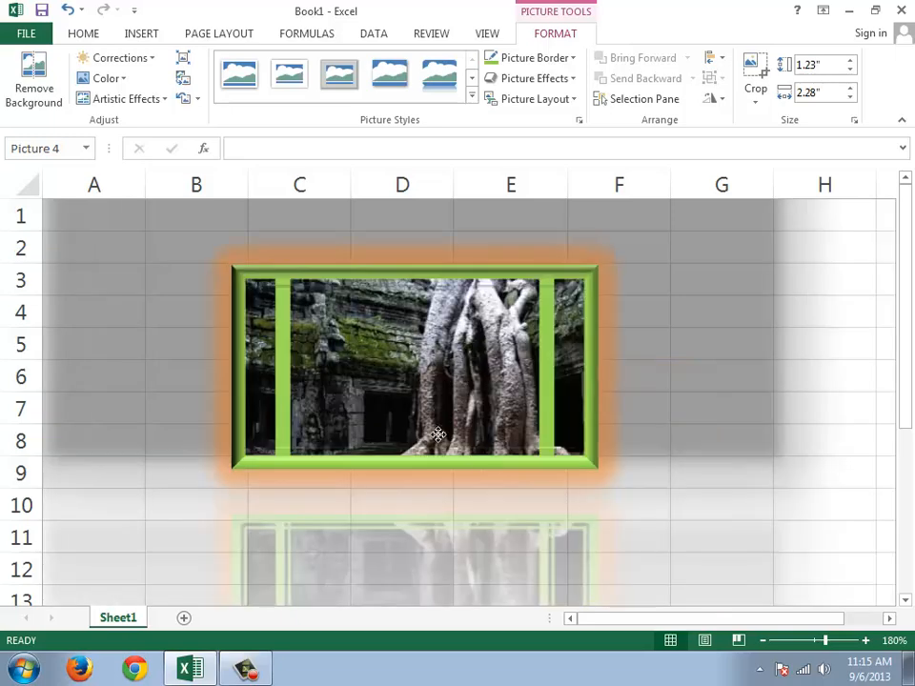
{"action": "key", "text": "Escape"}
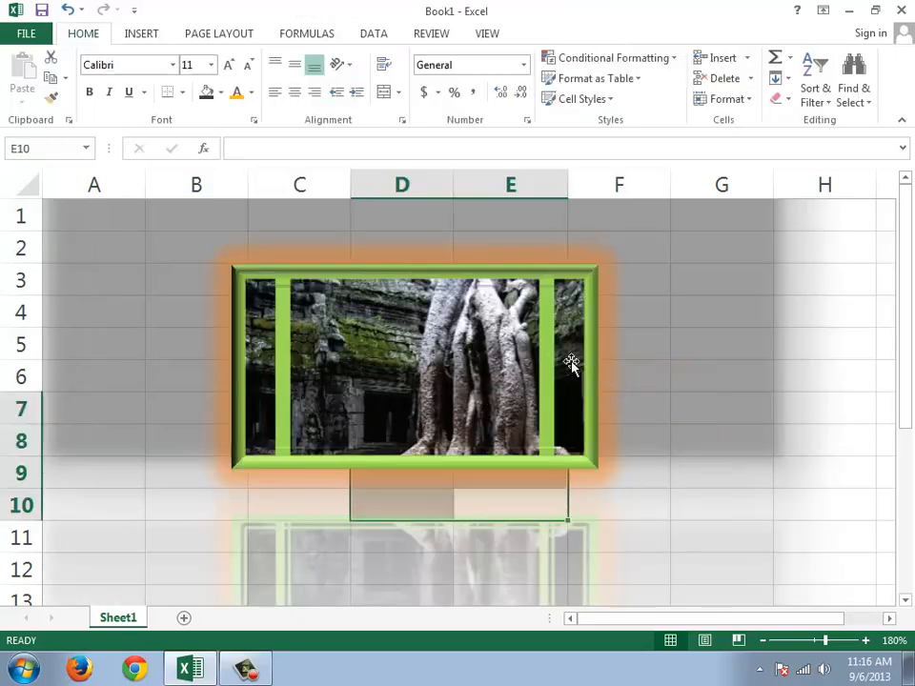
{"action": "left_click", "coordinate": [645, 366]}
{"action": "left_click_drag", "start_coordinate": [567, 365], "coordinate": [564, 460]}
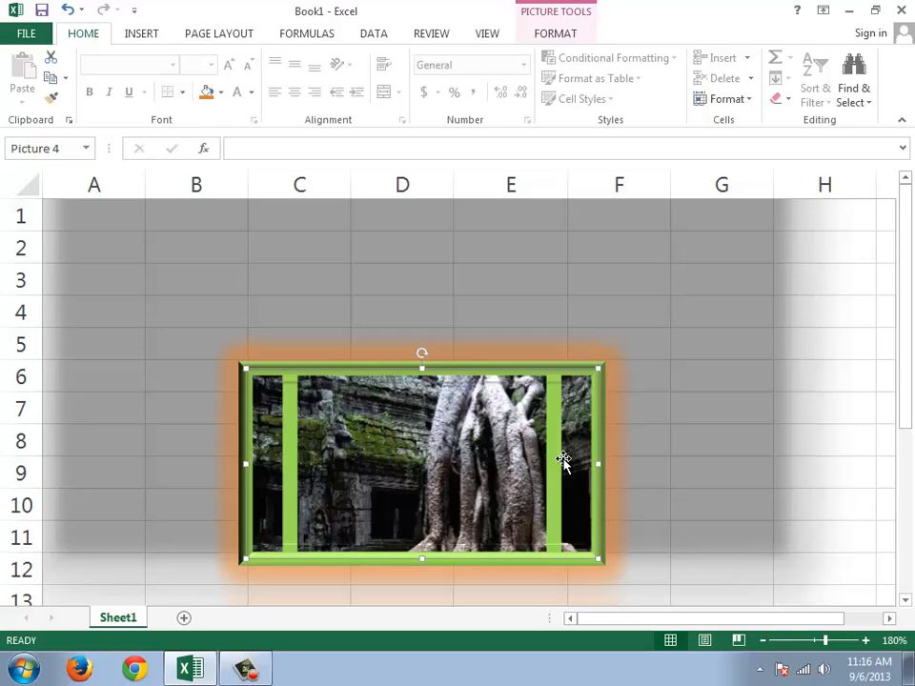
Step: Move the picture up slightly to start near row 5, then delete it from the sheet
{"action": "left_click", "coordinate": [250, 670]}
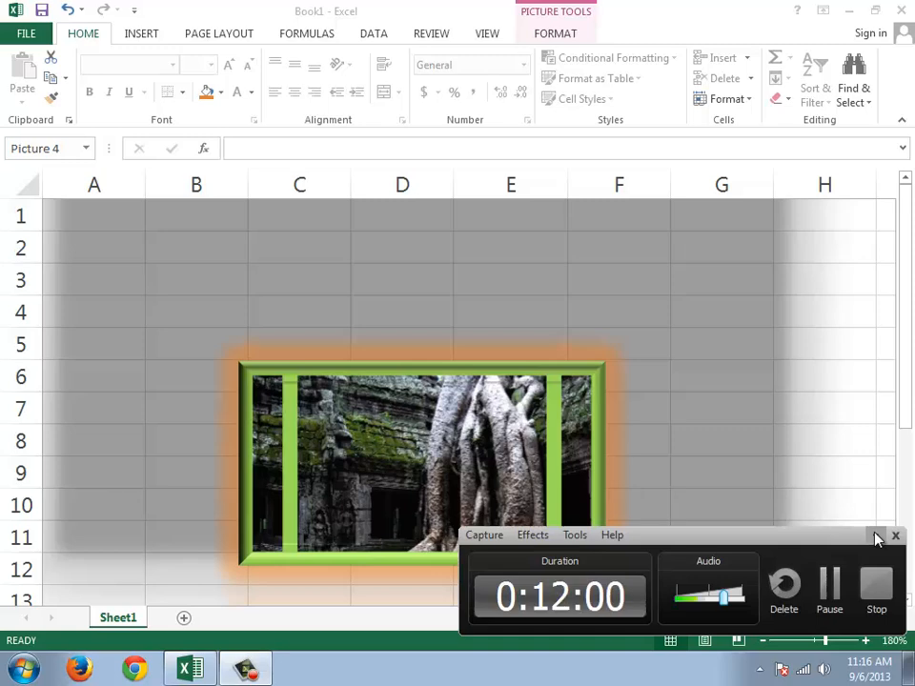
{"action": "left_click", "coordinate": [490, 515]}
{"action": "left_click_drag", "start_coordinate": [490, 515], "coordinate": [483, 482]}
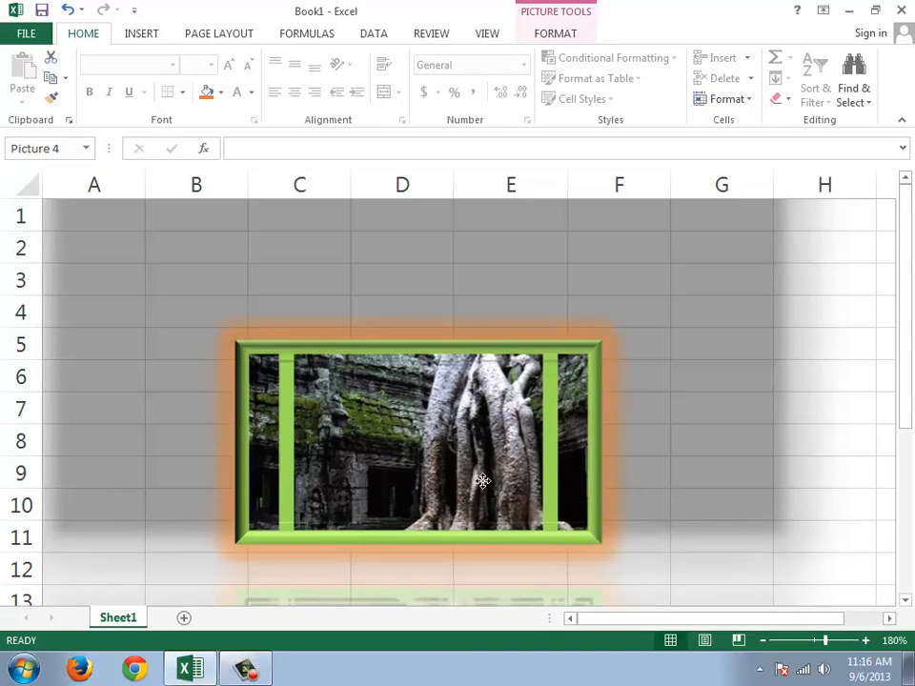
{"action": "key", "text": "Delete"}
{"action": "left_click", "coordinate": [317, 336]}
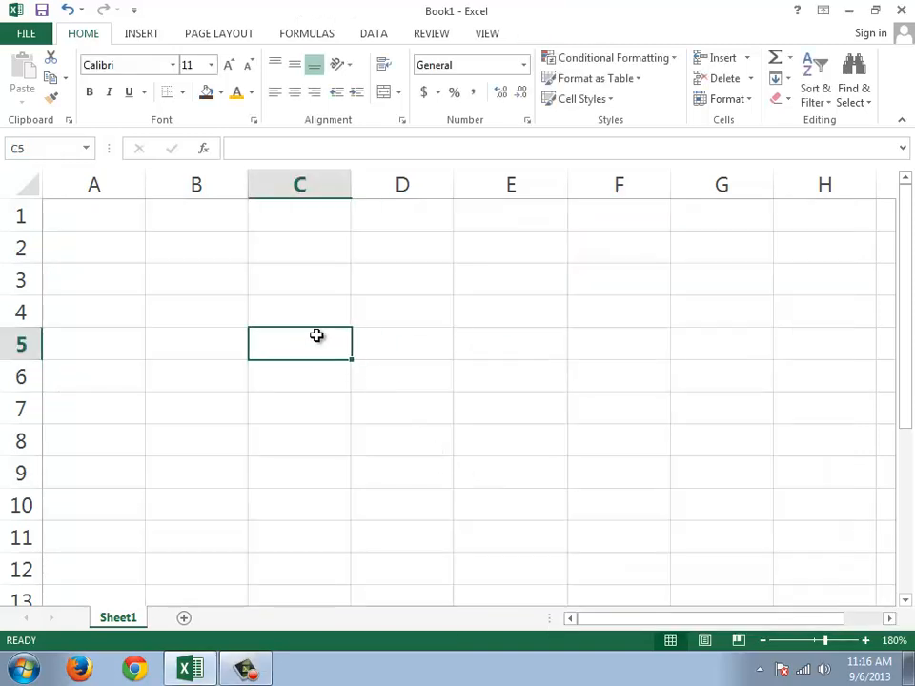
Step: Insert a heart shape about 1.63" high and 1.45" wide over about cells C3 to E10
{"action": "left_click", "coordinate": [150, 35]}
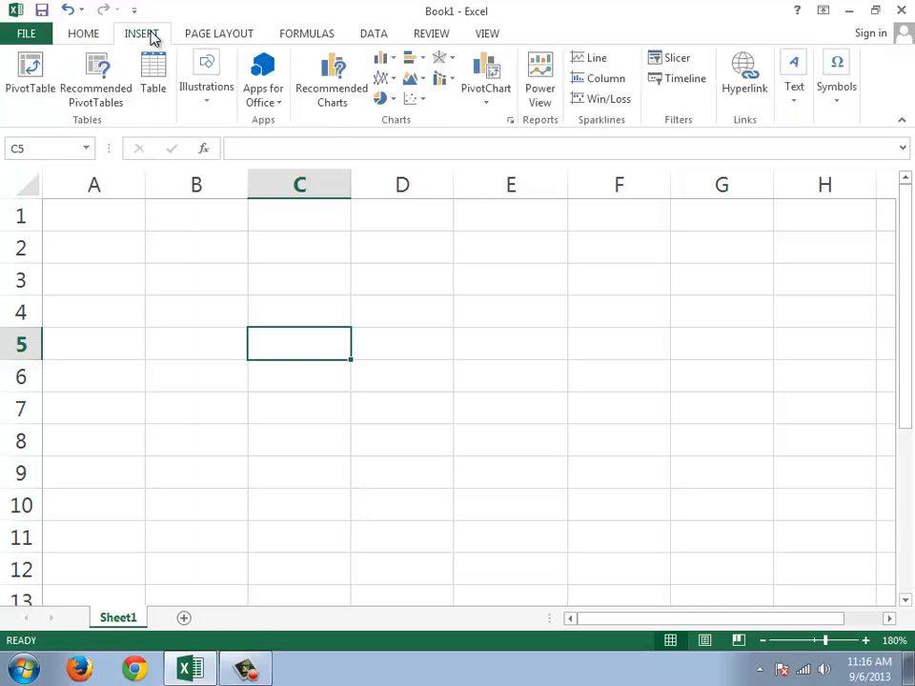
{"action": "left_click", "coordinate": [209, 112]}
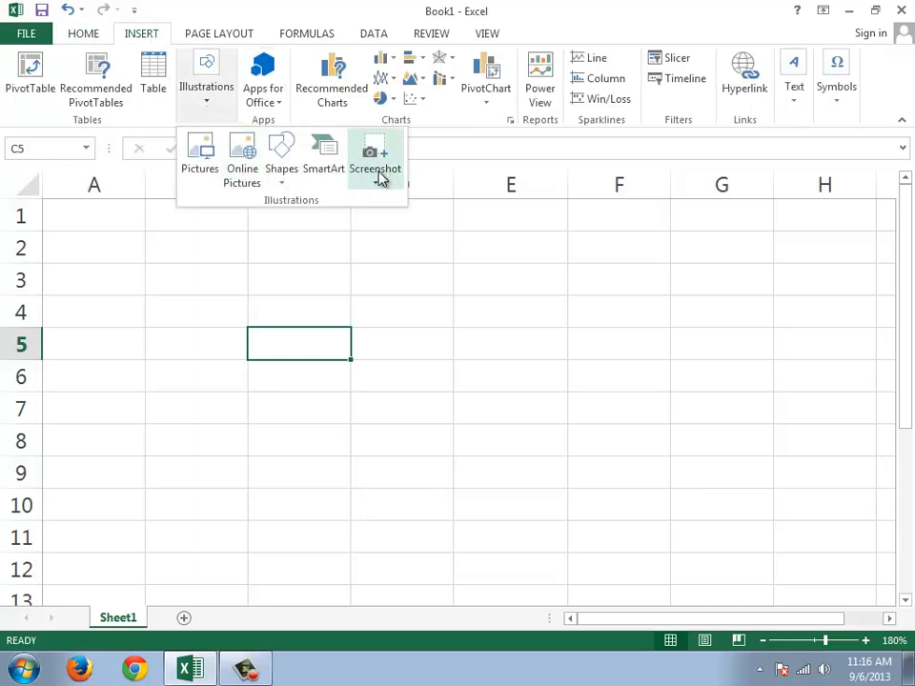
{"action": "left_click", "coordinate": [298, 172]}
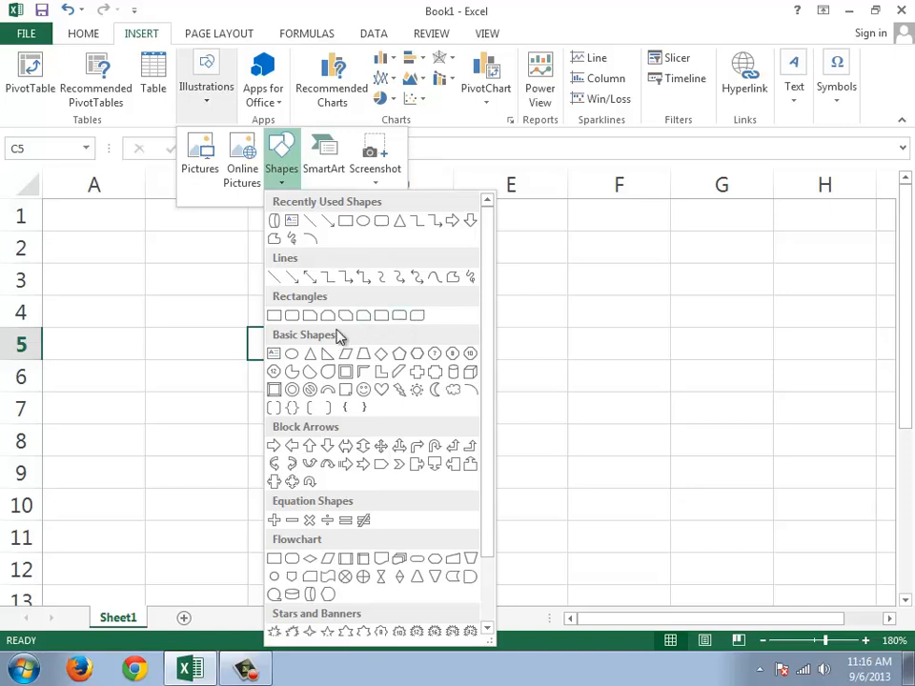
{"action": "left_click", "coordinate": [381, 392]}
{"action": "left_click_drag", "start_coordinate": [309, 252], "coordinate": [532, 506]}
{"action": "mouse_move", "coordinate": [423, 382]}
{"action": "left_mouse_down"}
{"action": "mouse_move", "coordinate": [378, 415]}
{"action": "mouse_move", "coordinate": [468, 414]}
{"action": "mouse_move", "coordinate": [410, 401]}
{"action": "left_mouse_up"}
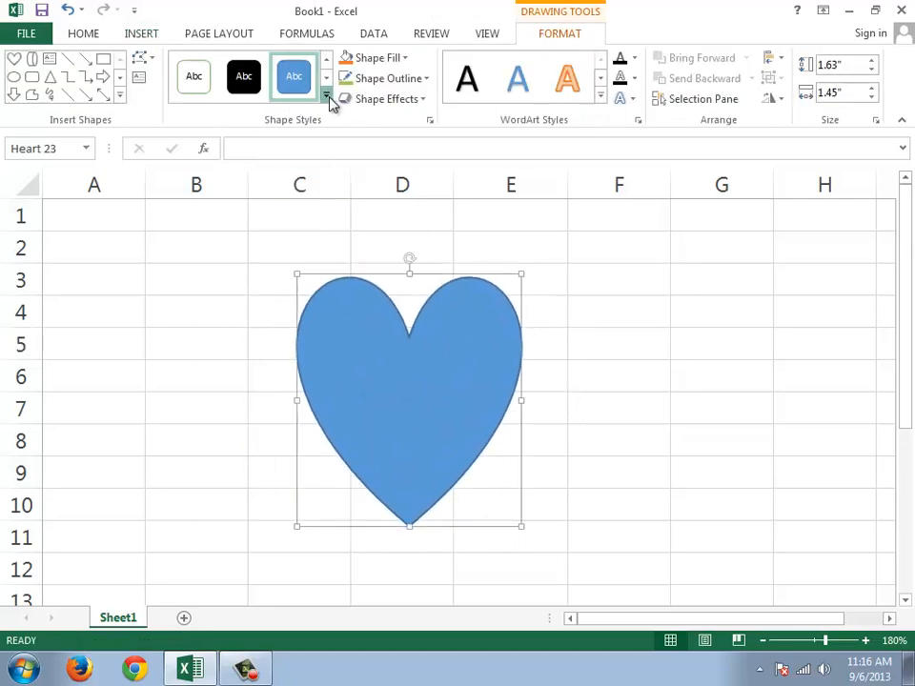
Step: Apply the light orange gradient shape style to the heart, then fill it with standard red
{"action": "left_click", "coordinate": [326, 99]}
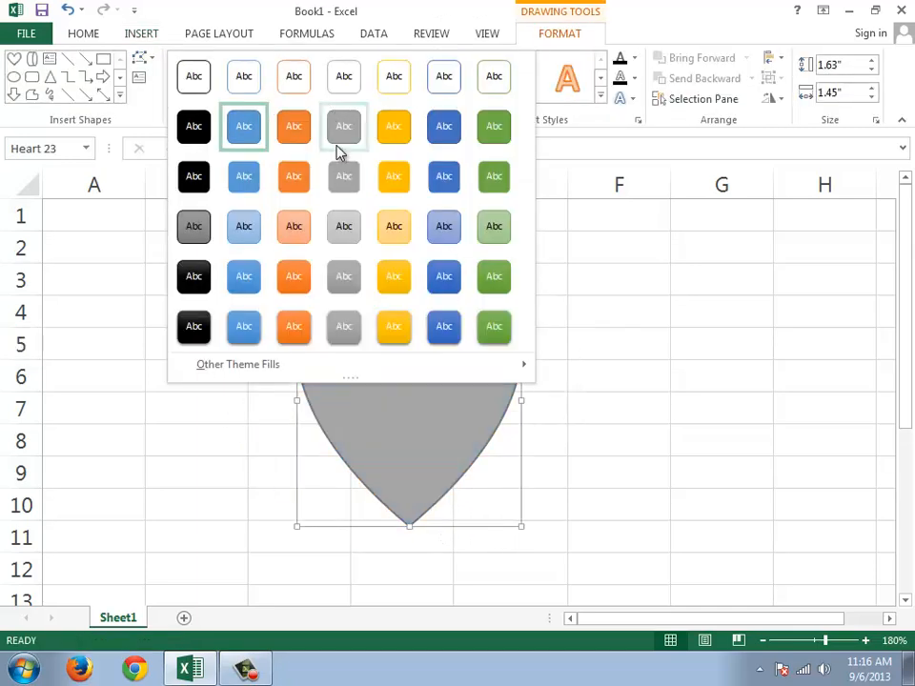
{"action": "left_click", "coordinate": [294, 226]}
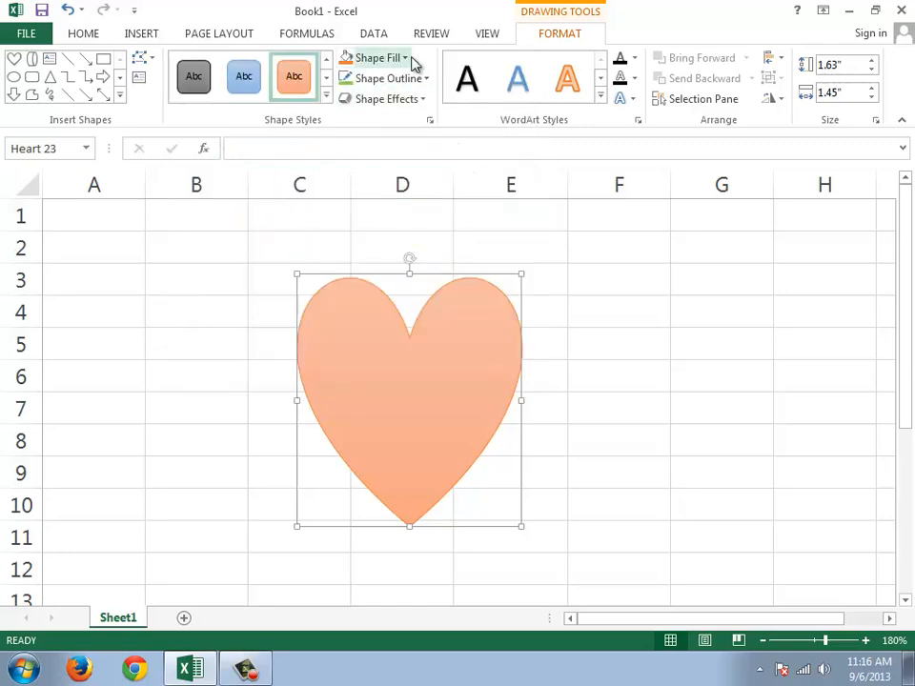
{"action": "left_click", "coordinate": [402, 59]}
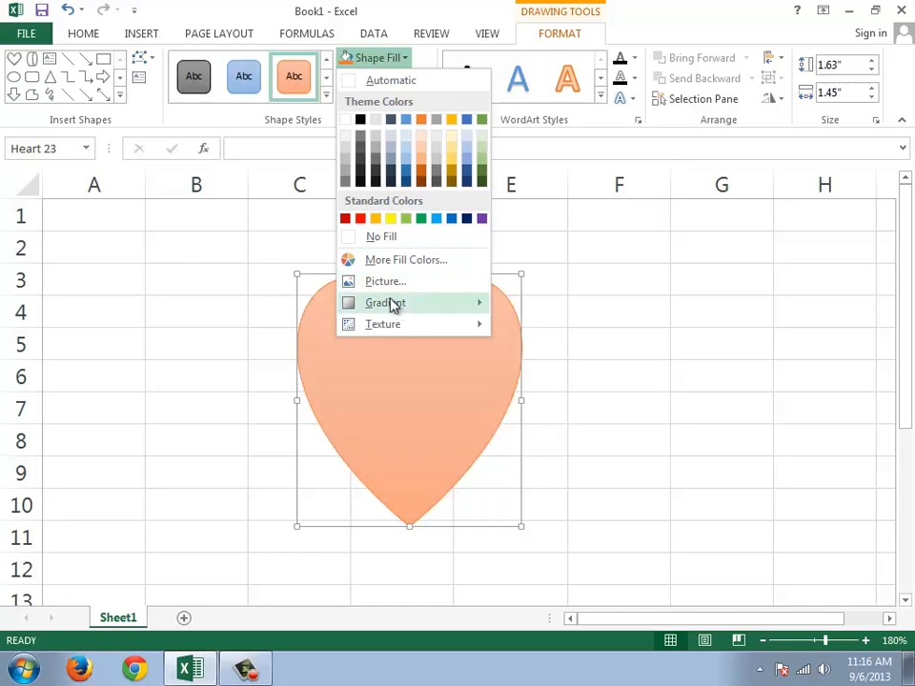
{"action": "mouse_move", "coordinate": [389, 304]}
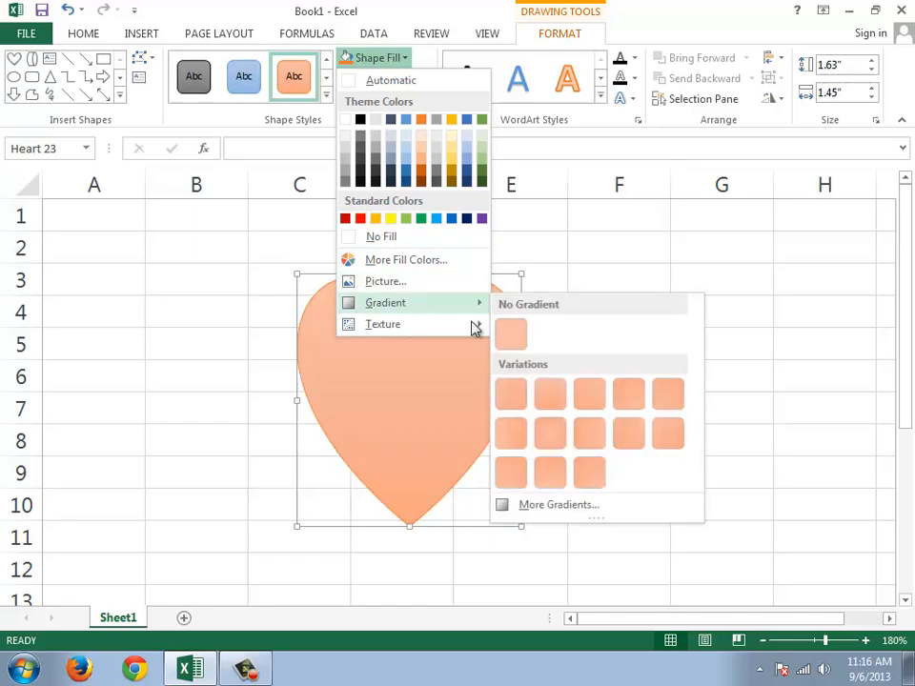
{"action": "left_click", "coordinate": [360, 218]}
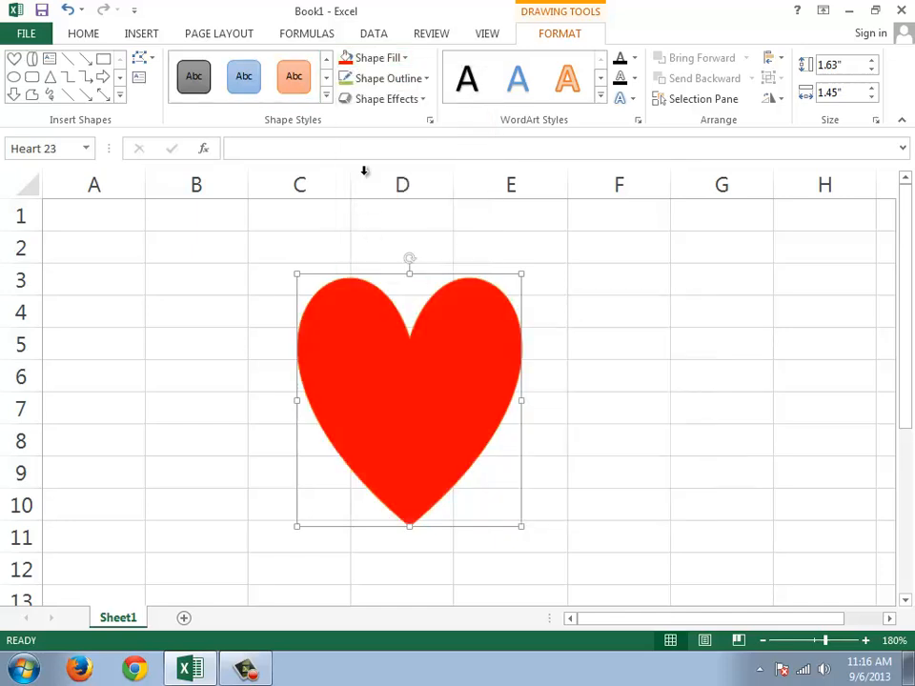
Step: Give the heart's red fill the dark gradient variation that radiates from the center
{"action": "left_click", "coordinate": [412, 64]}
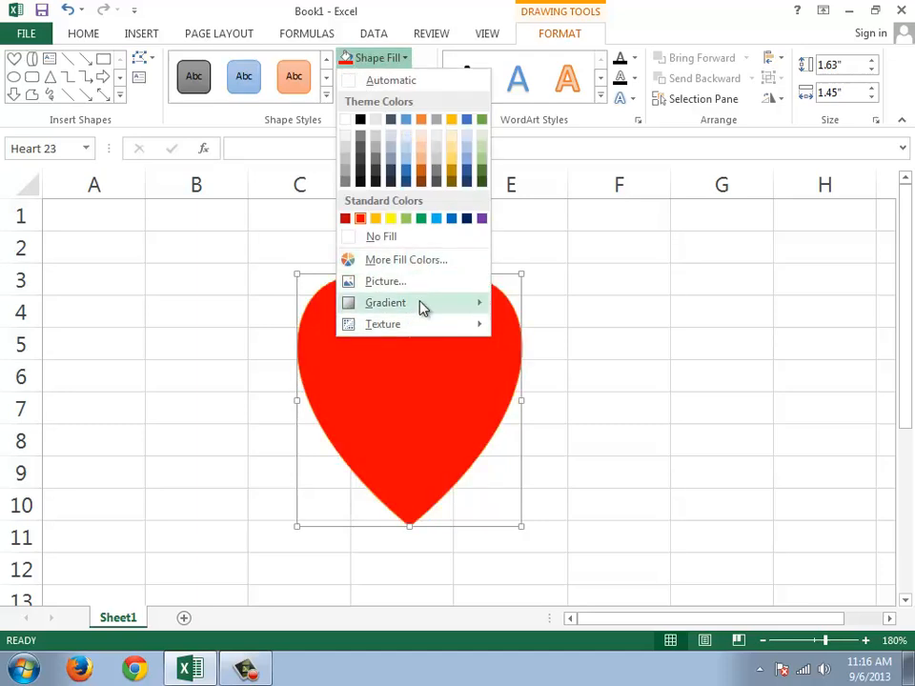
{"action": "mouse_move", "coordinate": [420, 303]}
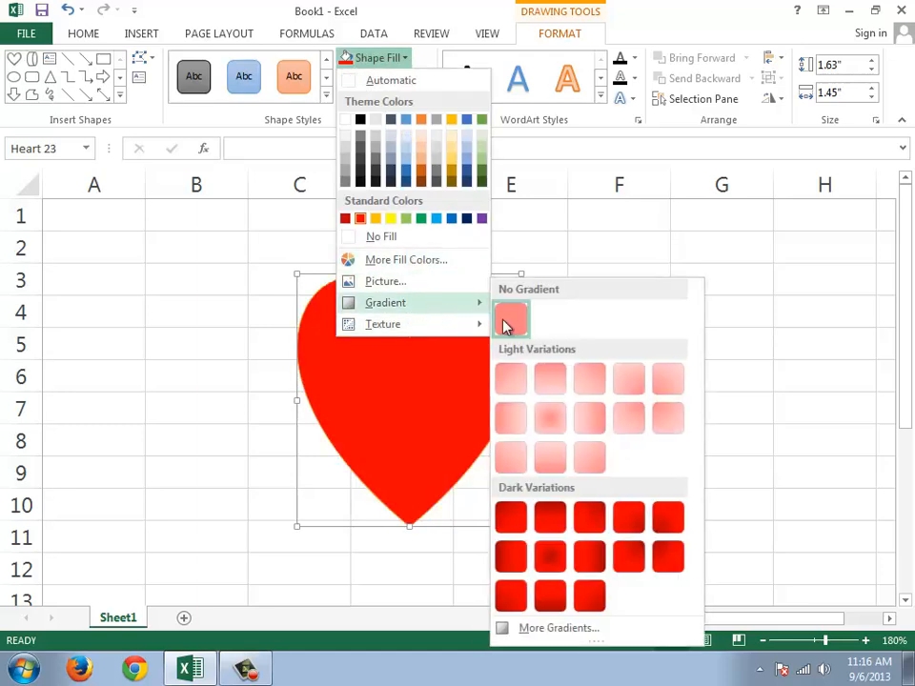
{"action": "left_click", "coordinate": [553, 562]}
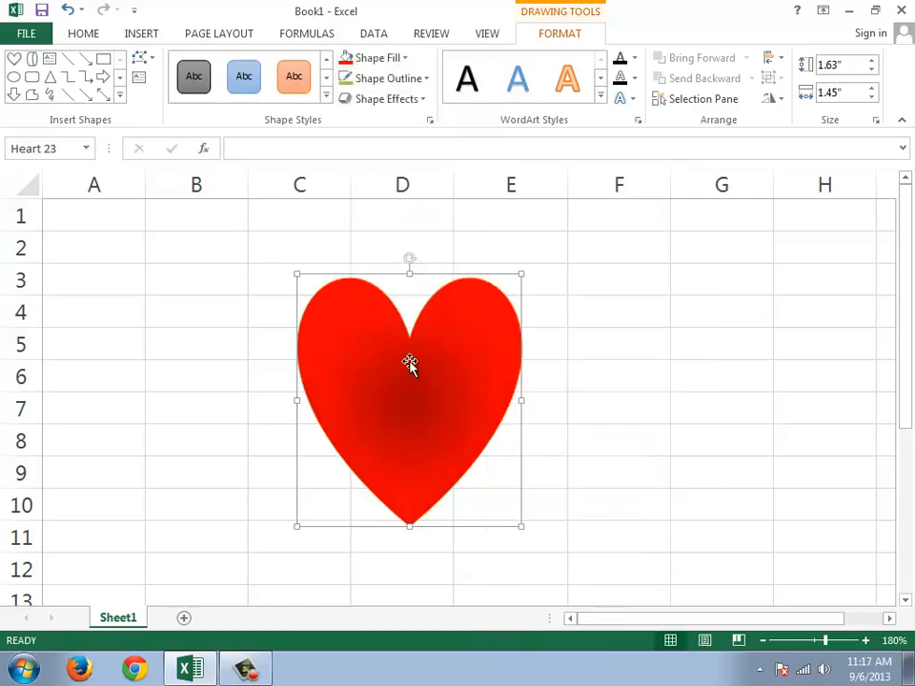
Step: Try filling the heart with the picture file Wallpaper 1080p (16), then undo the picture fill
{"action": "left_click", "coordinate": [402, 61]}
{"action": "left_click", "coordinate": [404, 61]}
{"action": "left_click", "coordinate": [405, 61]}
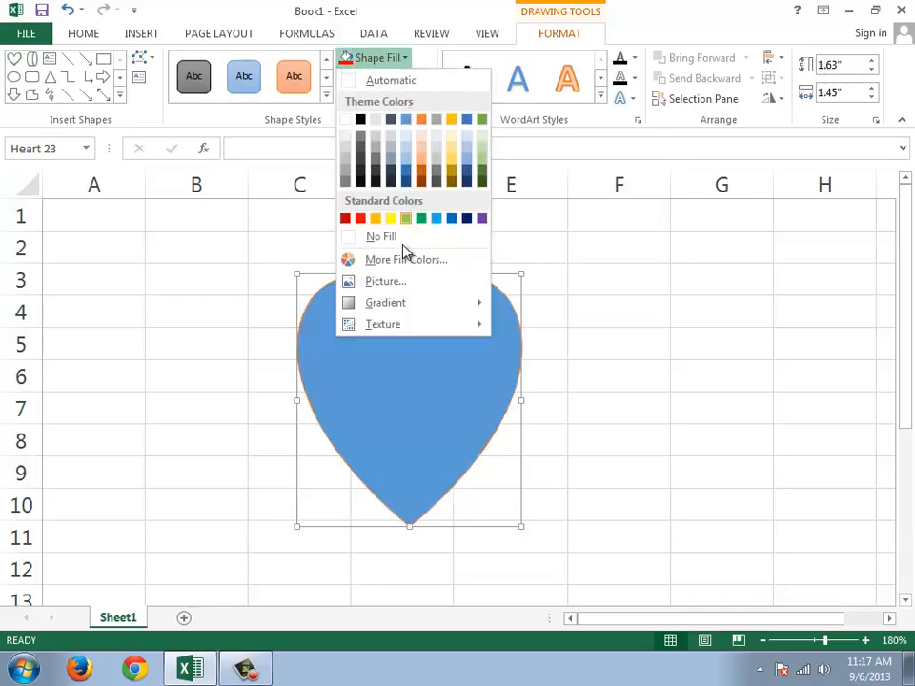
{"action": "mouse_move", "coordinate": [408, 322]}
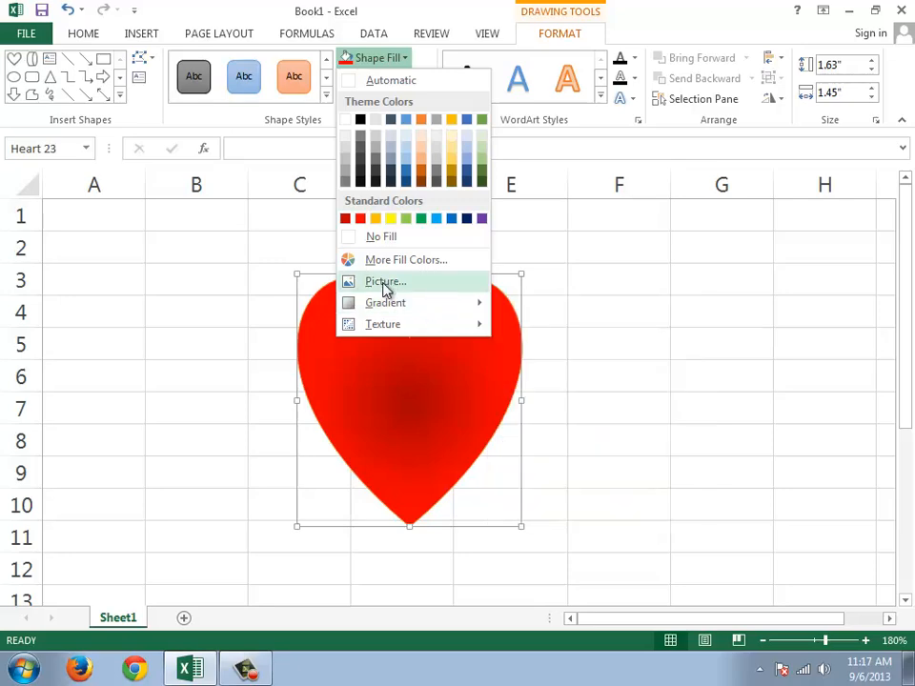
{"action": "left_click", "coordinate": [385, 284]}
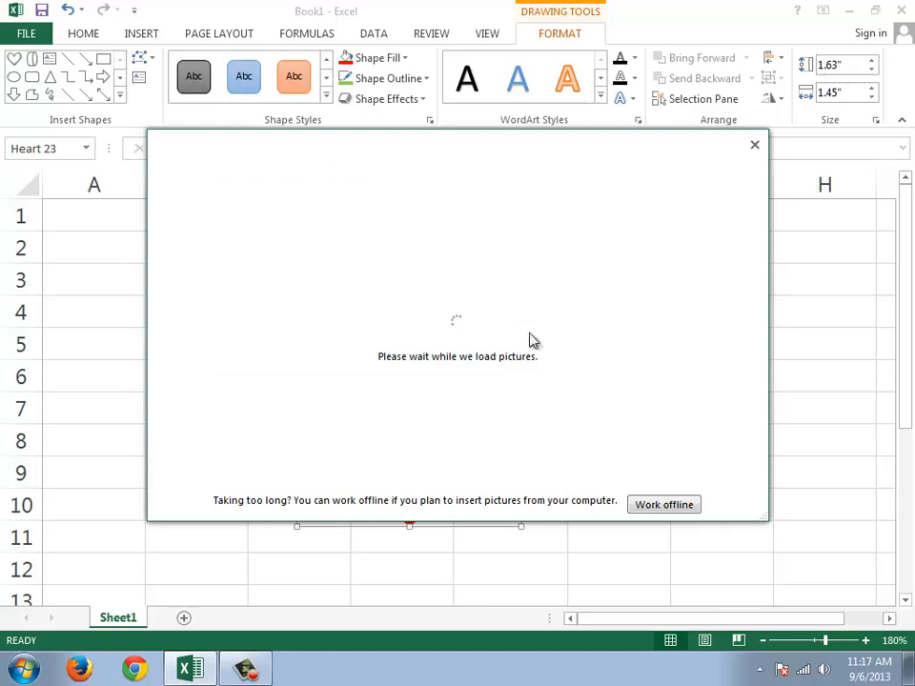
{"action": "left_click", "coordinate": [529, 234]}
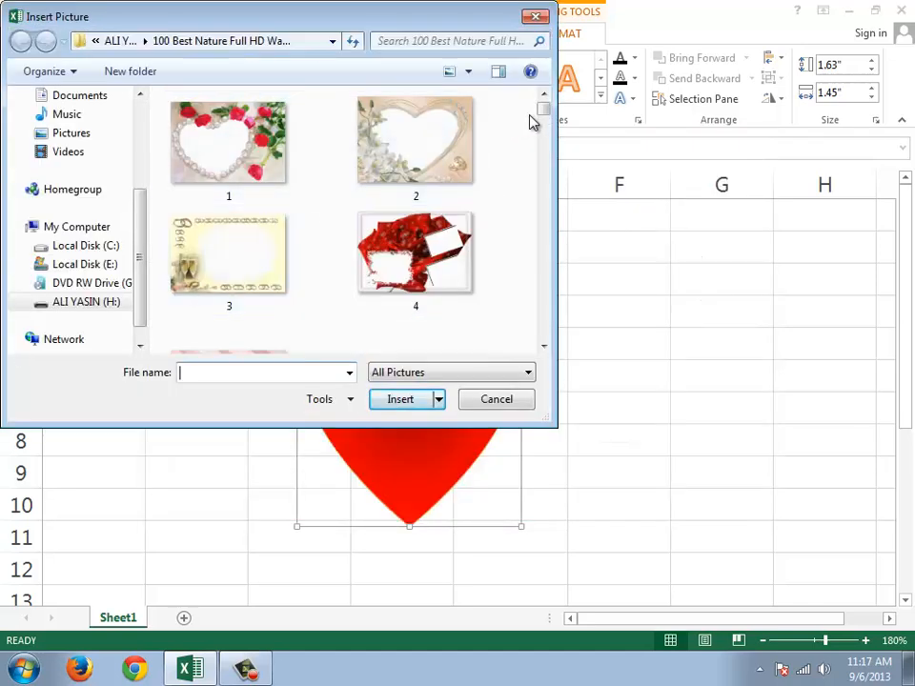
{"action": "left_click_drag", "start_coordinate": [542, 111], "coordinate": [545, 262]}
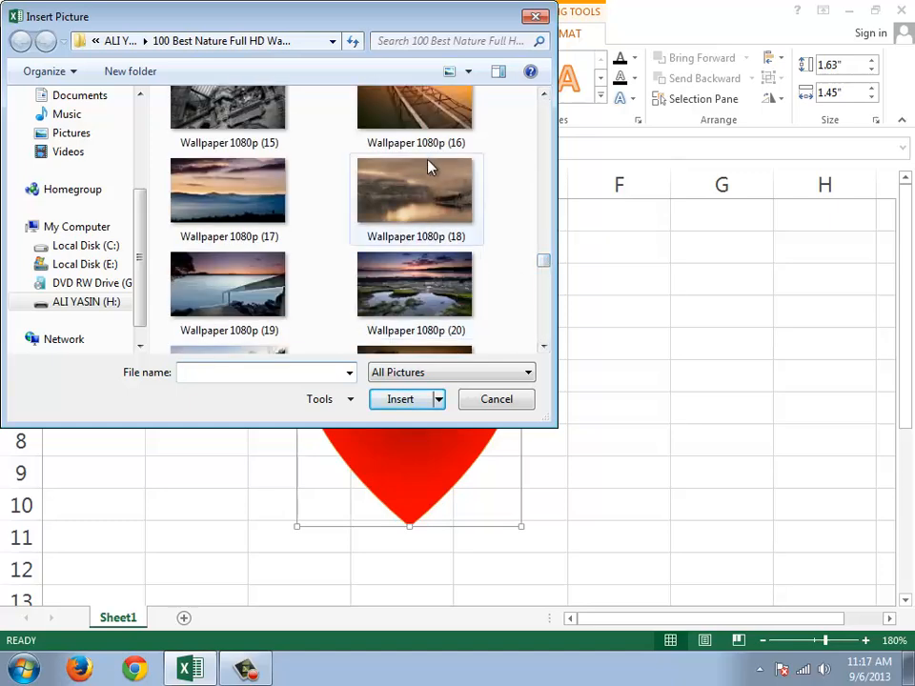
{"action": "left_click", "coordinate": [402, 133]}
{"action": "left_click", "coordinate": [403, 402]}
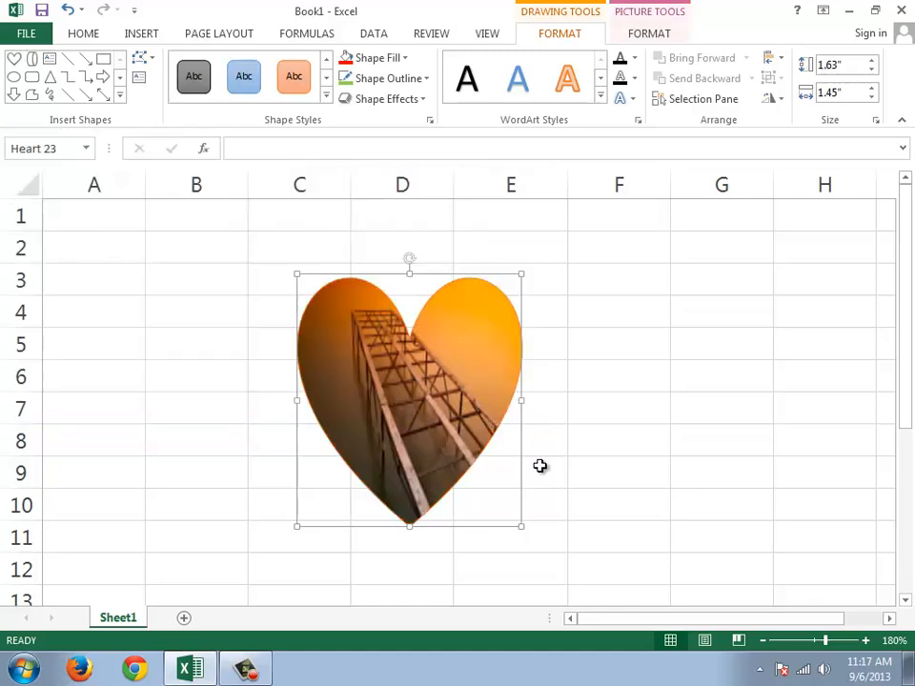
{"action": "key", "text": "ctrl+z"}
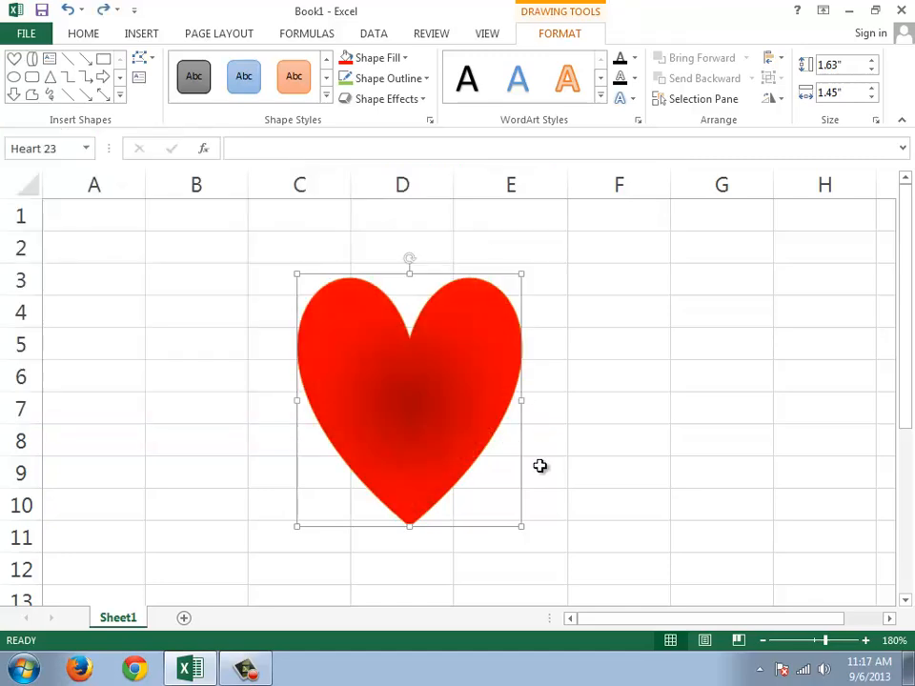
Step: Give the heart a Black, Text 1 outline and apply a raised-edge bevel effect
{"action": "left_click", "coordinate": [425, 80]}
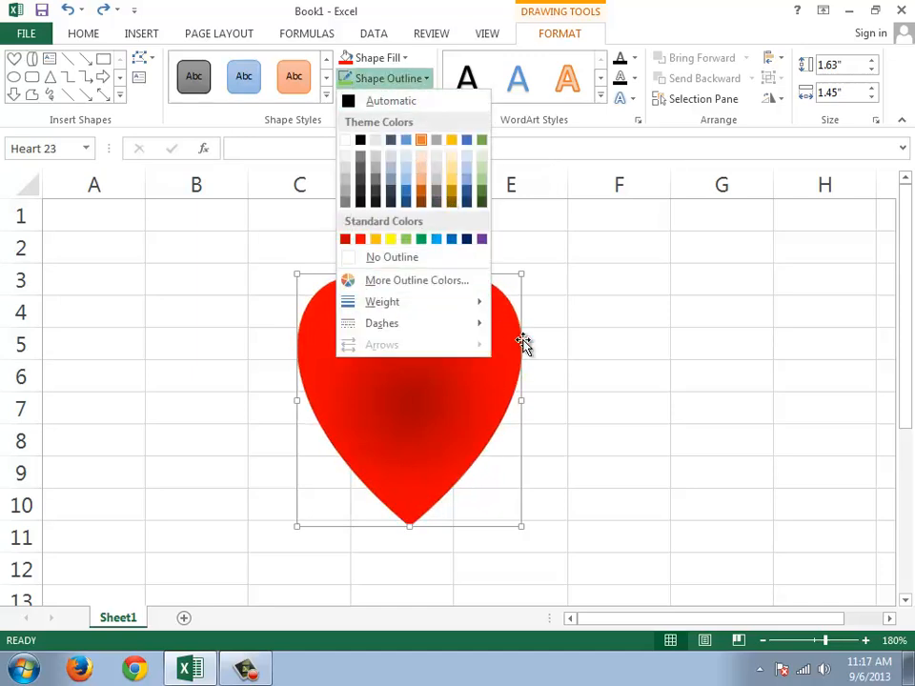
{"action": "left_click", "coordinate": [361, 141]}
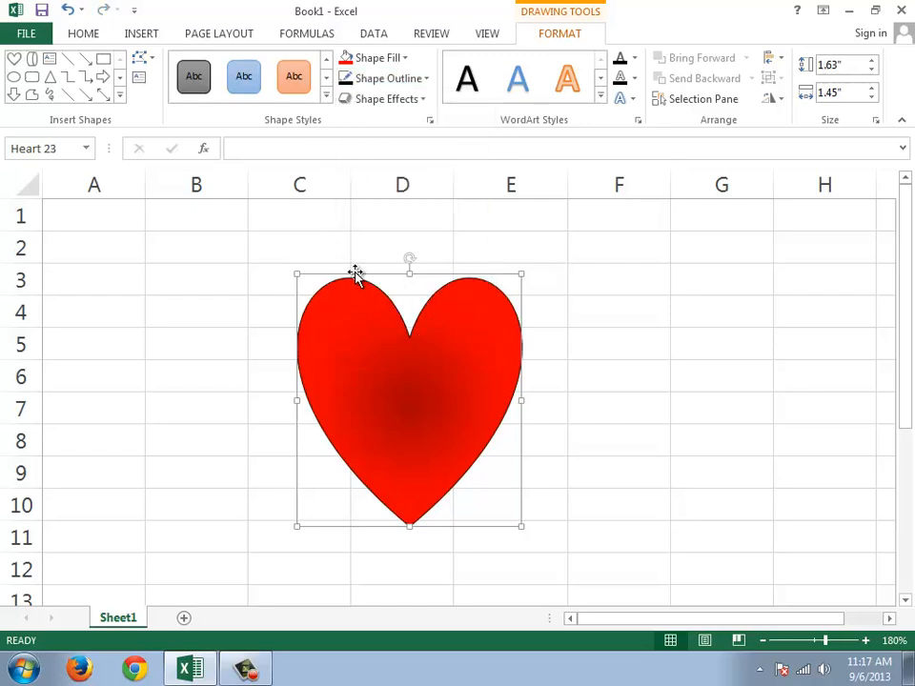
{"action": "left_click", "coordinate": [423, 103]}
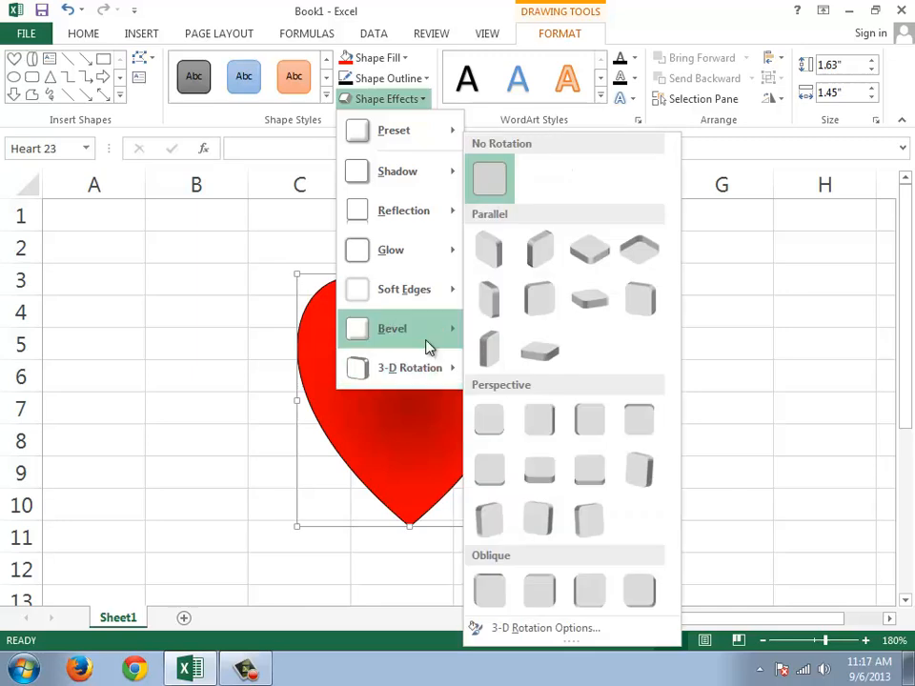
{"action": "mouse_move", "coordinate": [428, 347]}
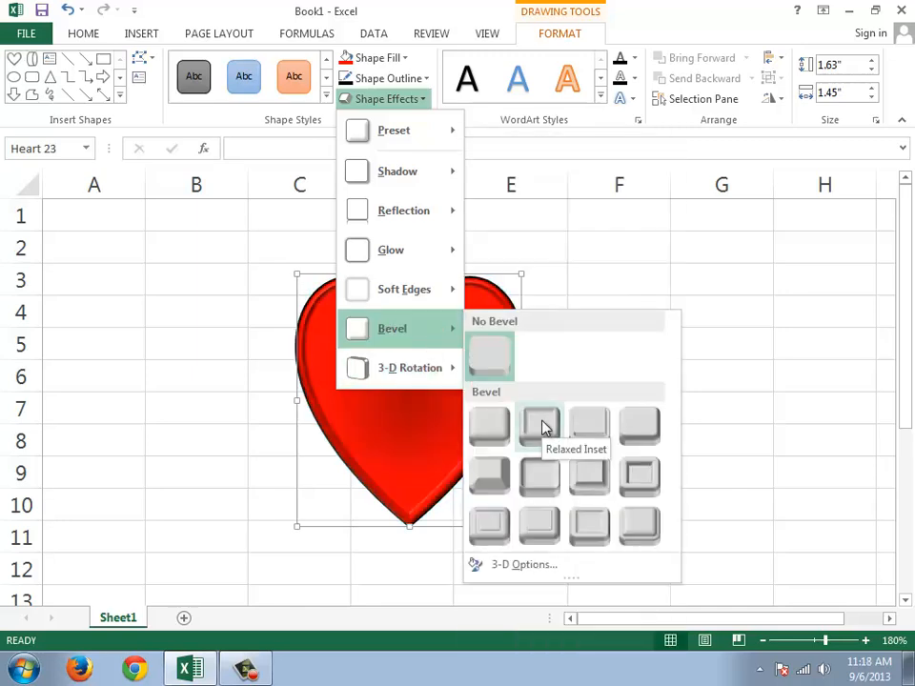
{"action": "left_click", "coordinate": [577, 487]}
Step: Move the heart so that it covers about cells D2 to E10
{"action": "left_click_drag", "start_coordinate": [458, 369], "coordinate": [511, 351]}
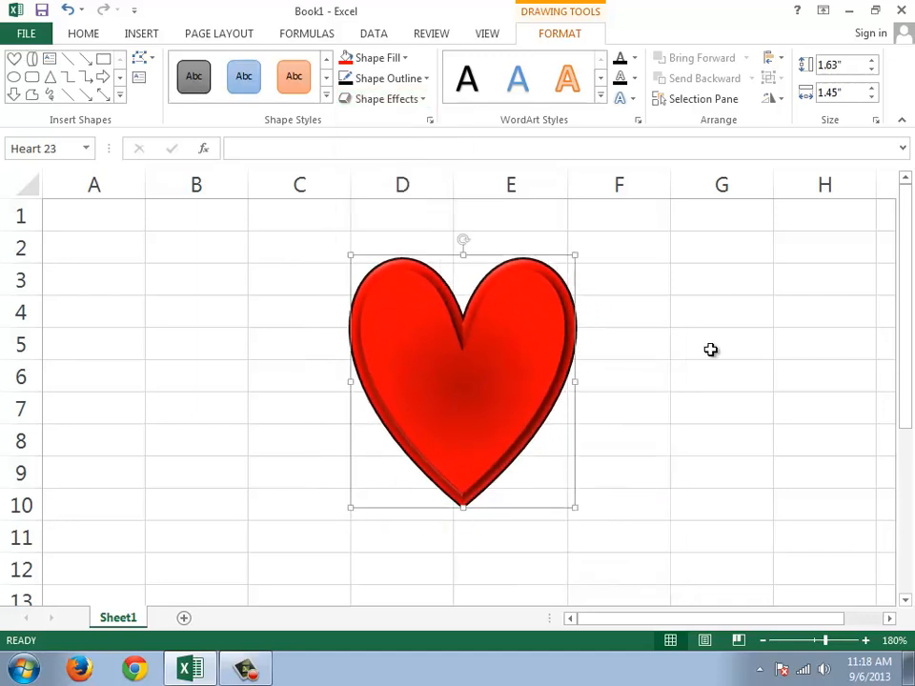
{"action": "left_click", "coordinate": [121, 99]}
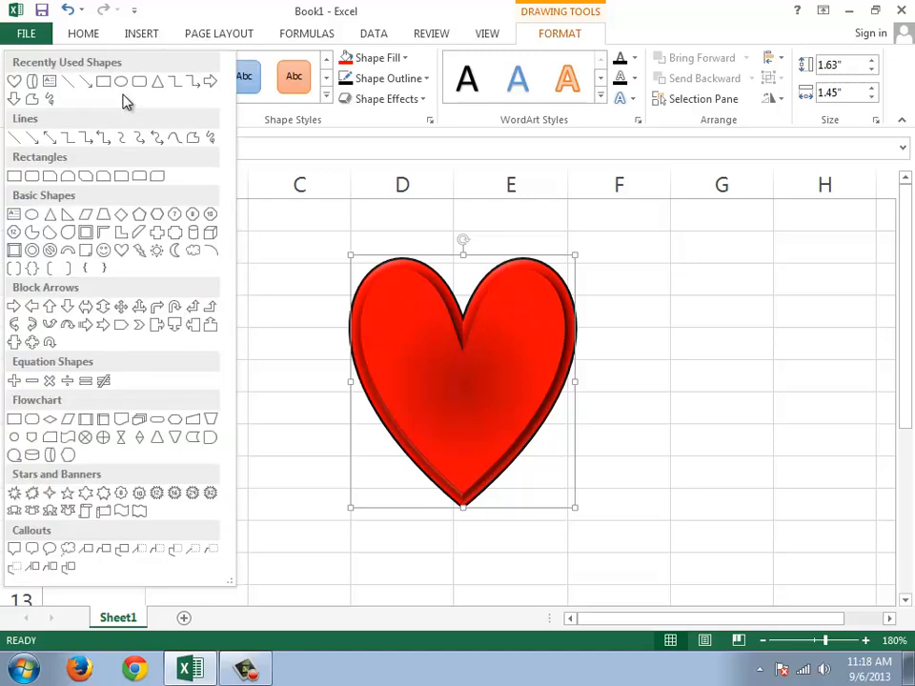
{"action": "left_click", "coordinate": [200, 8]}
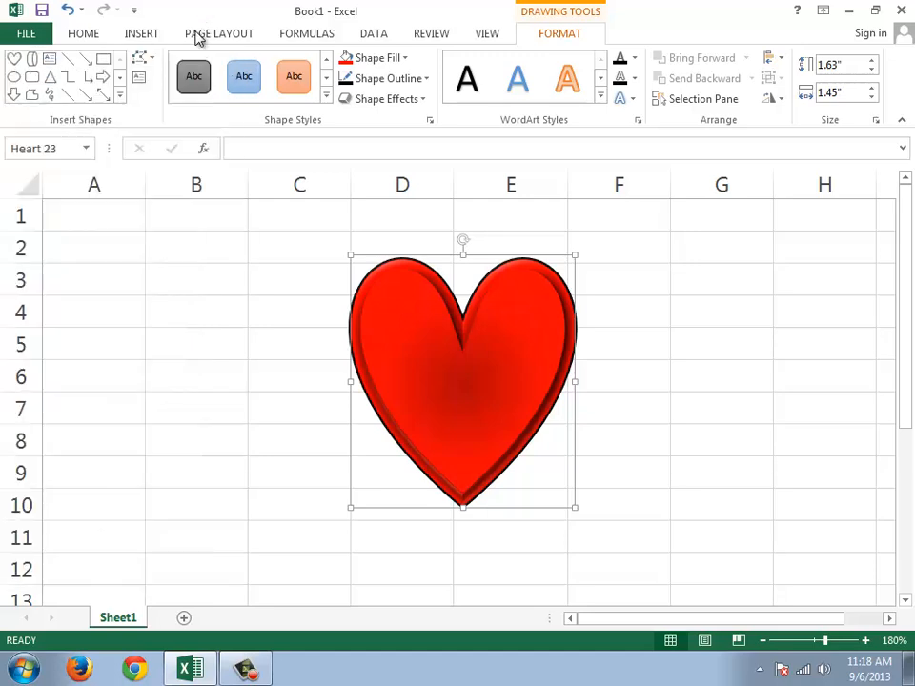
Step: Edit the heart's points to form a flat V shape about 0.93" high and 2.27" wide
{"action": "left_click", "coordinate": [142, 58]}
{"action": "left_click", "coordinate": [162, 103]}
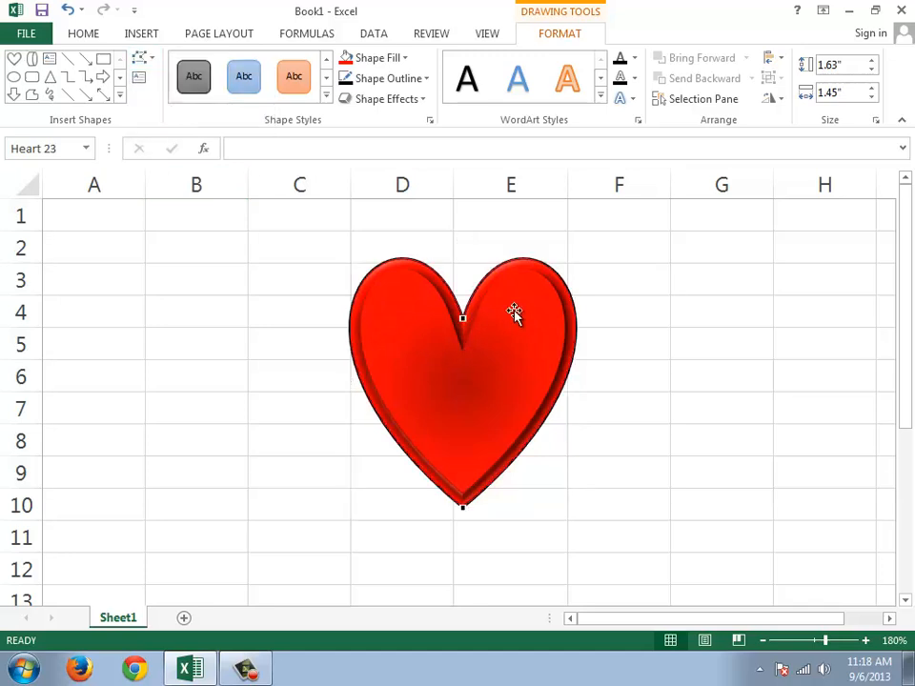
{"action": "left_click_drag", "start_coordinate": [463, 317], "coordinate": [461, 445]}
{"action": "left_click_drag", "start_coordinate": [508, 301], "coordinate": [626, 353]}
{"action": "left_click_drag", "start_coordinate": [416, 302], "coordinate": [220, 352]}
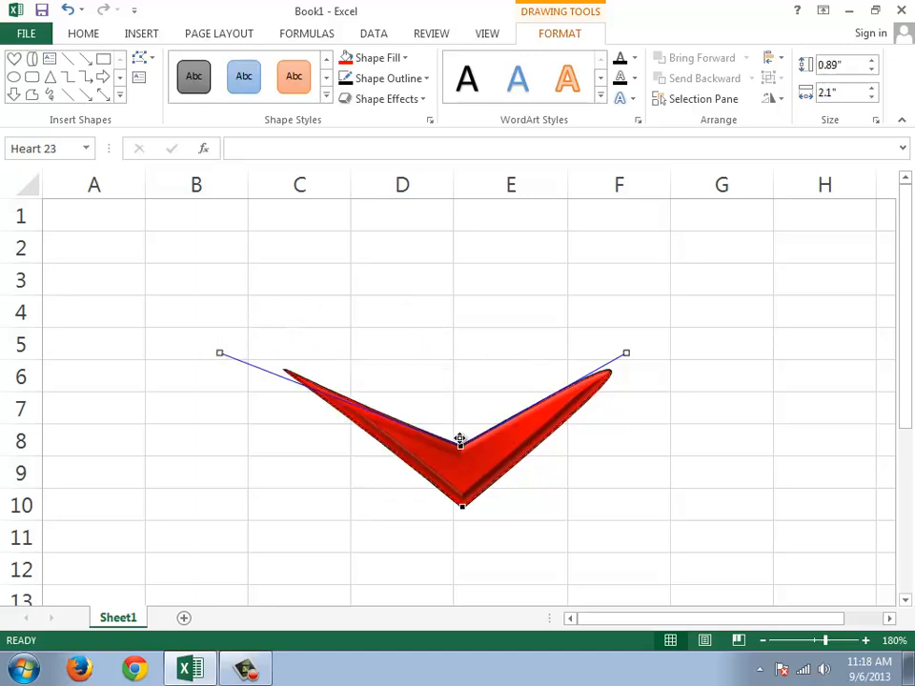
{"action": "left_click_drag", "start_coordinate": [460, 440], "coordinate": [461, 432]}
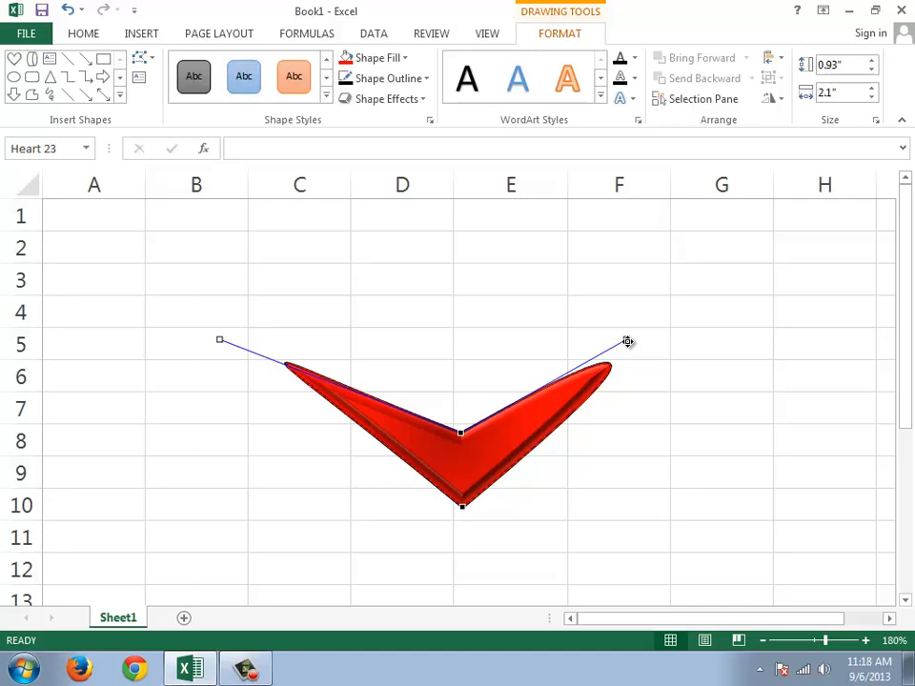
{"action": "left_click_drag", "start_coordinate": [628, 341], "coordinate": [696, 339]}
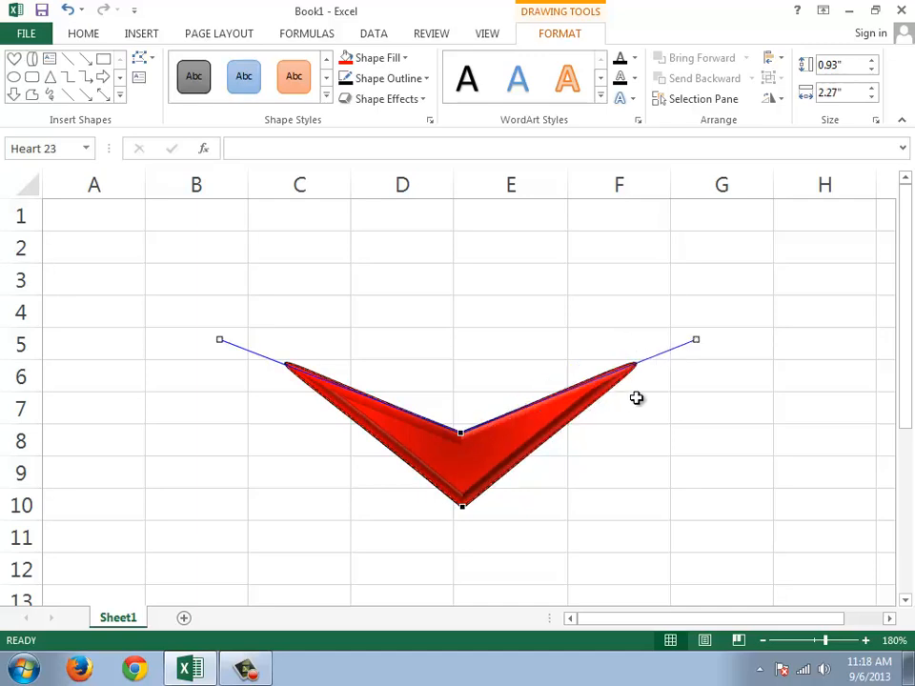
{"action": "left_click", "coordinate": [637, 398]}
Step: Move the V shape so that it covers about cells C3 to F8
{"action": "left_click_drag", "start_coordinate": [480, 473], "coordinate": [448, 401]}
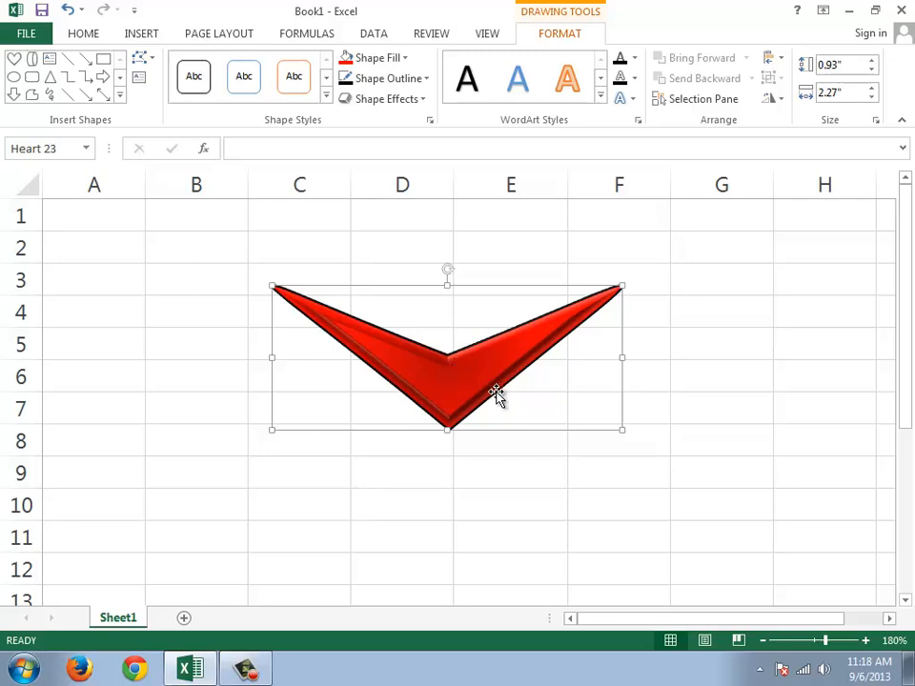
{"action": "left_click", "coordinate": [547, 413]}
{"action": "left_click", "coordinate": [440, 408]}
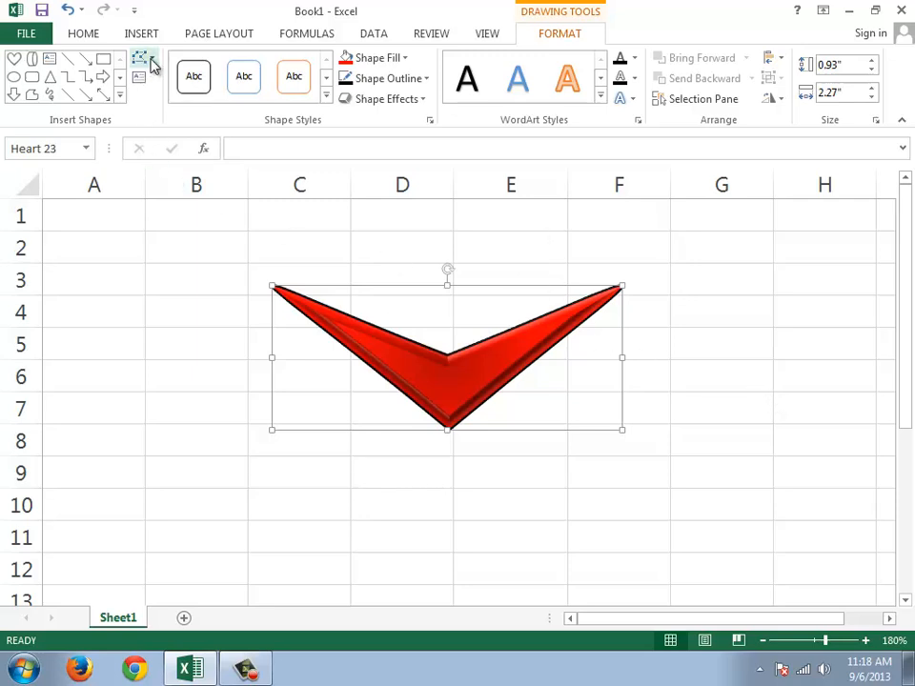
Step: Change the V shape into a sun about 1.31" high and 2.27" wide over about cells B2 to E8
{"action": "left_click", "coordinate": [141, 60]}
{"action": "mouse_move", "coordinate": [184, 92]}
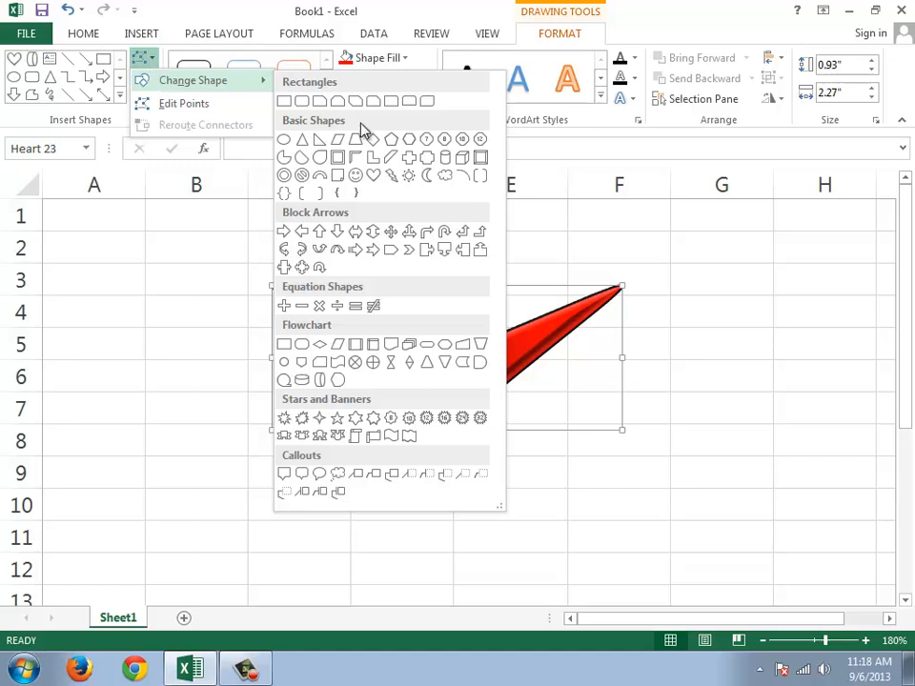
{"action": "left_click", "coordinate": [408, 179]}
{"action": "left_click_drag", "start_coordinate": [468, 343], "coordinate": [395, 359]}
{"action": "left_click_drag", "start_coordinate": [373, 297], "coordinate": [373, 241]}
Step: Edit the points of the sun's central oval to reshape it into a smile-like crescent
{"action": "left_click", "coordinate": [140, 68]}
{"action": "left_click", "coordinate": [166, 107]}
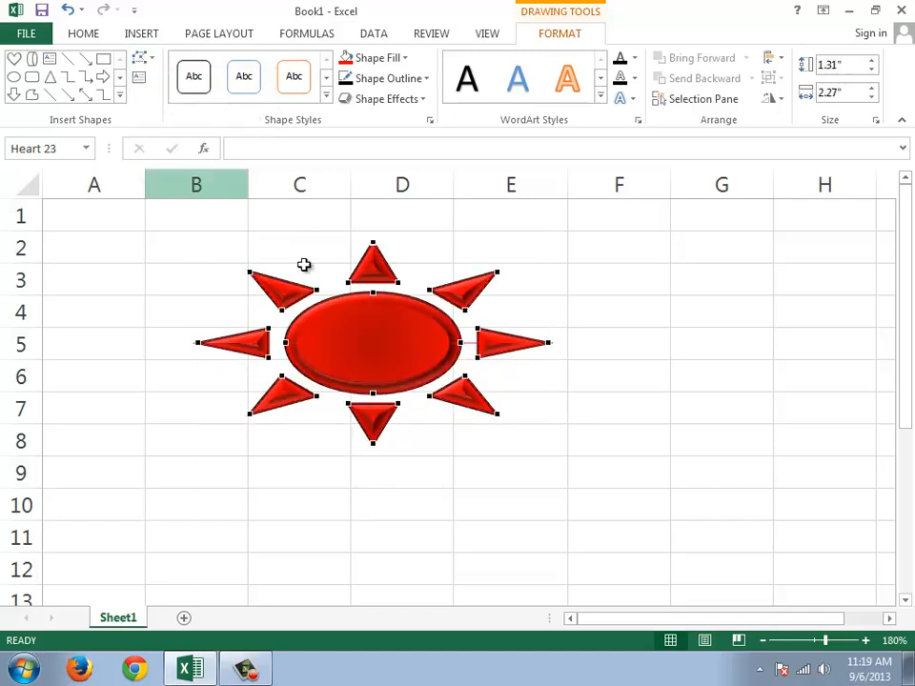
{"action": "left_click_drag", "start_coordinate": [373, 292], "coordinate": [371, 363]}
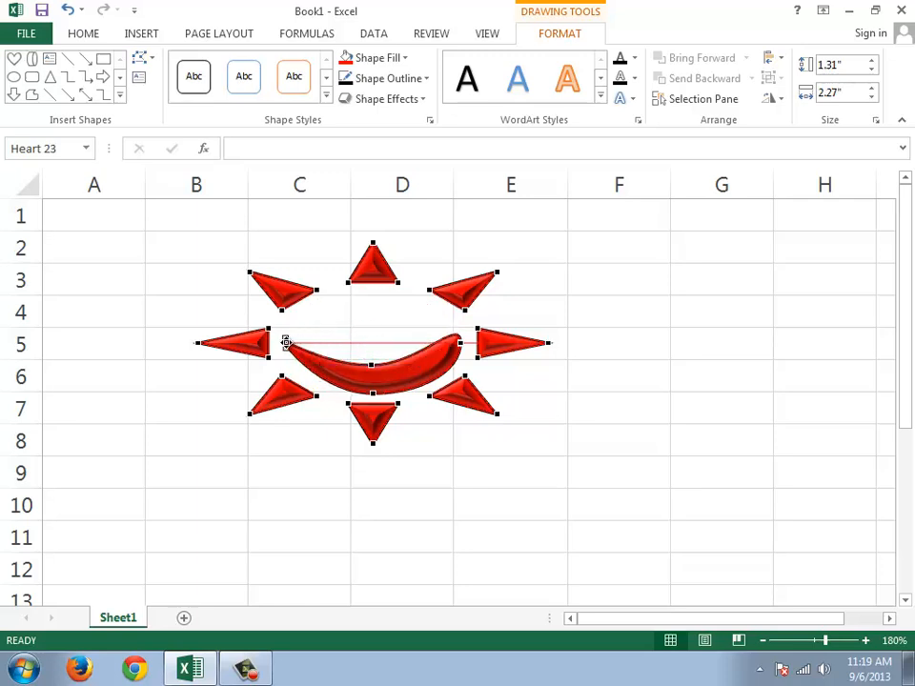
{"action": "left_click_drag", "start_coordinate": [286, 343], "coordinate": [296, 344]}
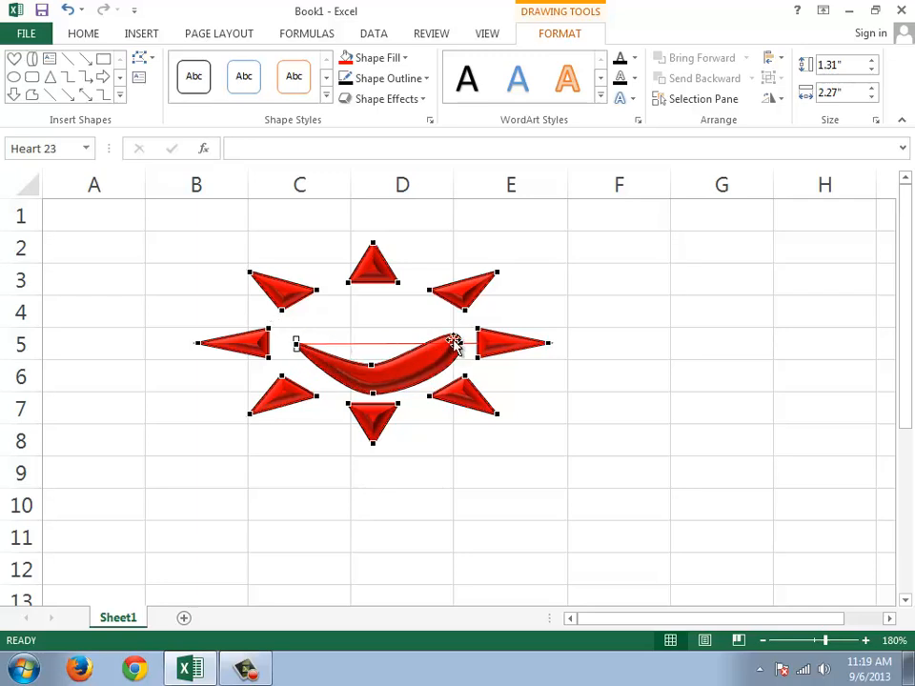
{"action": "mouse_move", "coordinate": [459, 343]}
{"action": "left_mouse_down"}
{"action": "mouse_move", "coordinate": [416, 333]}
{"action": "mouse_move", "coordinate": [416, 350]}
{"action": "mouse_move", "coordinate": [436, 378]}
{"action": "mouse_move", "coordinate": [461, 340]}
{"action": "left_mouse_up"}
{"action": "left_click", "coordinate": [557, 323]}
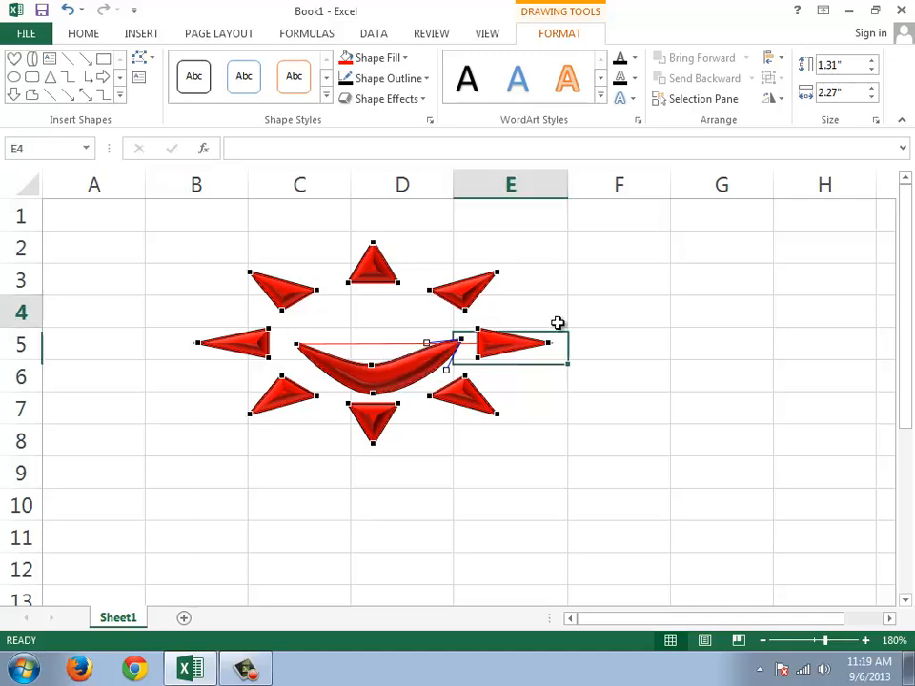
{"action": "left_click", "coordinate": [557, 400]}
{"action": "left_click", "coordinate": [481, 391]}
{"action": "left_click", "coordinate": [592, 386]}
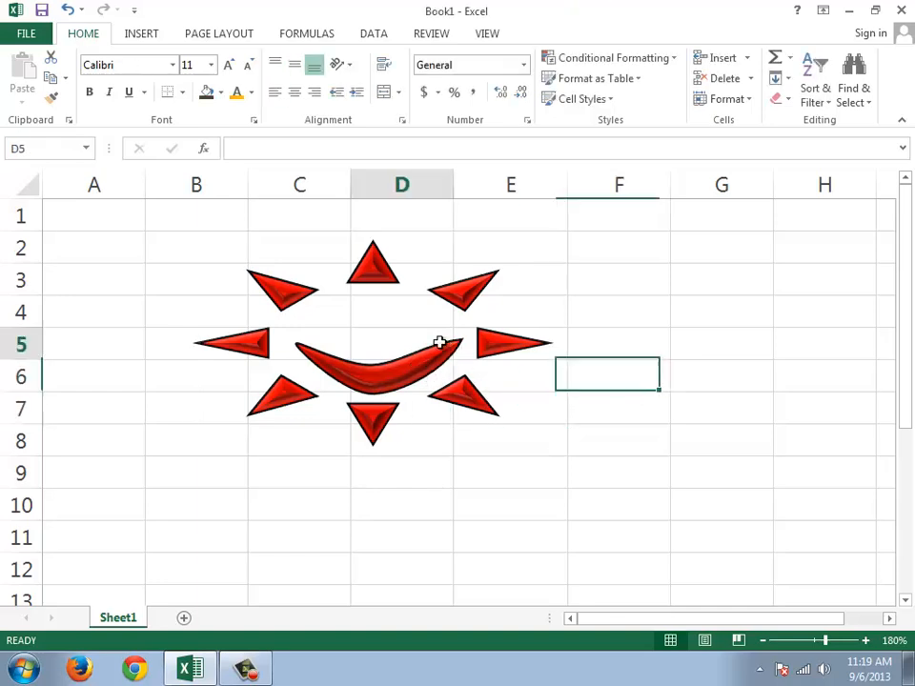
{"action": "left_click", "coordinate": [440, 340]}
Step: Apply the gold filled shape style with a light outline to the edited sun shape
{"action": "left_click", "coordinate": [401, 370]}
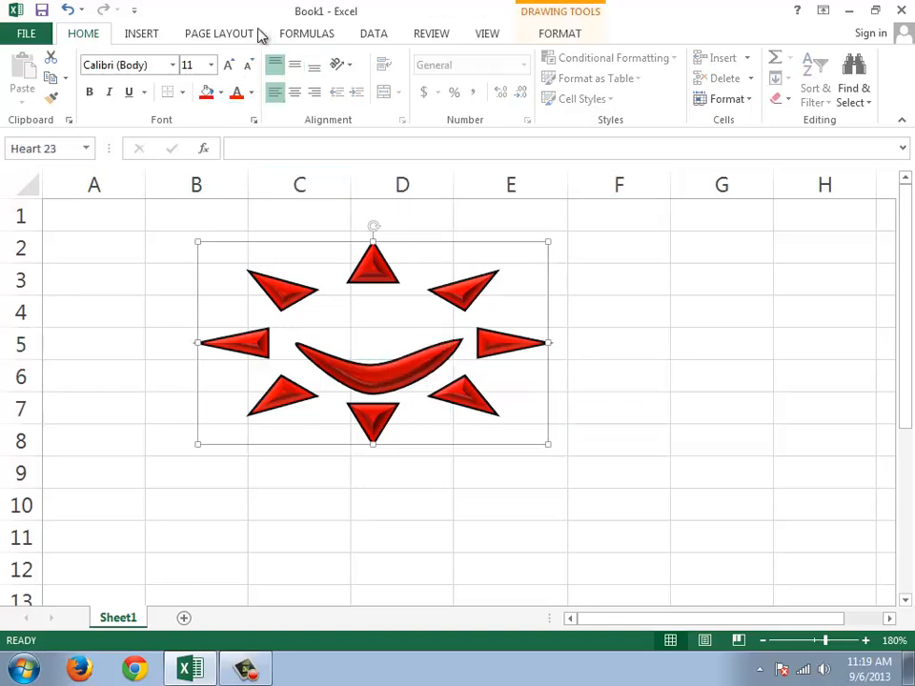
{"action": "left_click", "coordinate": [557, 34]}
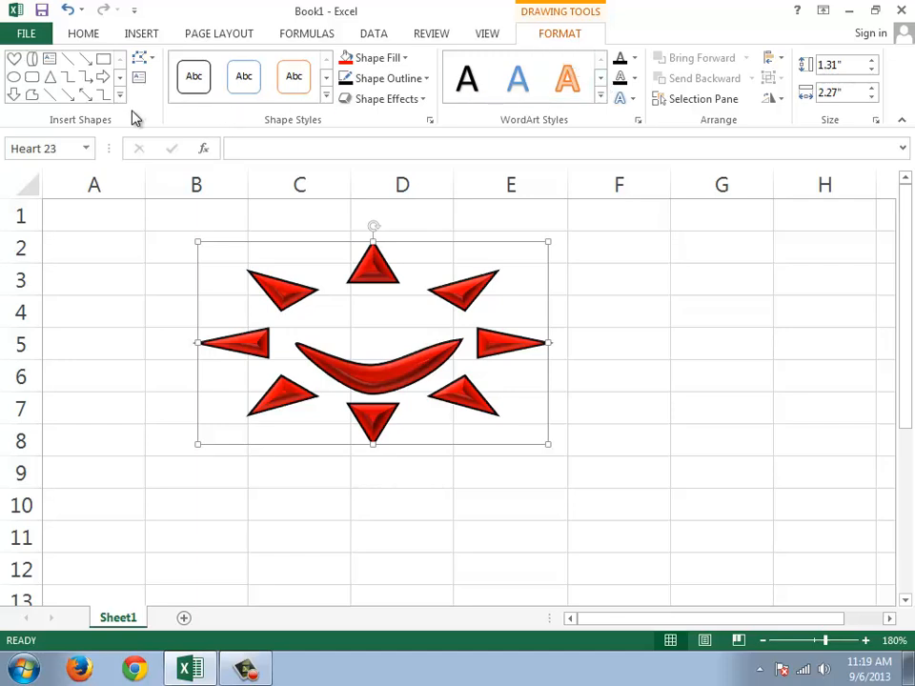
{"action": "left_click", "coordinate": [326, 102]}
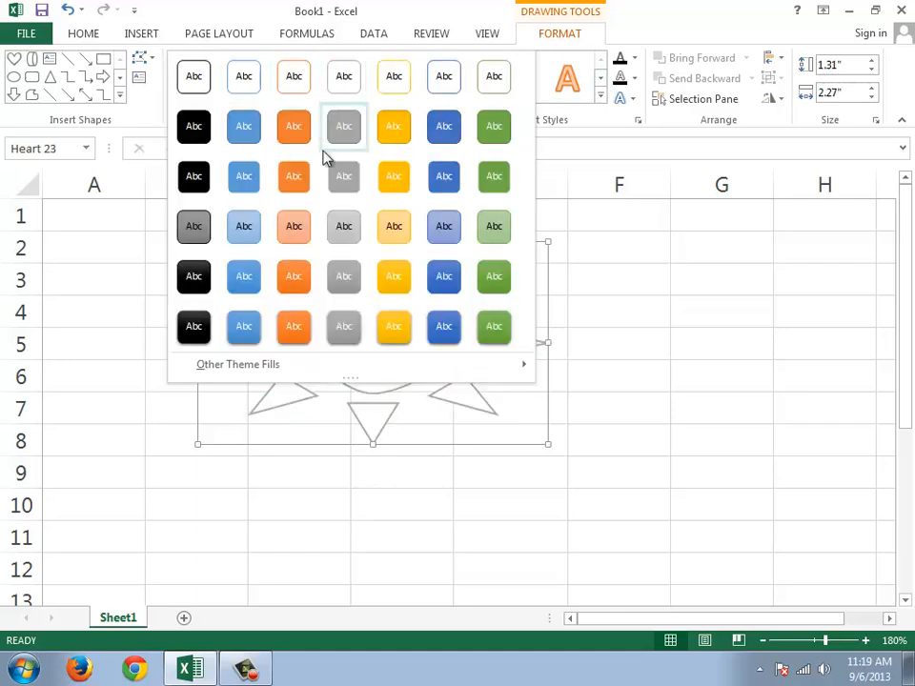
{"action": "left_click", "coordinate": [393, 175]}
{"action": "left_click", "coordinate": [419, 99]}
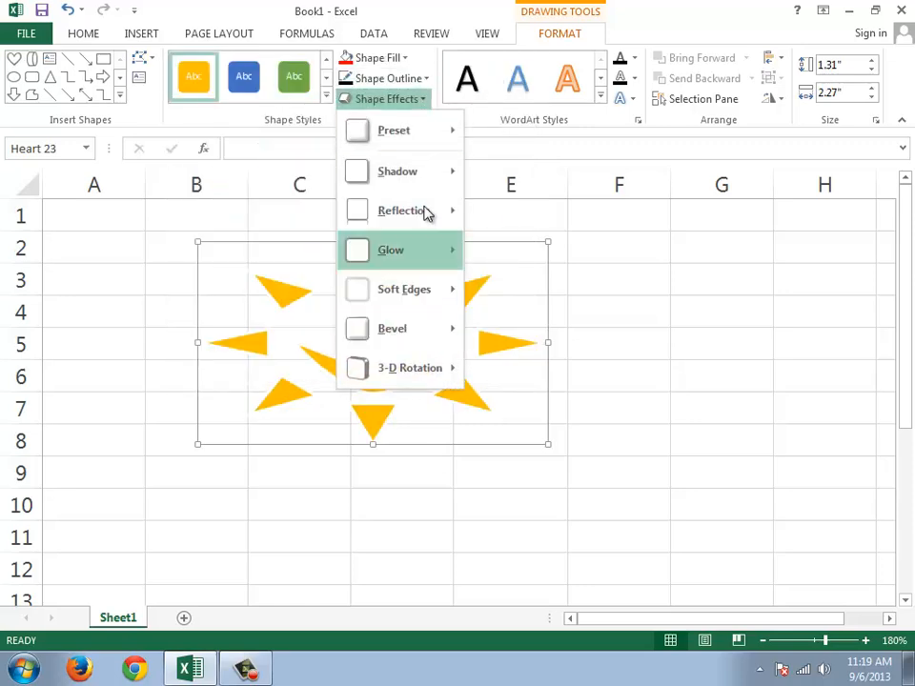
{"action": "left_click", "coordinate": [661, 15]}
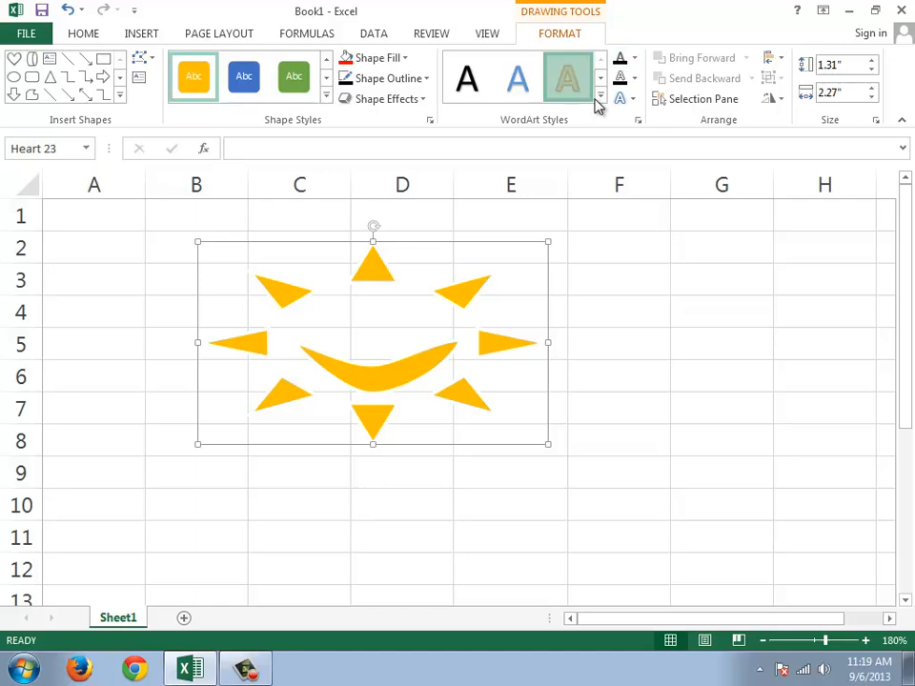
{"action": "left_click", "coordinate": [601, 99]}
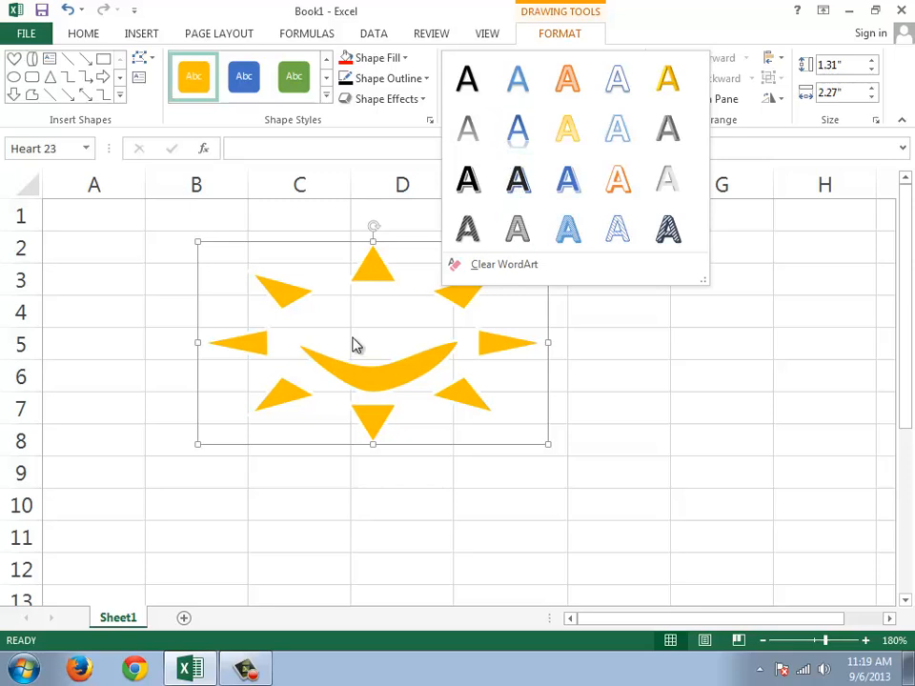
{"action": "left_click", "coordinate": [369, 380]}
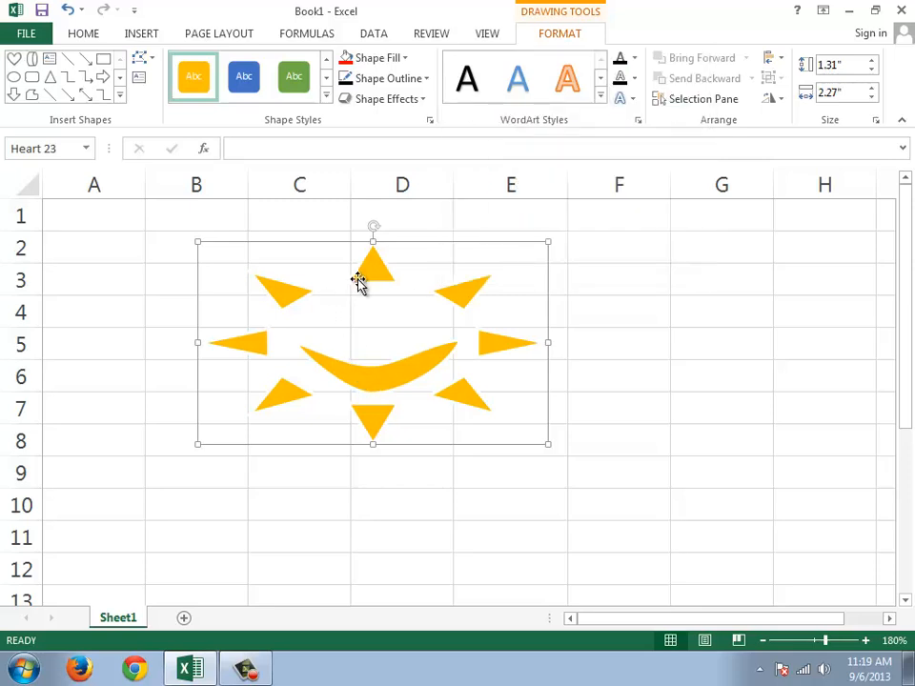
{"action": "left_click", "coordinate": [349, 332]}
{"action": "left_click", "coordinate": [381, 271]}
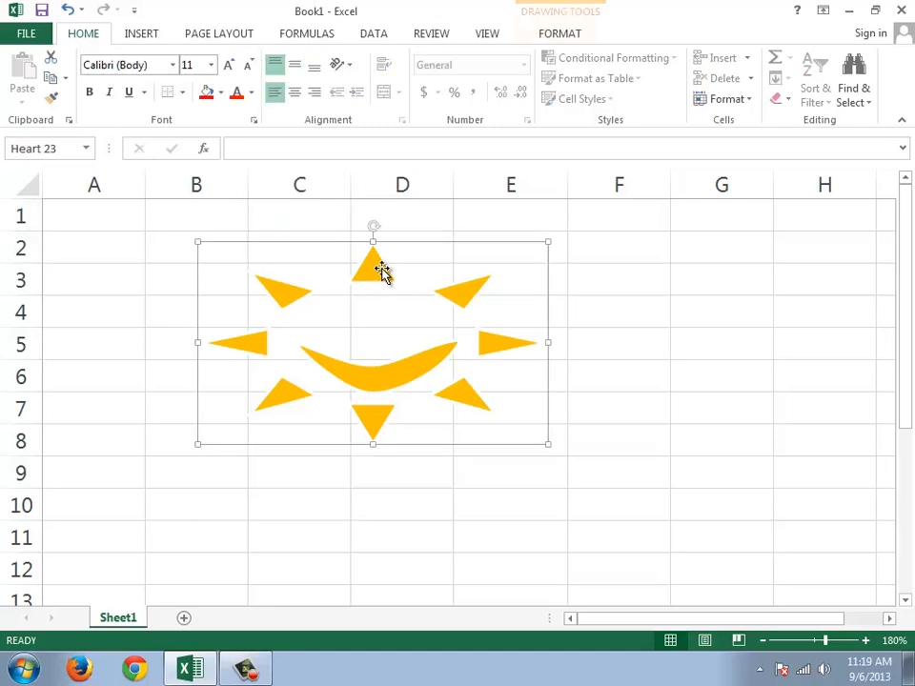
Step: Add the text "i HATE YOU" to the sun shape
{"action": "right_click", "coordinate": [379, 268]}
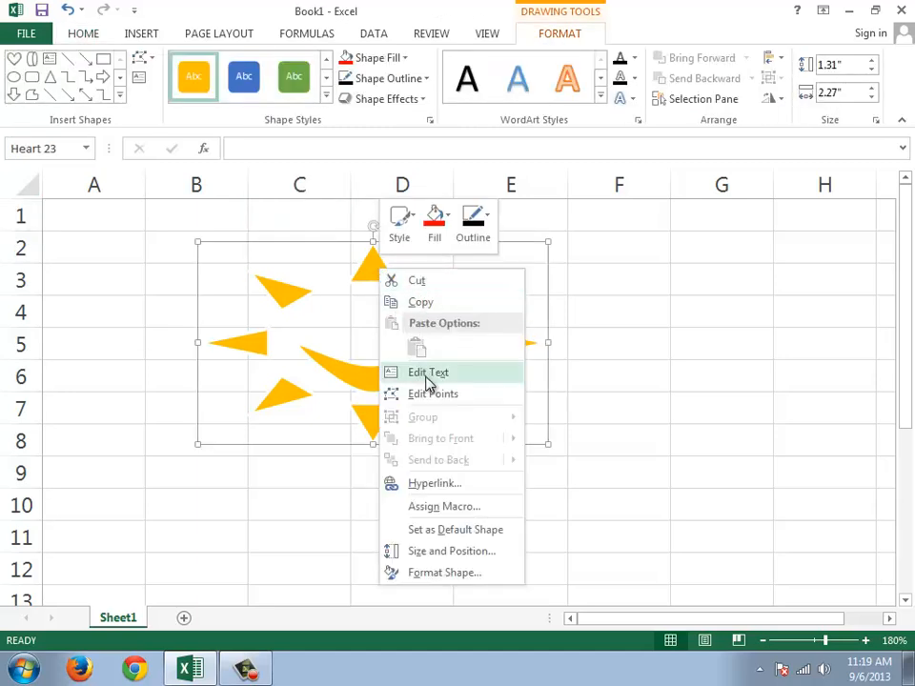
{"action": "left_click", "coordinate": [428, 373]}
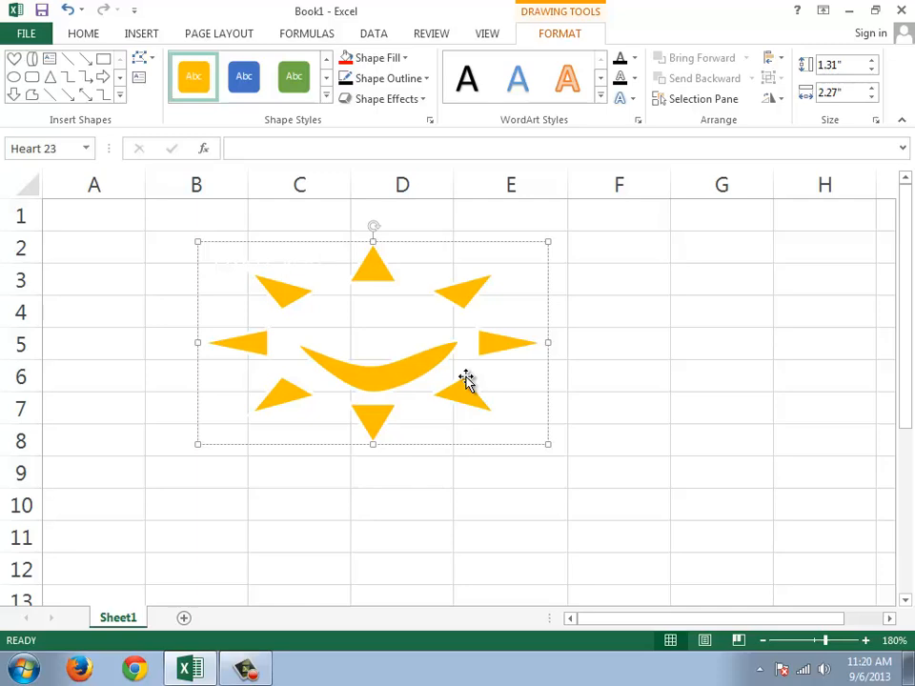
{"action": "left_click", "coordinate": [325, 267]}
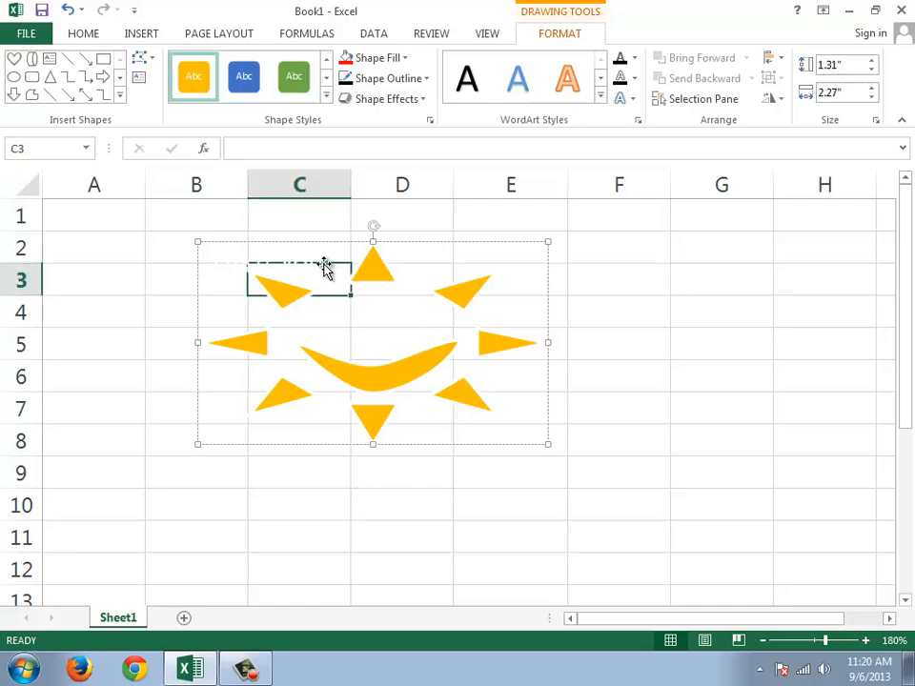
{"action": "left_click", "coordinate": [309, 262]}
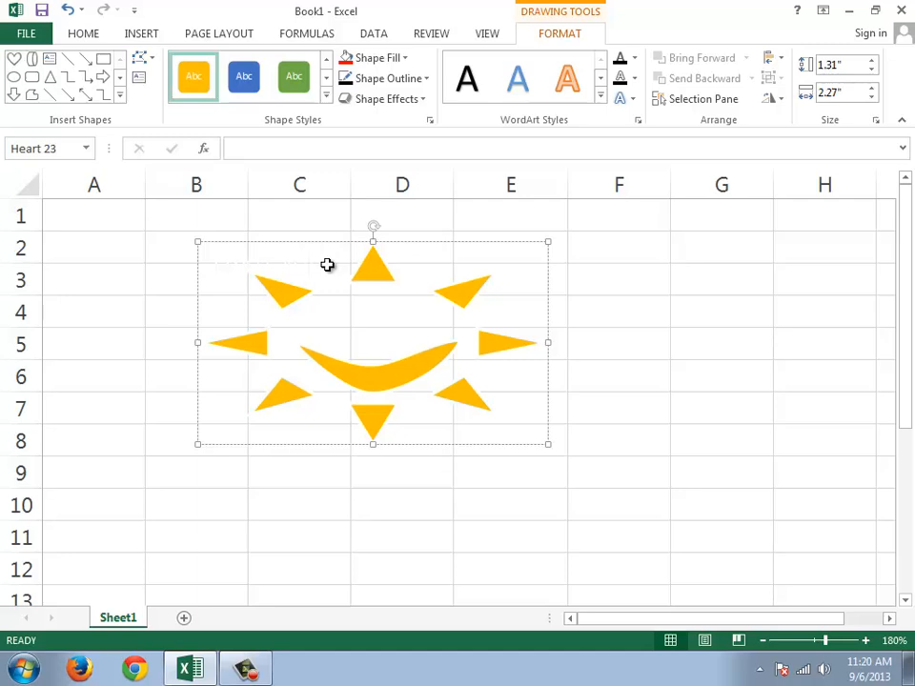
{"action": "left_click", "coordinate": [306, 267]}
Step: Color the sun shape's text "i HATE YOU" red
{"action": "left_click_drag", "start_coordinate": [230, 259], "coordinate": [337, 261]}
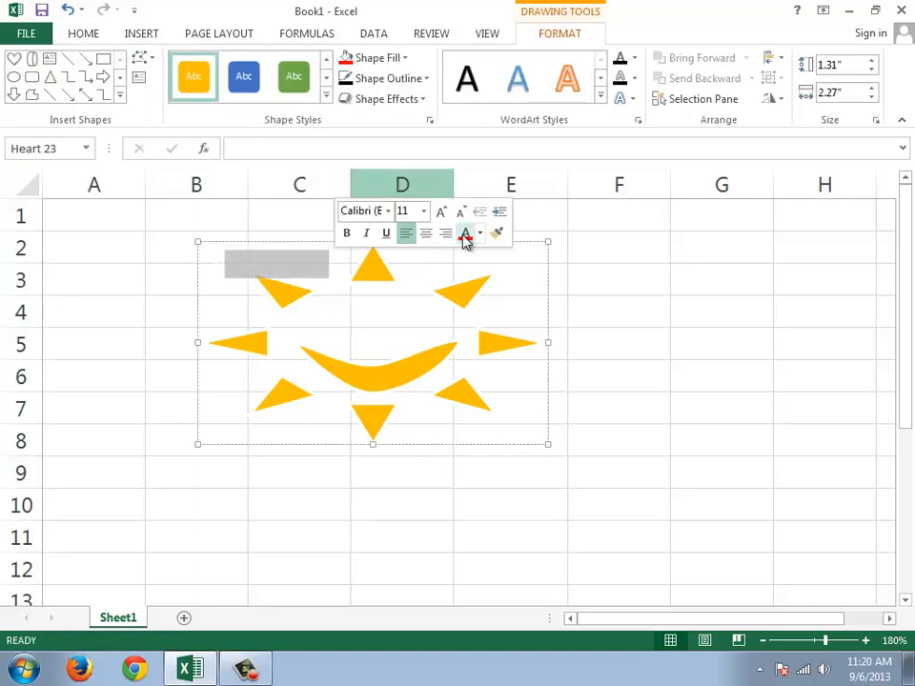
{"action": "left_click", "coordinate": [465, 235]}
{"action": "left_click", "coordinate": [226, 266]}
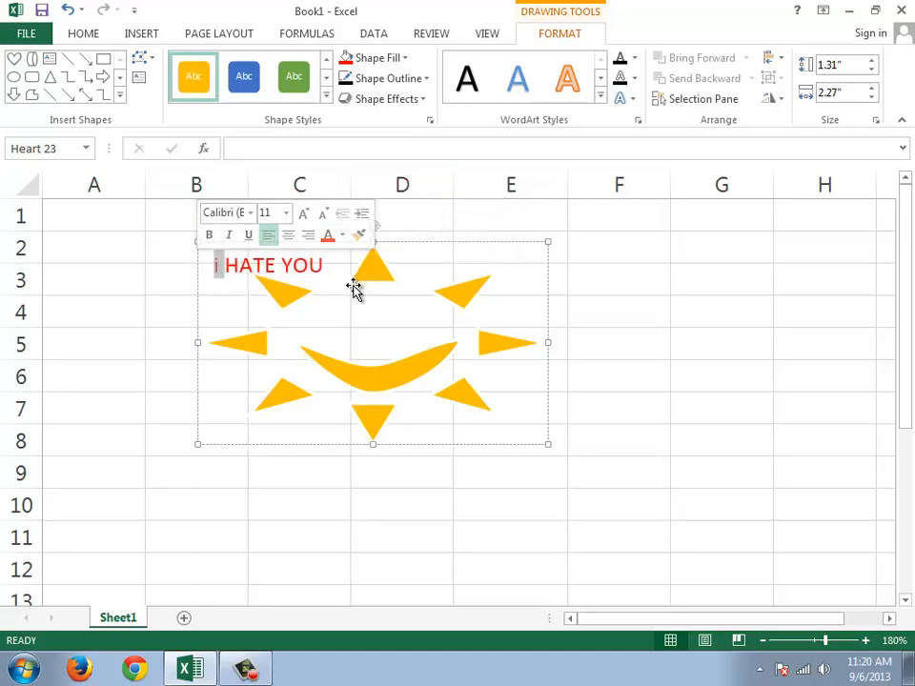
{"action": "type", "text": "i"}
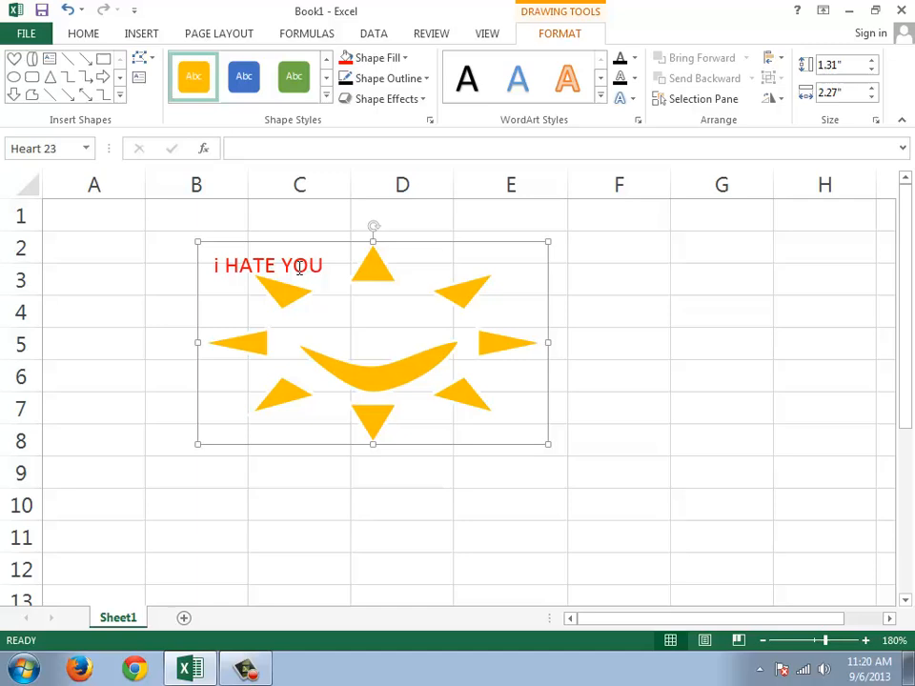
{"action": "left_click", "coordinate": [739, 374]}
{"action": "left_click", "coordinate": [325, 351]}
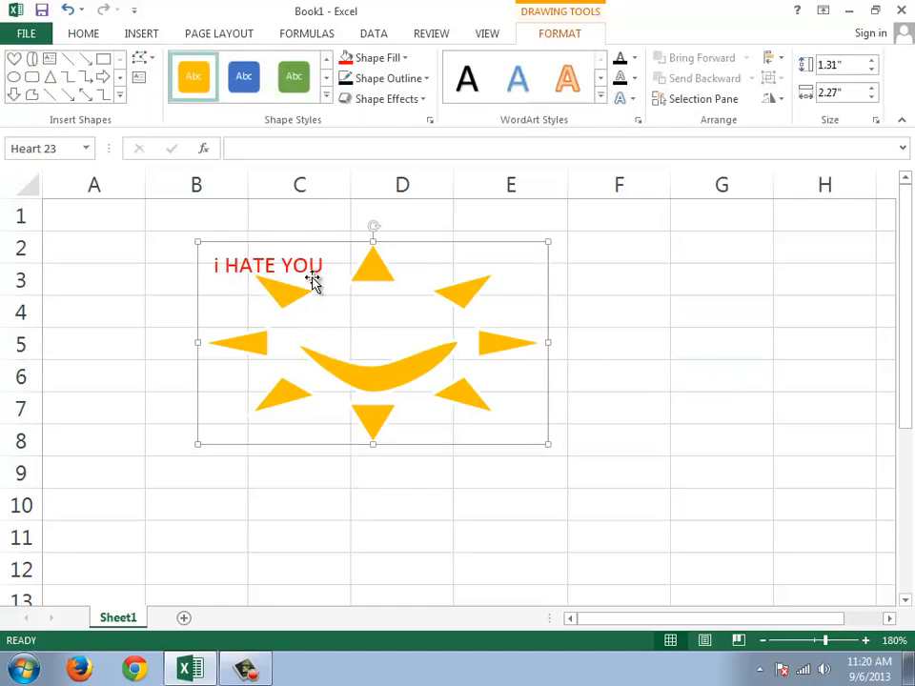
Step: Apply the WordArt style with white fill, orange outline and hard shadow to the sun shape's text
{"action": "left_click", "coordinate": [601, 95]}
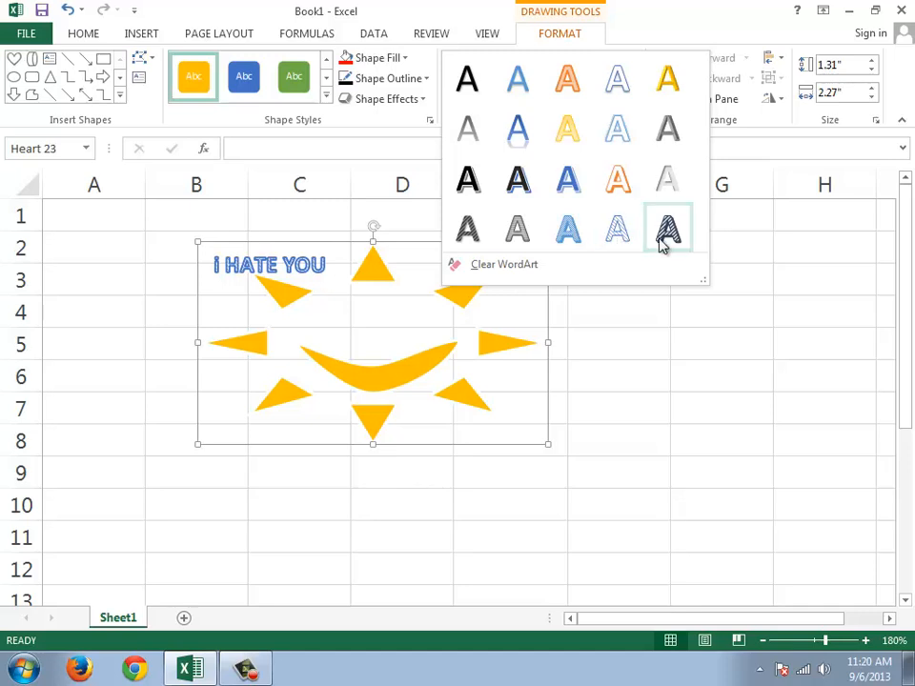
{"action": "left_click", "coordinate": [619, 184]}
Step: Look through the text effects for the sun's text and preview the arched warp transform
{"action": "left_click", "coordinate": [621, 98]}
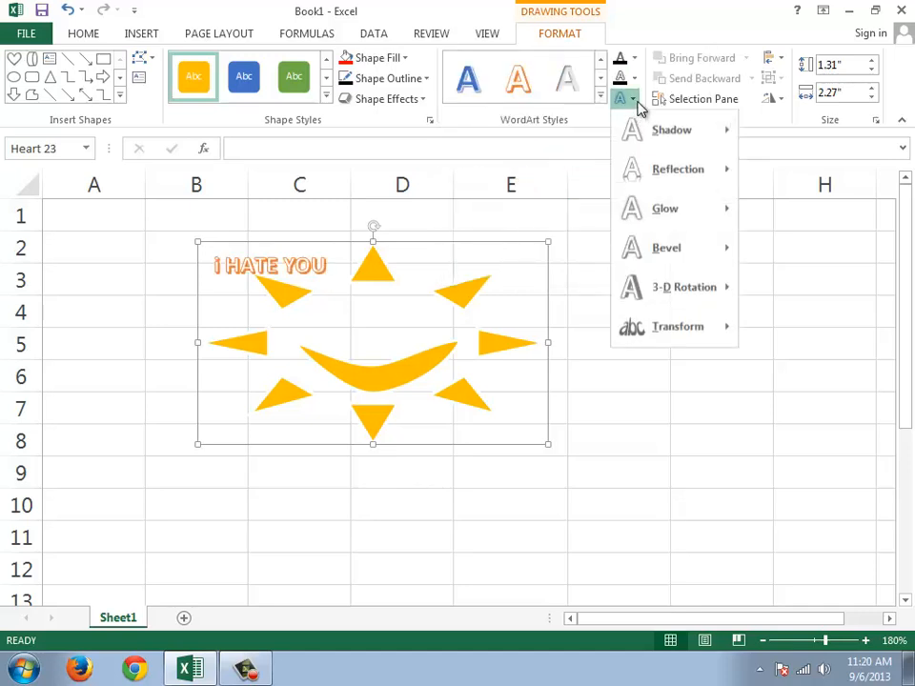
{"action": "mouse_move", "coordinate": [655, 173]}
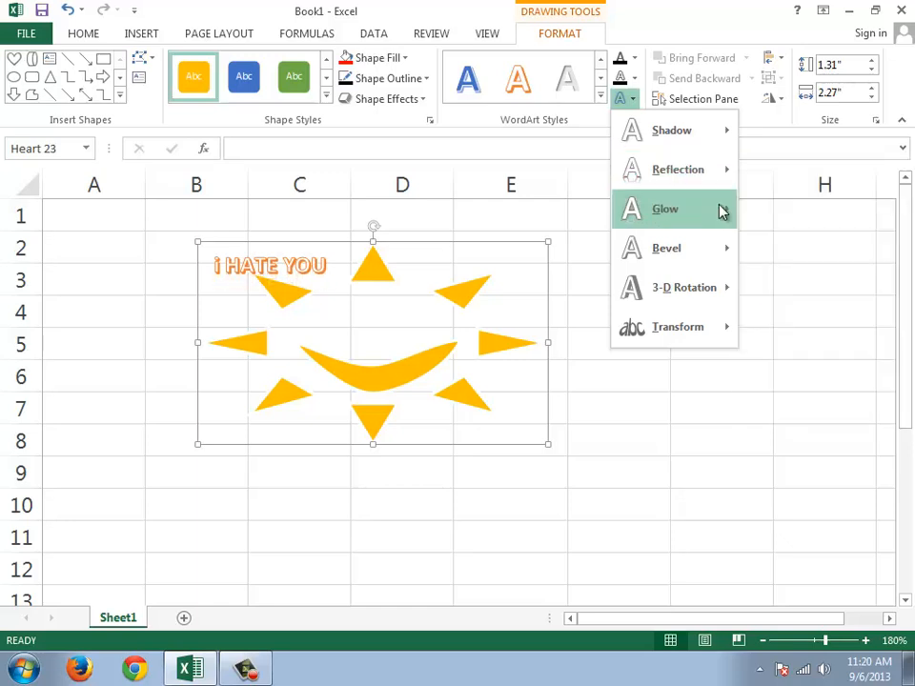
{"action": "mouse_move", "coordinate": [721, 211]}
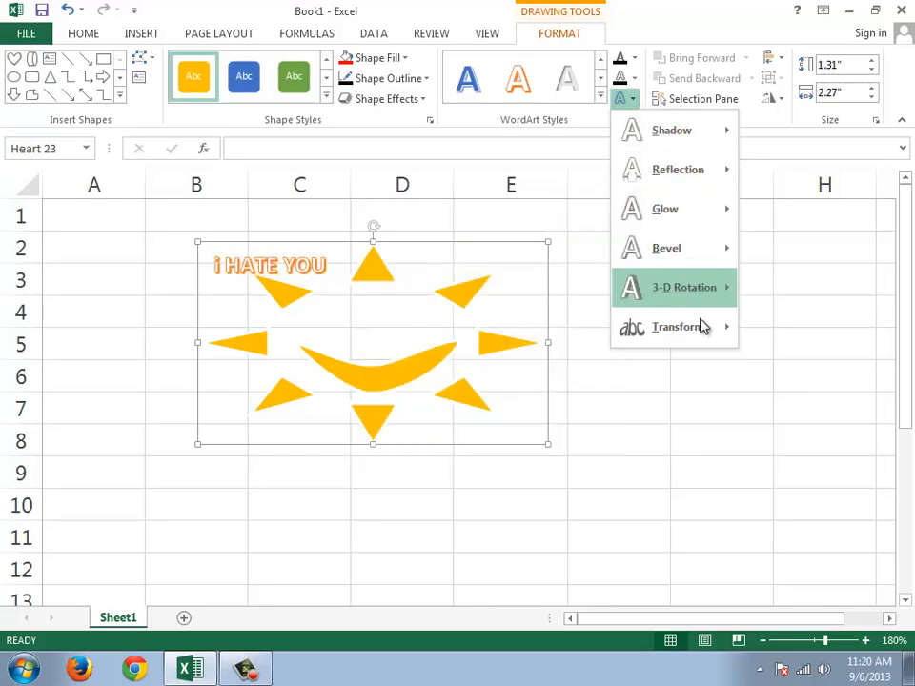
{"action": "mouse_move", "coordinate": [704, 329]}
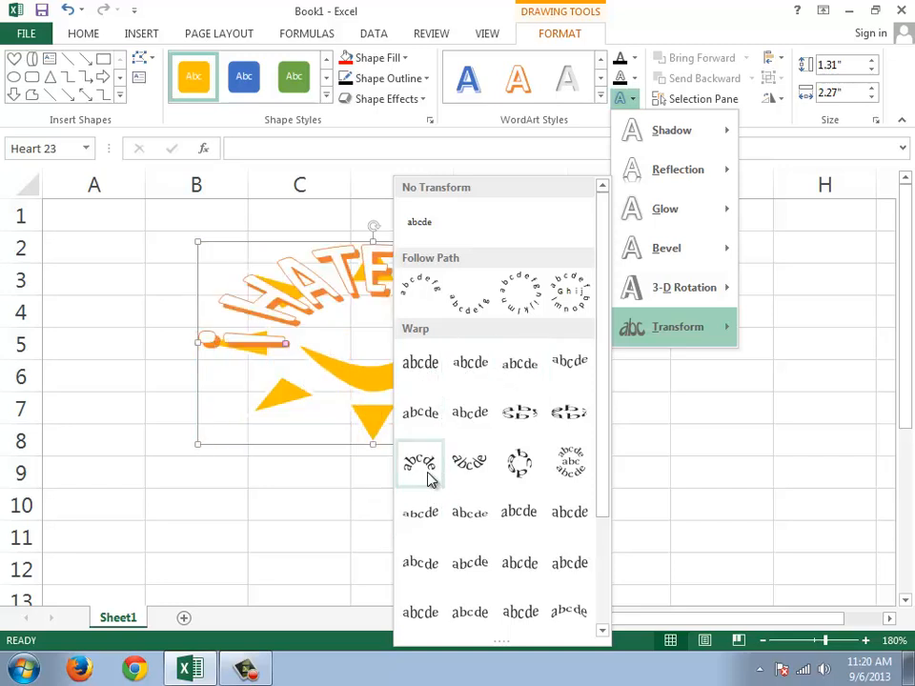
{"action": "left_click", "coordinate": [333, 250]}
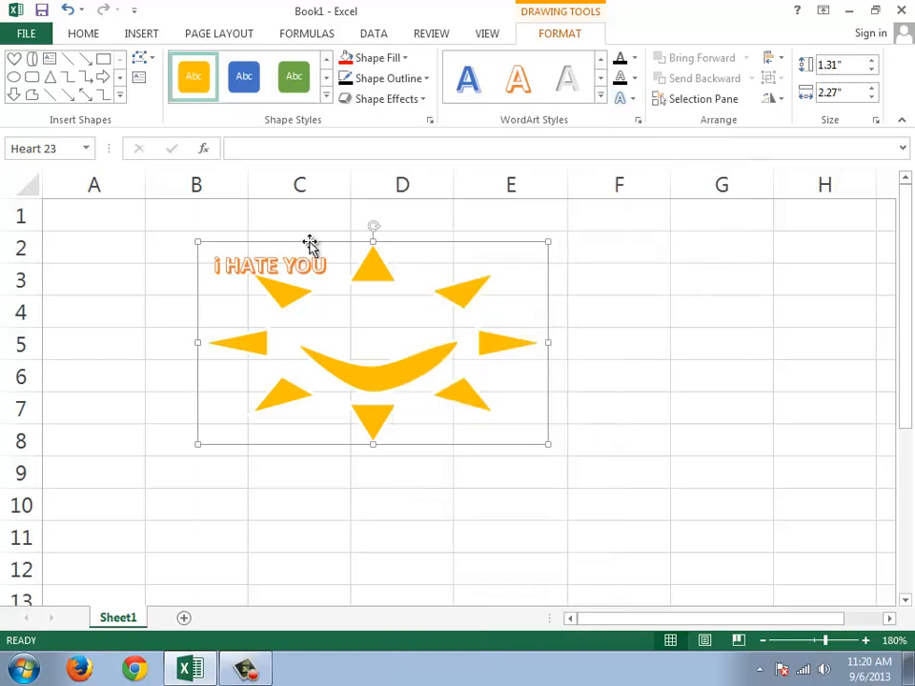
Step: Move the sun shape to columns A through D and try a warp transform on its text, undoing the transform
{"action": "left_click_drag", "start_coordinate": [205, 241], "coordinate": [149, 242]}
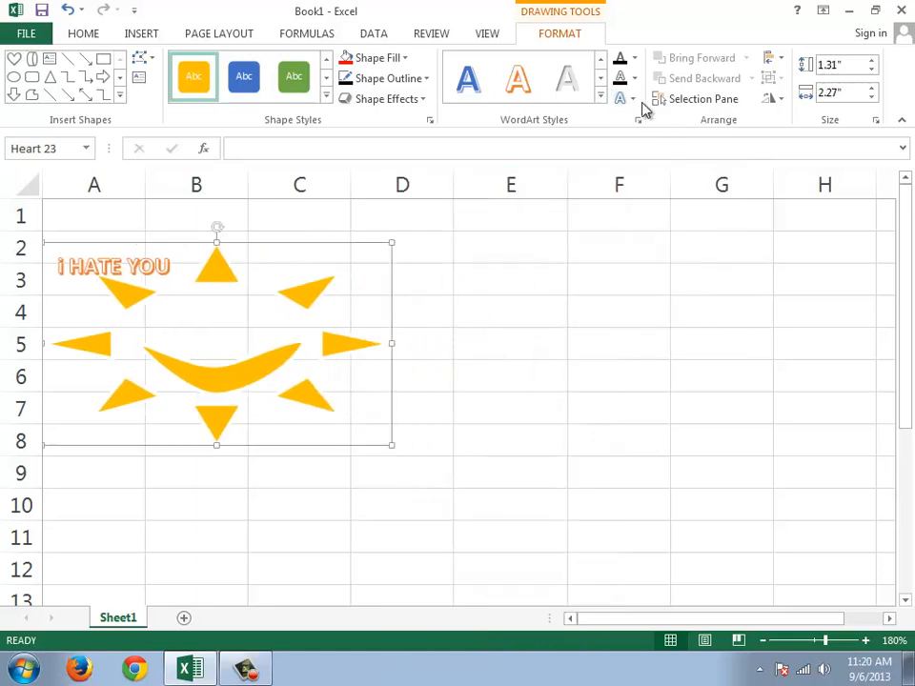
{"action": "left_click", "coordinate": [631, 99]}
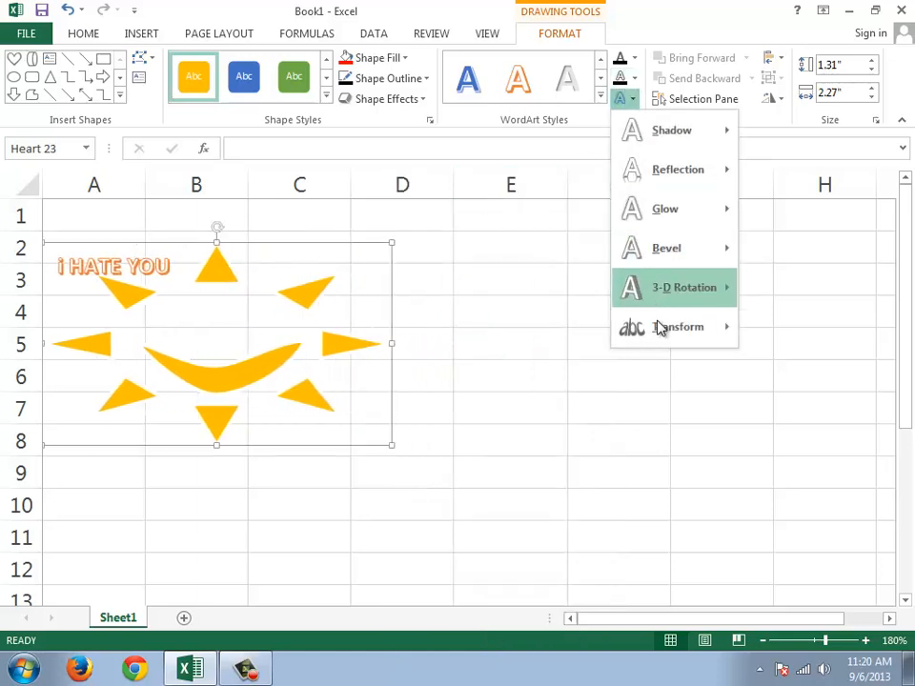
{"action": "mouse_move", "coordinate": [660, 330]}
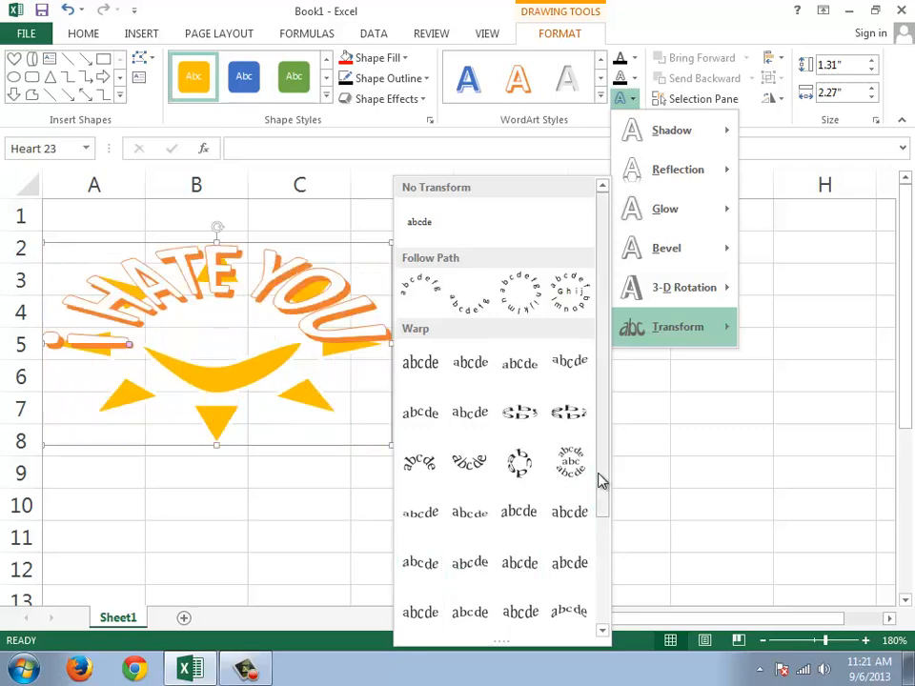
{"action": "left_click_drag", "start_coordinate": [601, 482], "coordinate": [598, 595]}
{"action": "left_click", "coordinate": [570, 569]}
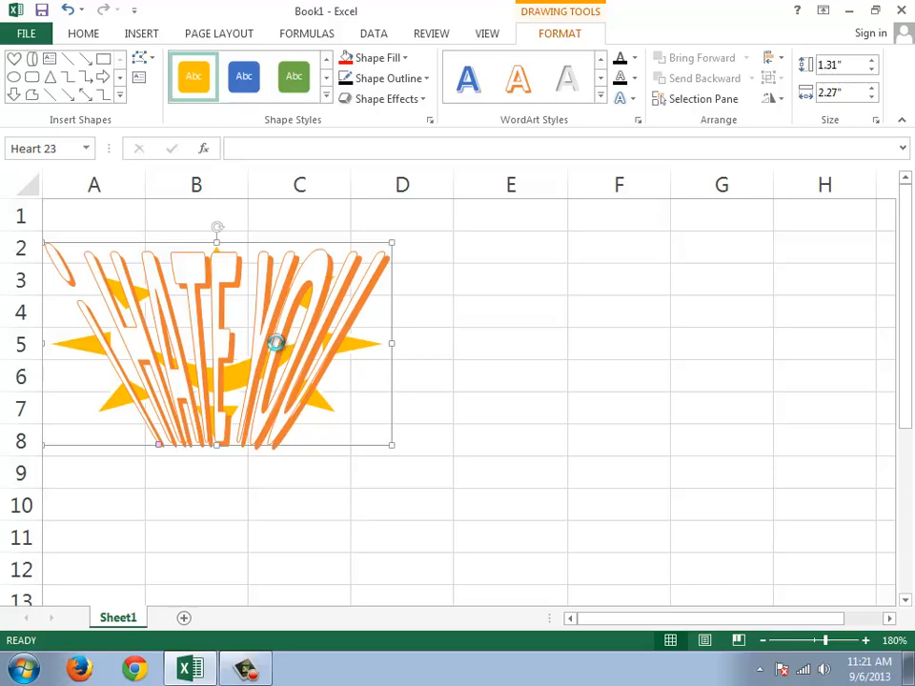
{"action": "key", "text": "ctrl+z"}
Step: Examine the 3-D rotation effects and the outline color options available for the sun's text
{"action": "left_click", "coordinate": [629, 99]}
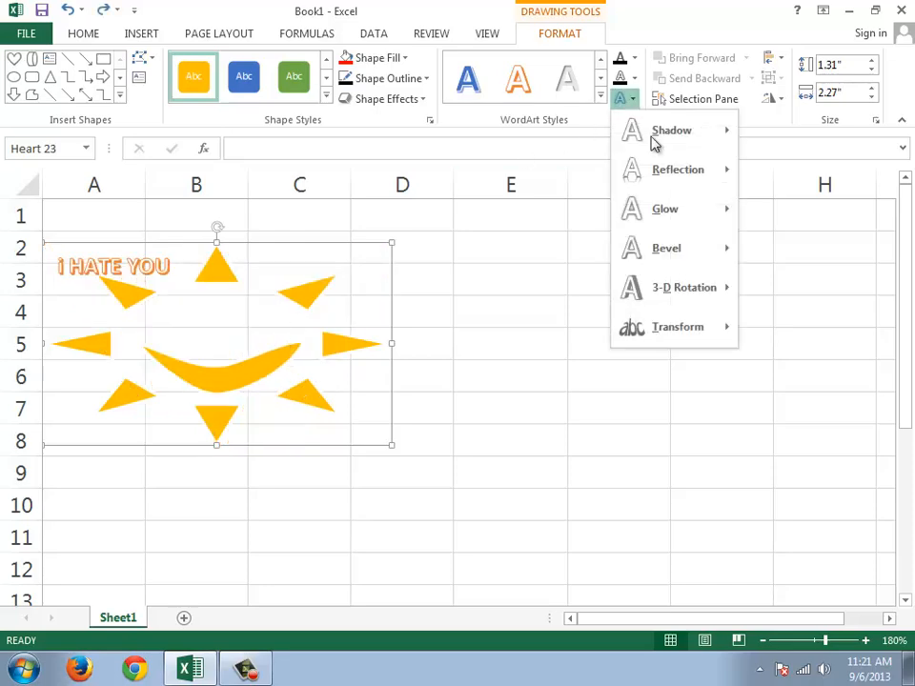
{"action": "mouse_move", "coordinate": [649, 292]}
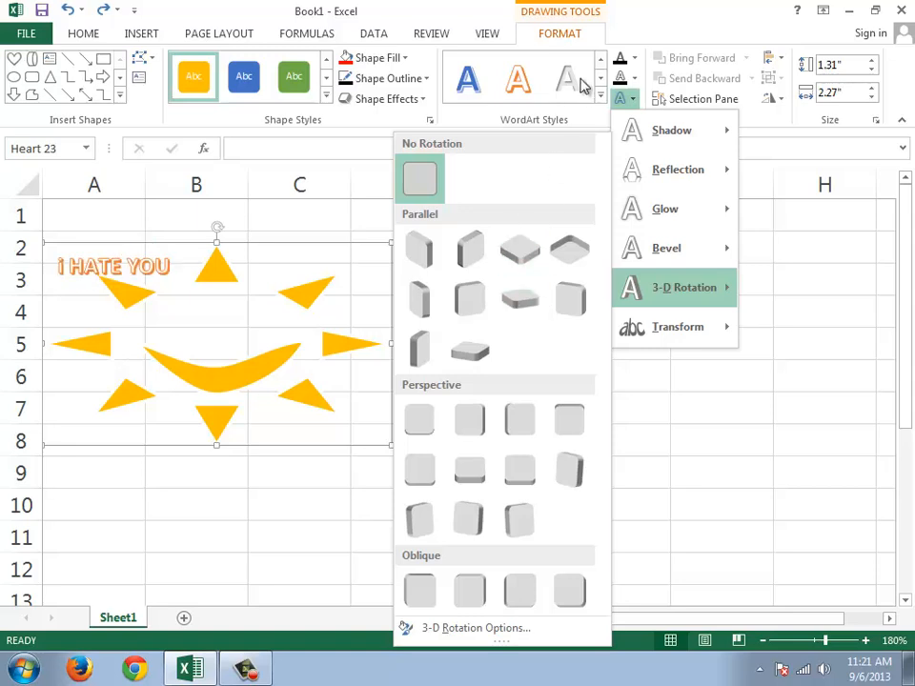
{"action": "left_click", "coordinate": [640, 82]}
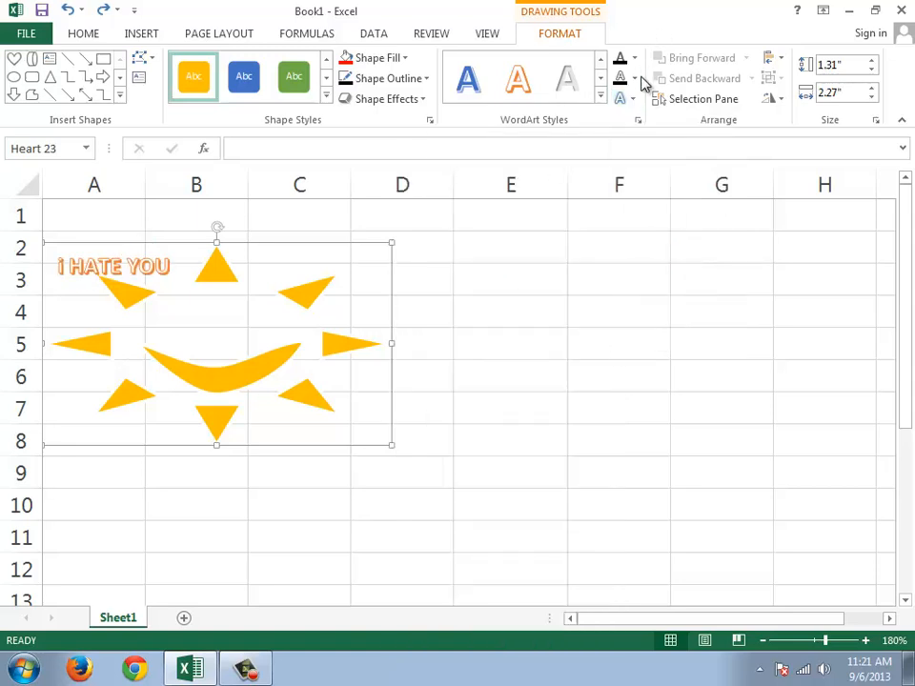
{"action": "left_click", "coordinate": [634, 84]}
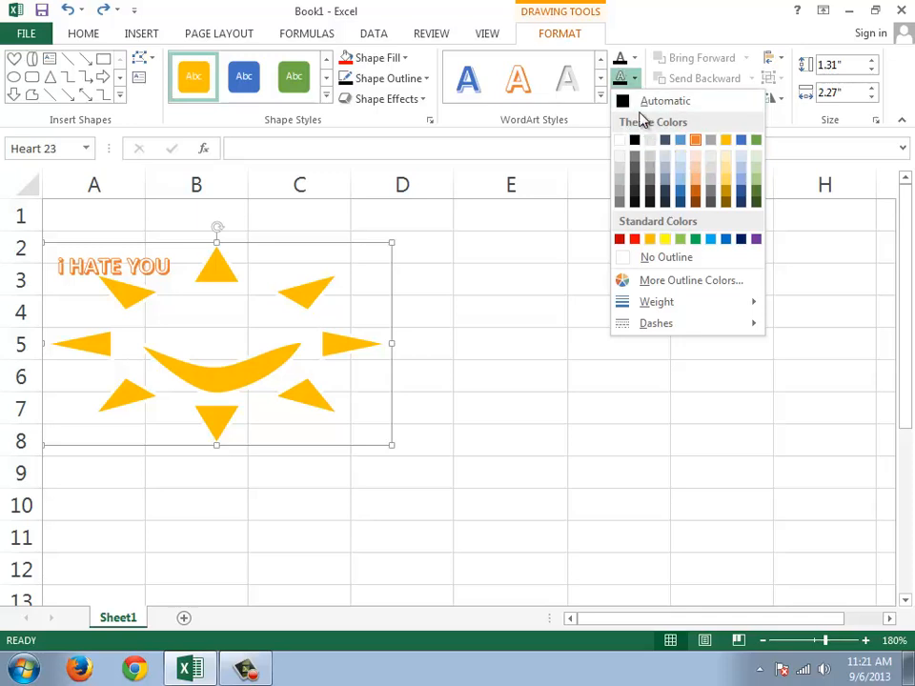
{"action": "left_click", "coordinate": [667, 23]}
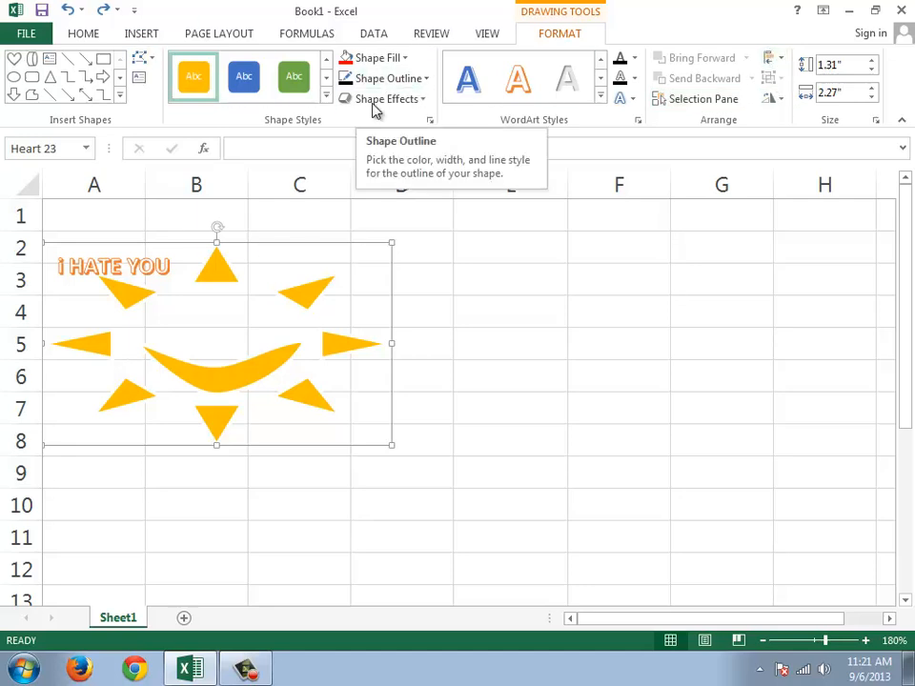
Step: Move the sun shape across the sheet to columns B through E
{"action": "left_click_drag", "start_coordinate": [309, 357], "coordinate": [435, 360]}
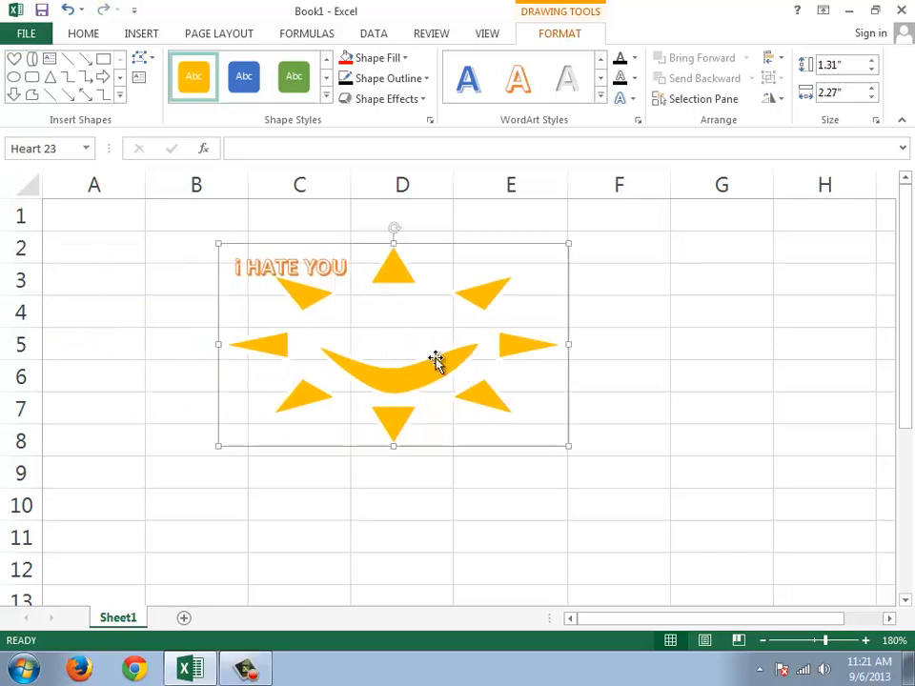